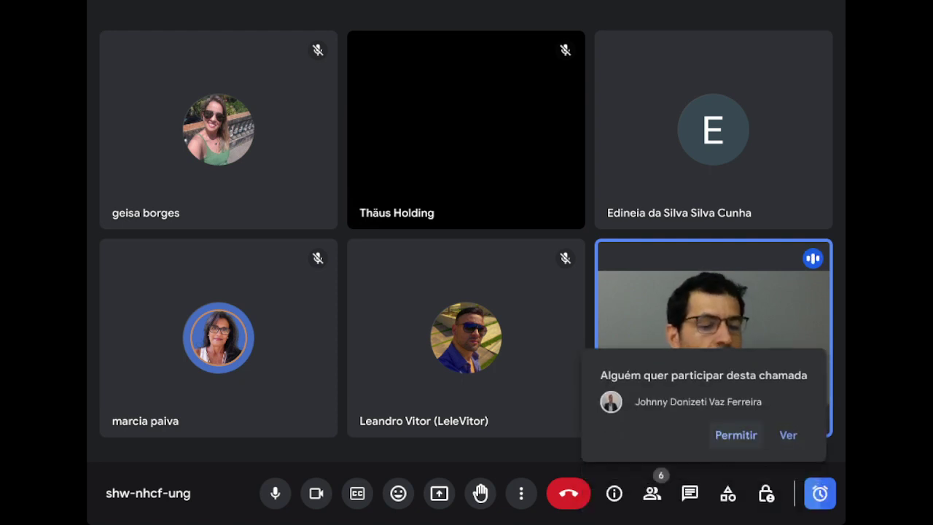
- Admit the person waiting to join the call
click(735, 435)
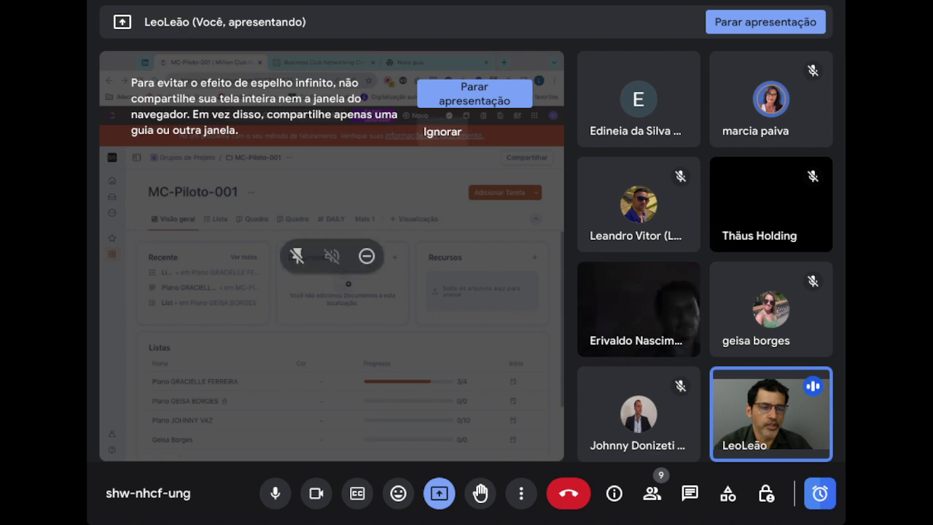
- Dismiss the mirror-effect warning, then open and close the participants list
click(443, 131)
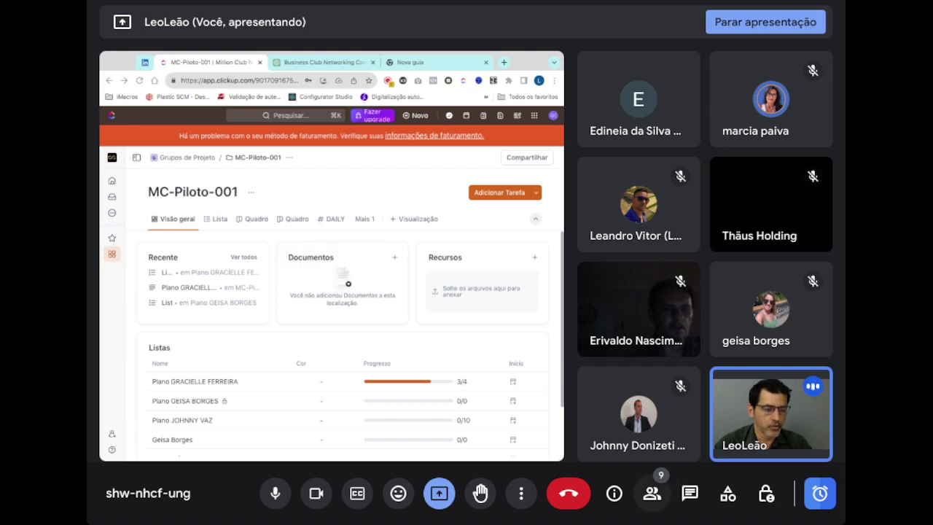
click(652, 493)
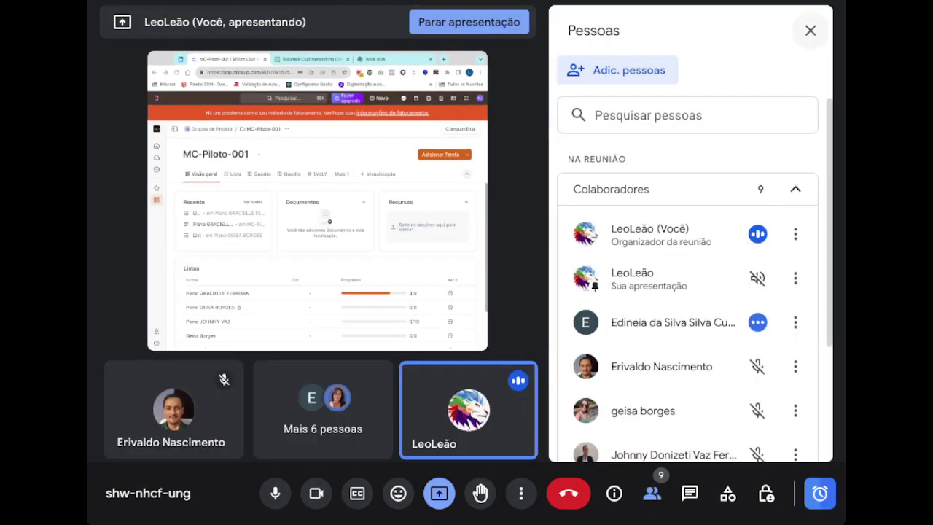
click(810, 30)
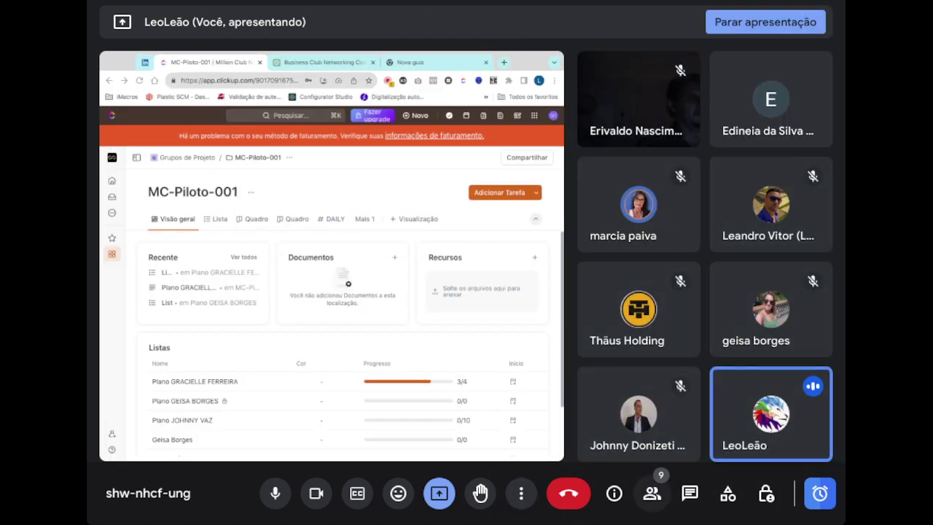
- Set the meeting layout to Destaque after trying Automático and Barra lateral
click(521, 493)
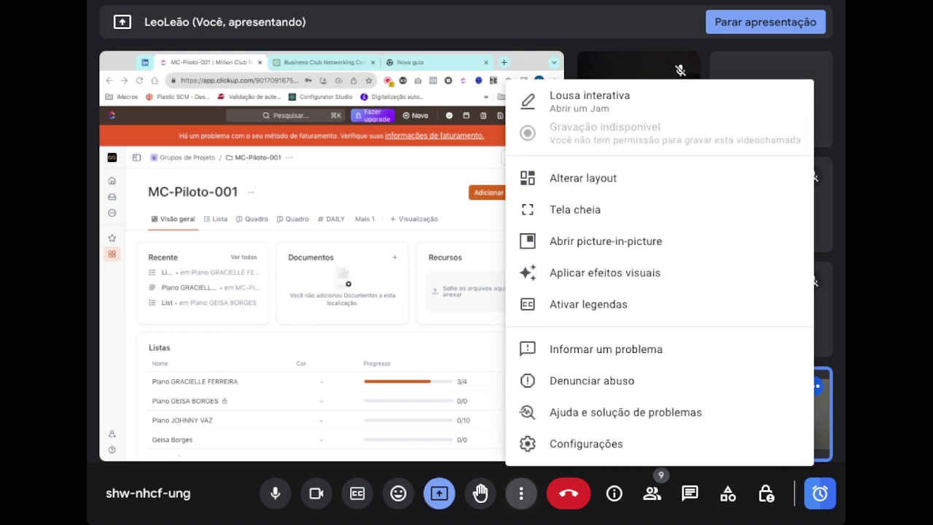
click(581, 185)
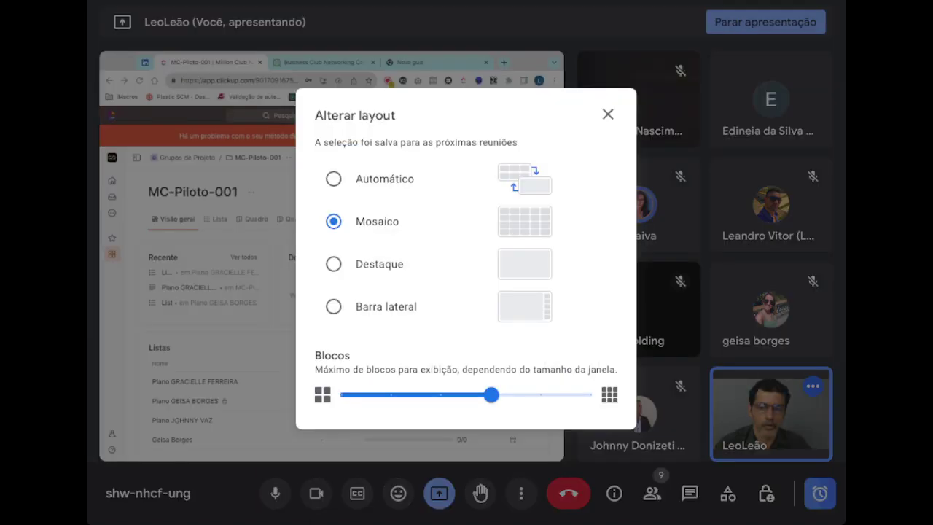
click(608, 114)
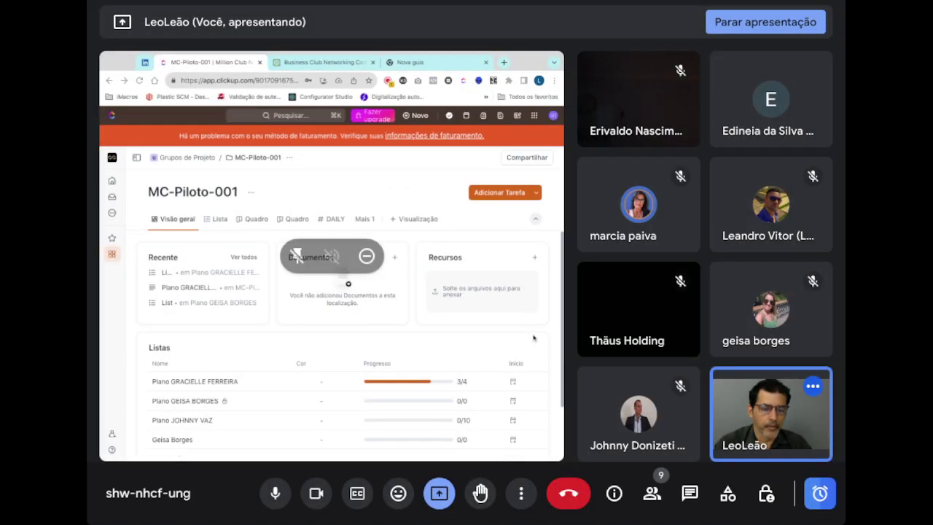
click(521, 494)
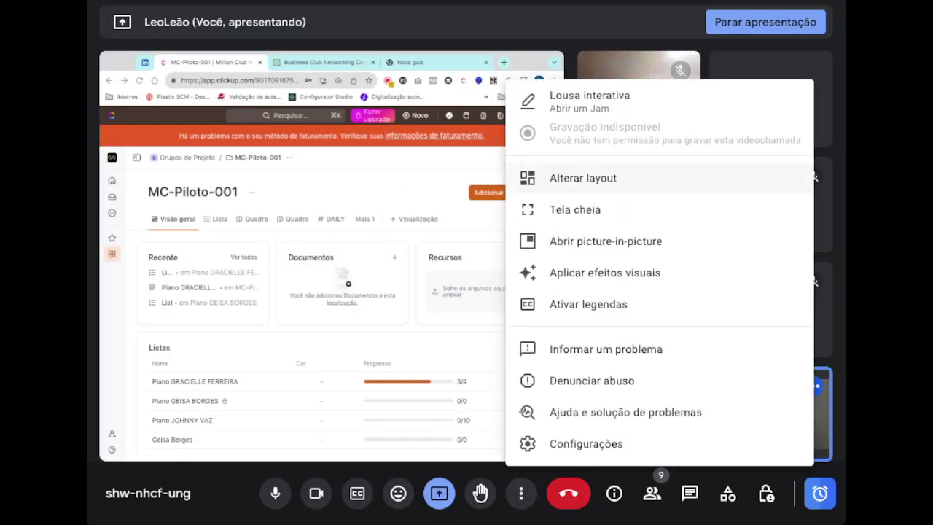
click(583, 178)
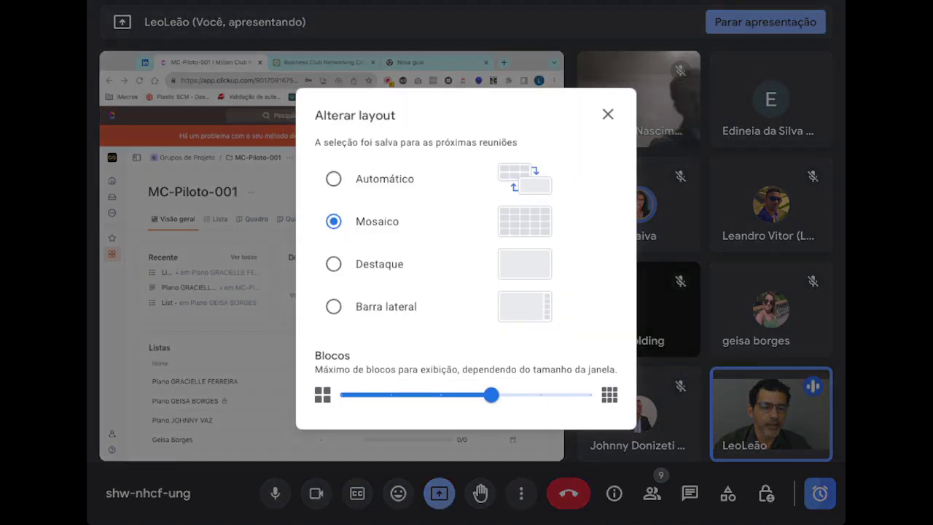
click(333, 179)
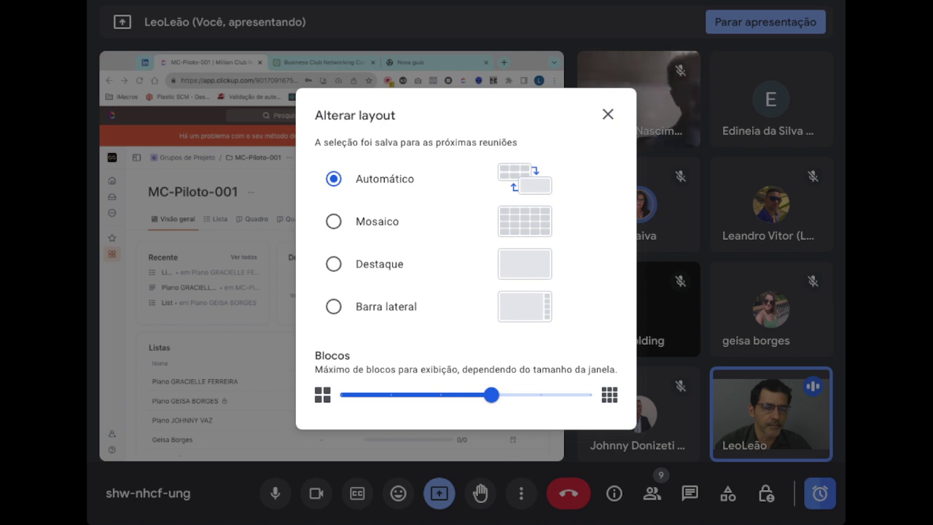
click(333, 306)
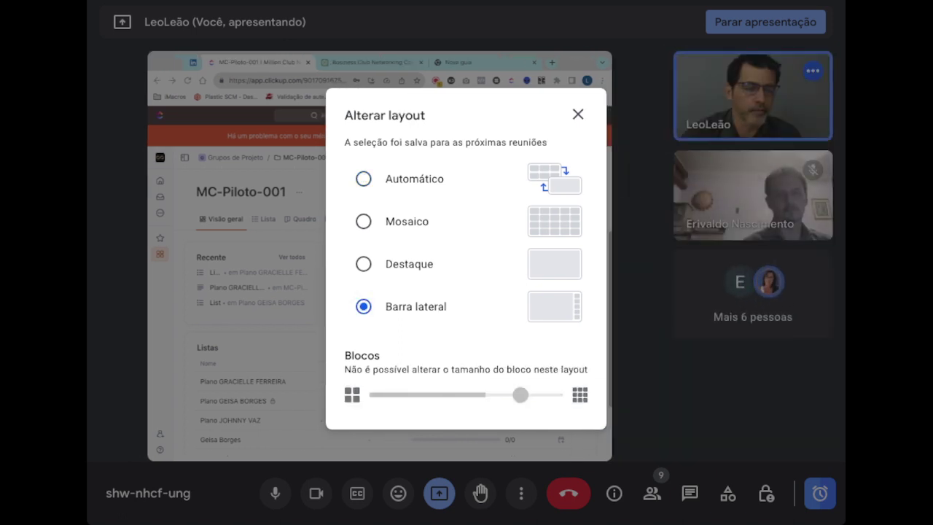
click(363, 178)
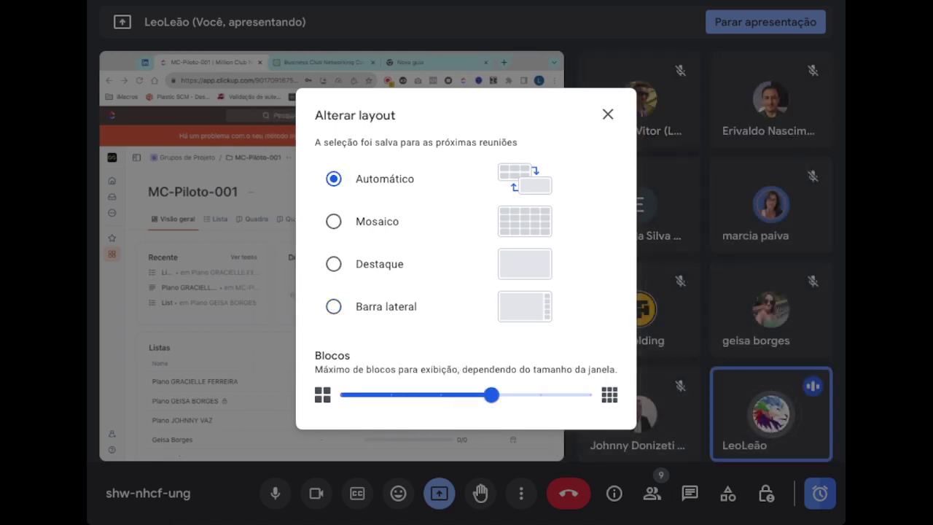
click(334, 264)
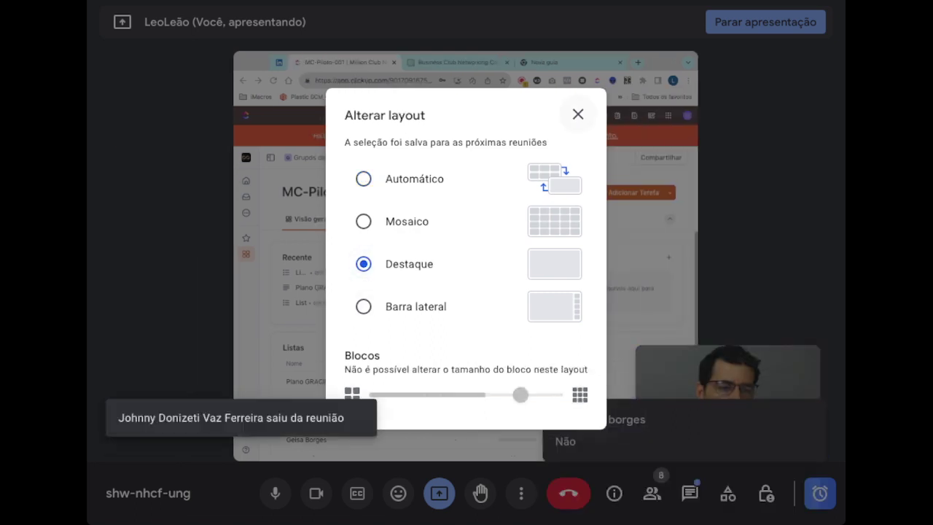
click(578, 114)
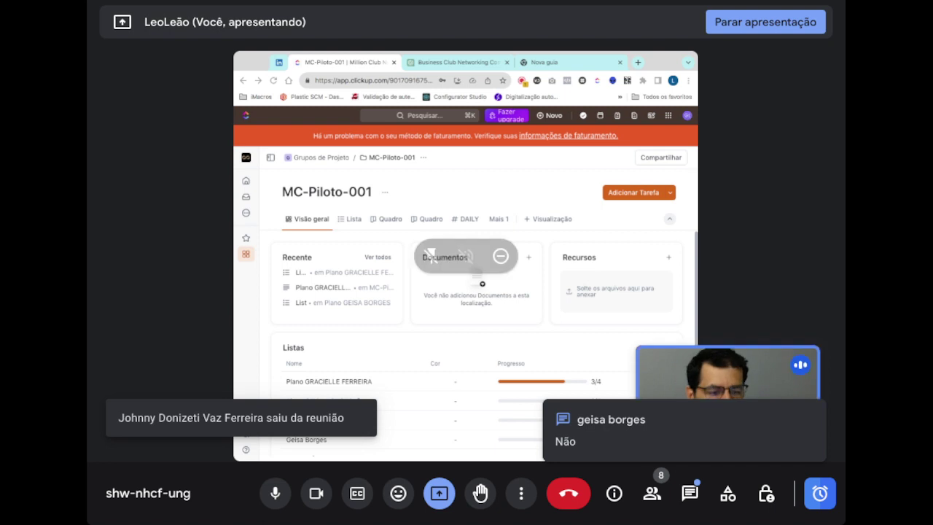
- Open the in-call messages, shorten the shared window, and admit the second joiner
click(690, 493)
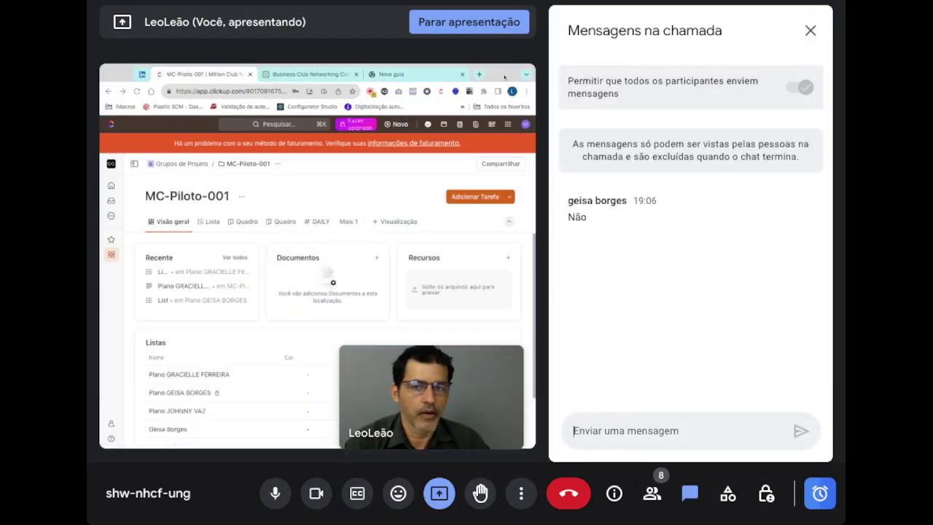
drag(508, 65, 508, 85)
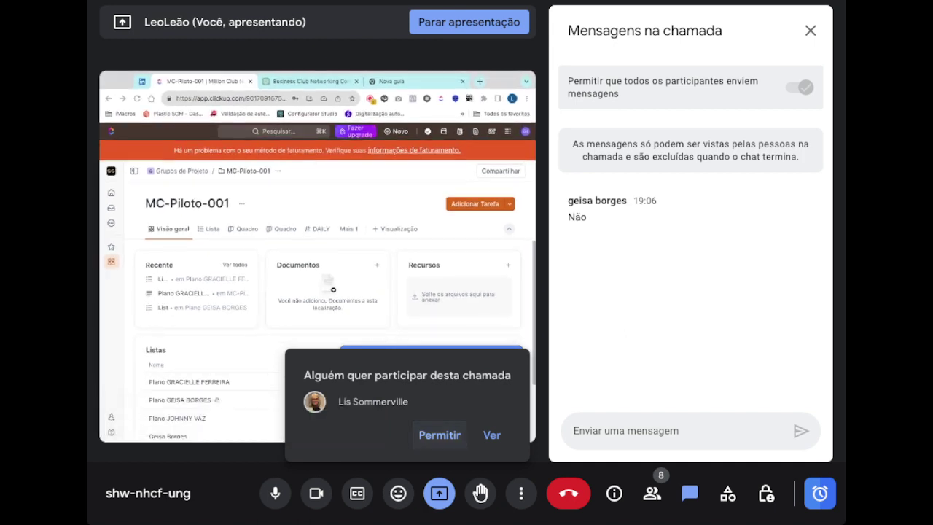
click(440, 434)
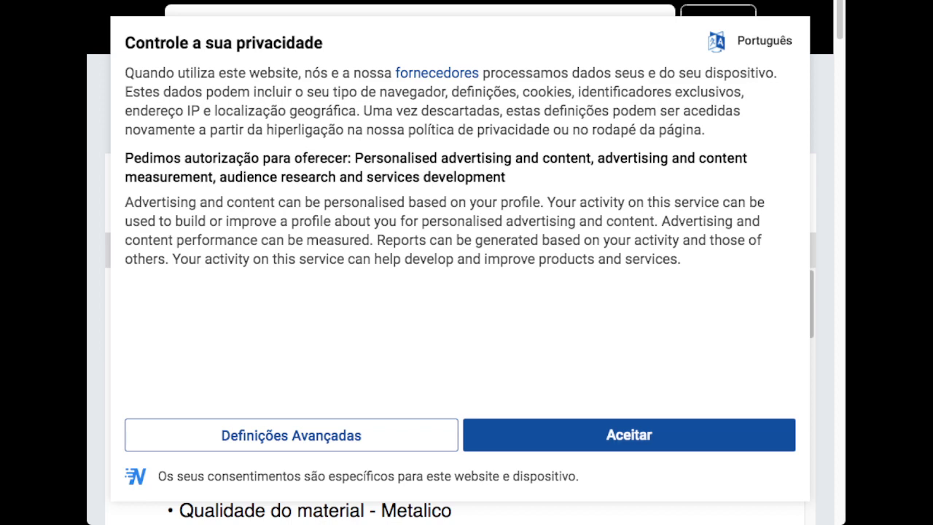
- Accept the site's privacy prompt and clear all existing text from the note
click(629, 435)
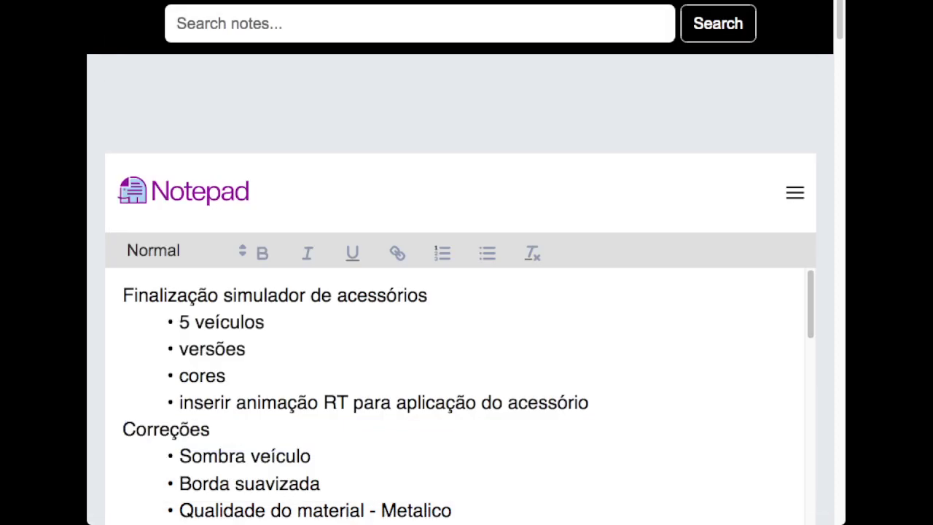
click(264, 322)
drag(122, 295, 467, 521)
key(ctrl+v)
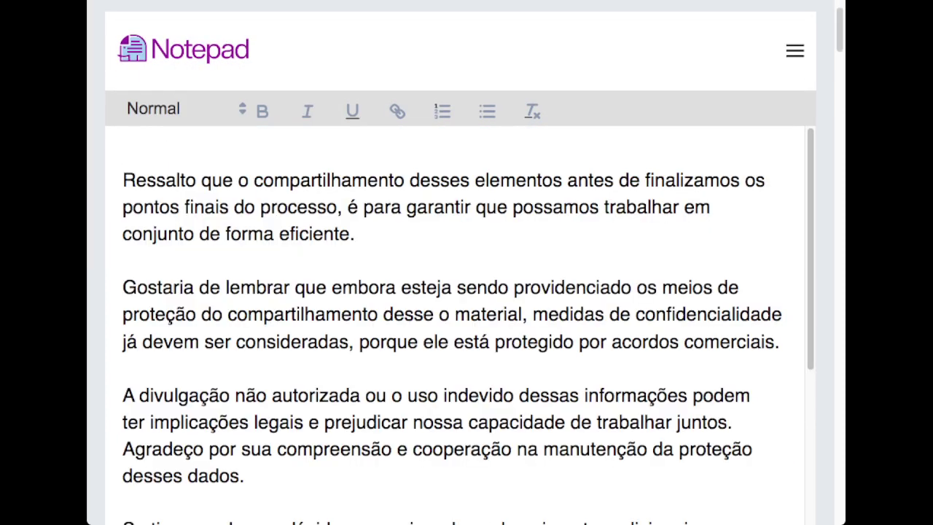
key(ctrl+a)
scroll(467, 292, down, 15)
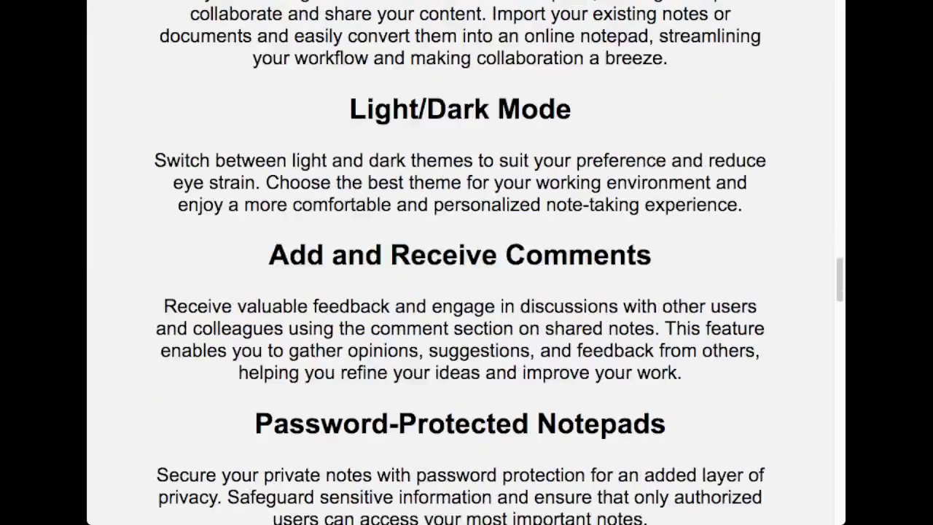
scroll(466, 291, up, 15)
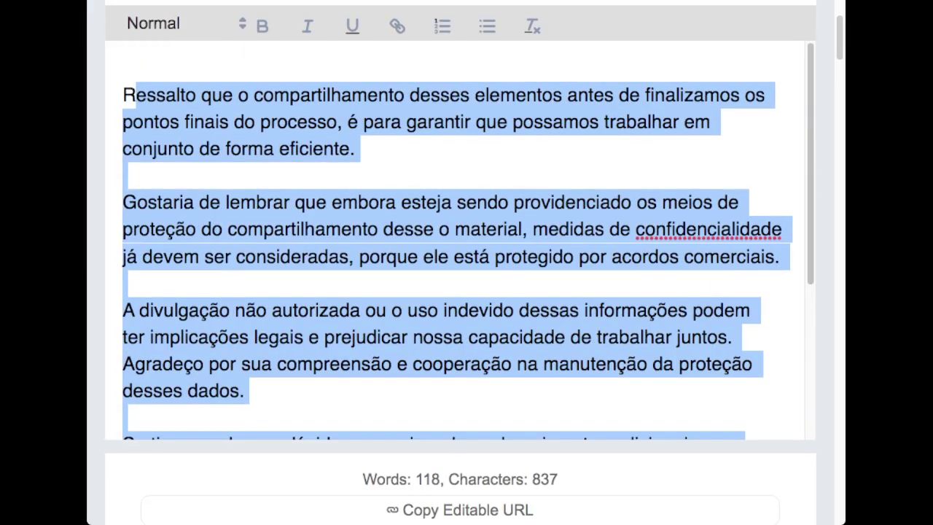
scroll(466, 240, down, 4)
text(R)
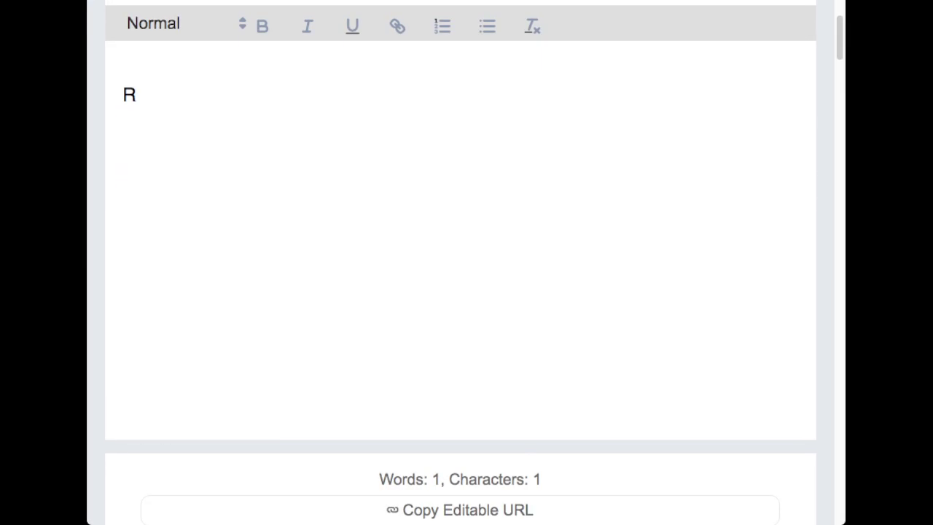
key(ctrl+a)
key(BackSpace)
- Type 'O que ?' and 'Porque ?' on two lines, capitalizing both
text(o que ?)
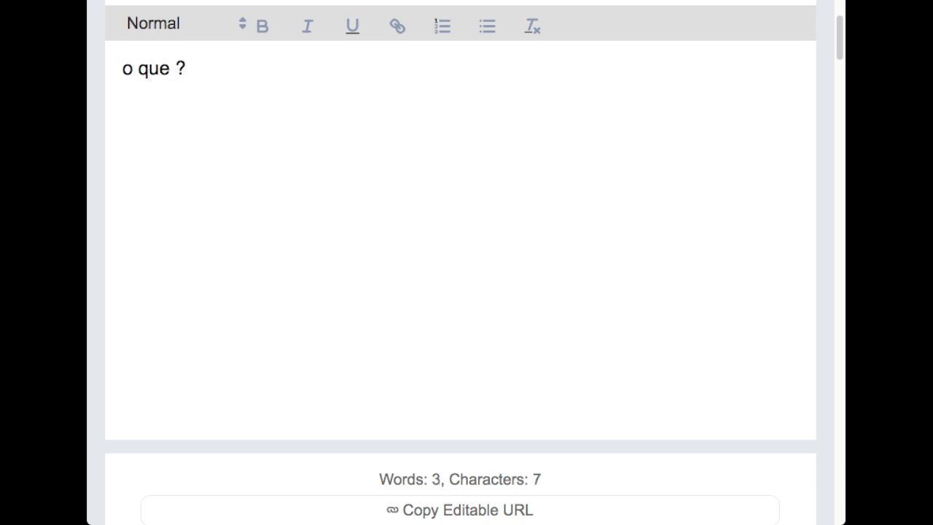
key(Left)
key(Right)
key(Return)
text(porq)
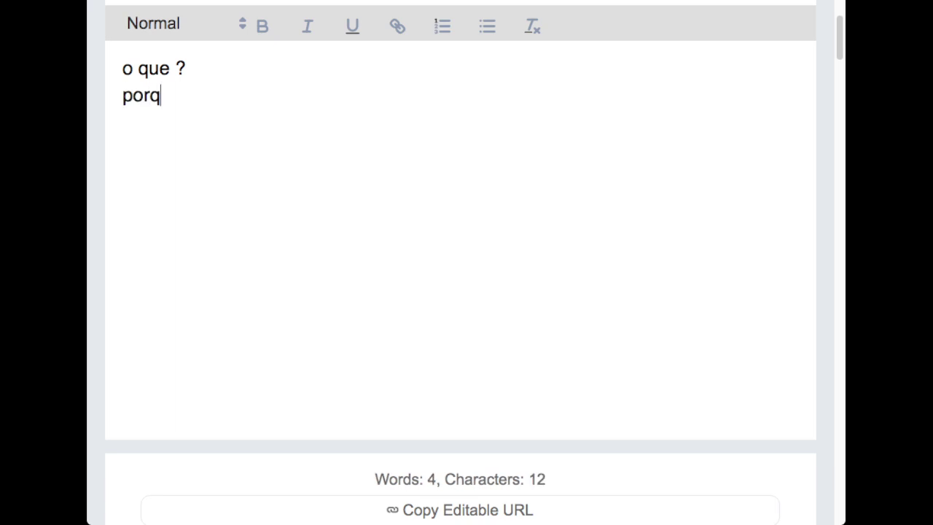
text(ue)
key(BackSpace)
text(ue ?)
key(Left)
key(Left)
key(Left)
key(Left)
key(Left)
key(Left)
key(Left)
key(Left)
key(Right)
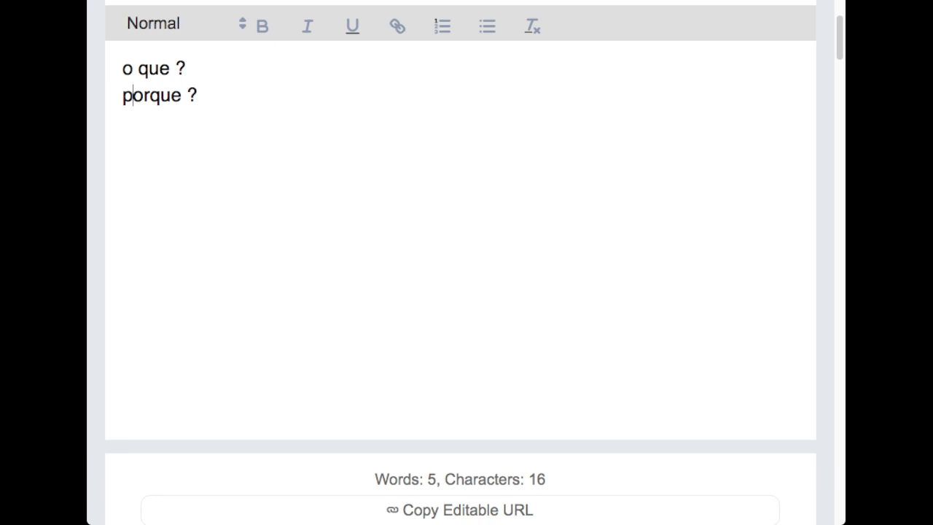
key(BackSpace)
text(P)
key(Up)
key(BackSpace)
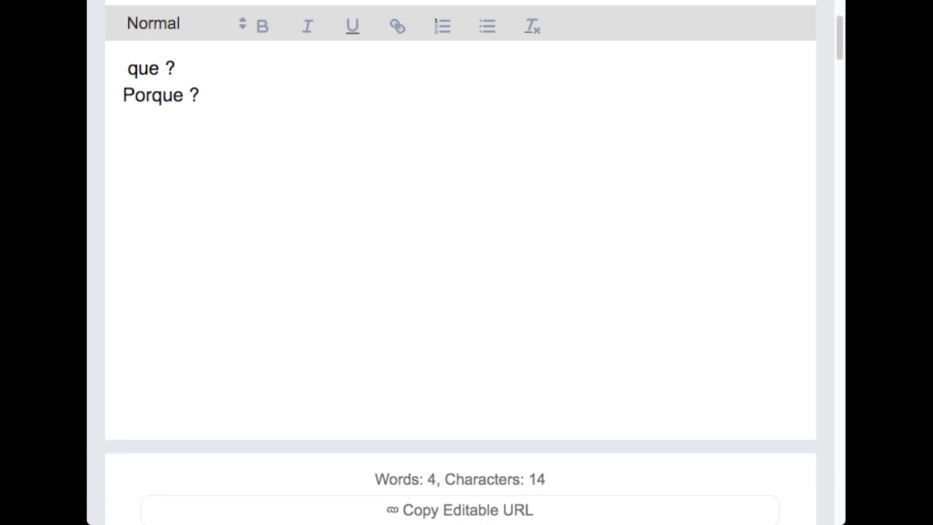
text(O)
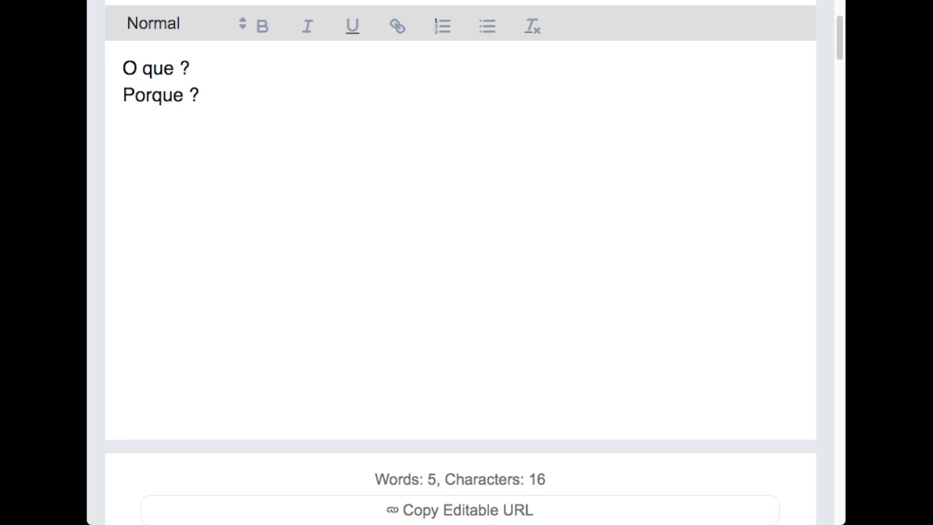
- Type 'Como ?' on a new third line after 'Porque ?', fixing the extra 'o'
click(200, 95)
key(Return)
text(Coo)
key(BackSpace)
text(mo ?)
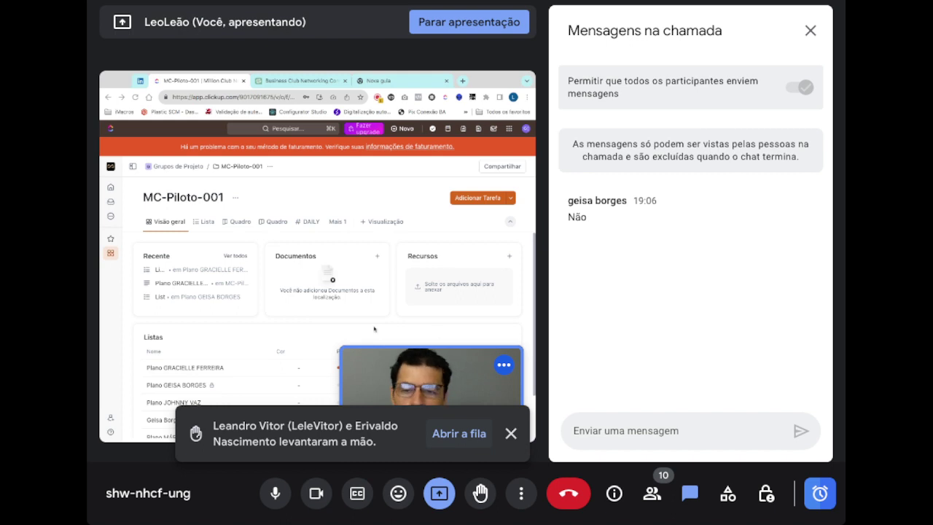
- Lower the participant's raised hand from the queue and close the People panel
click(458, 433)
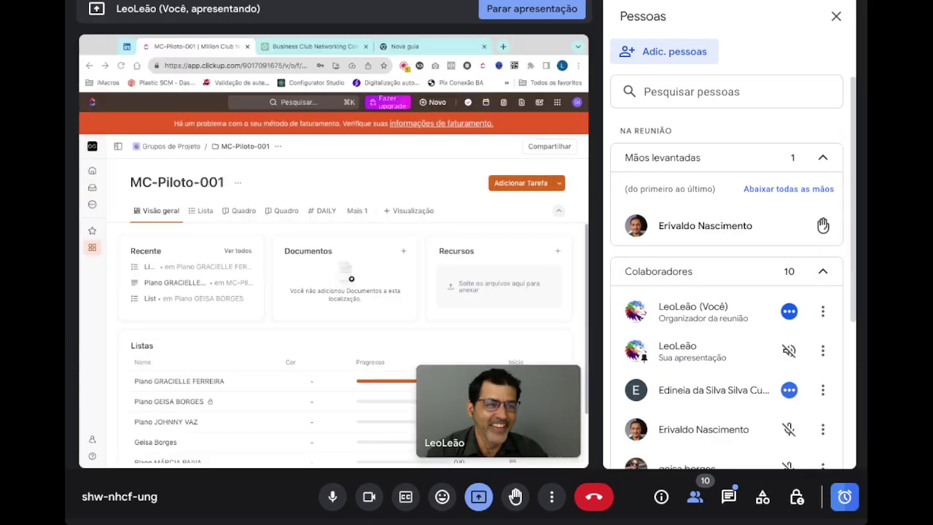
click(823, 224)
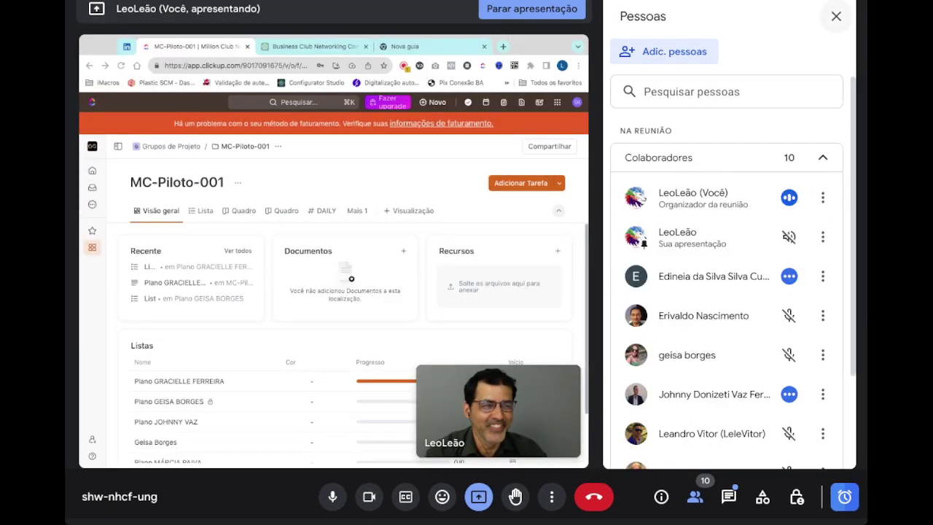
click(836, 16)
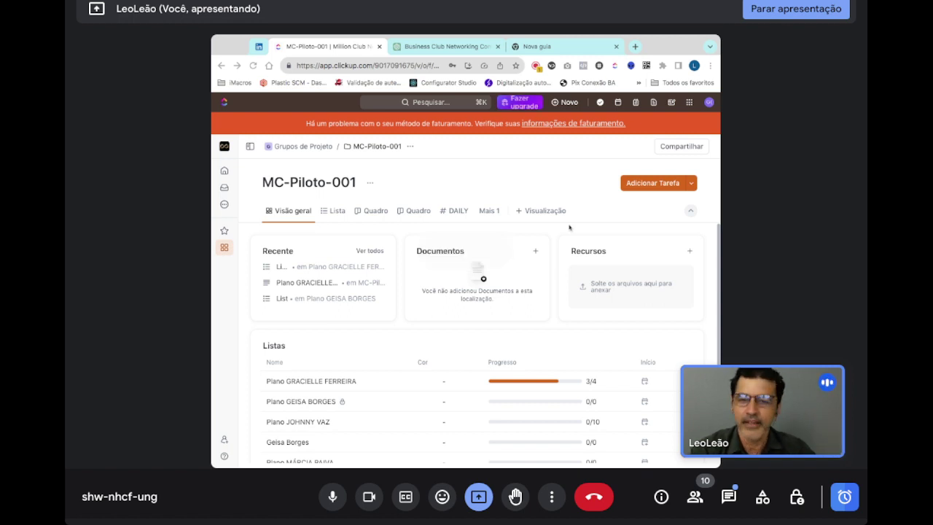
- Adjust the shared browser window's width and admit the person asking to join
drag(719, 466, 745, 466)
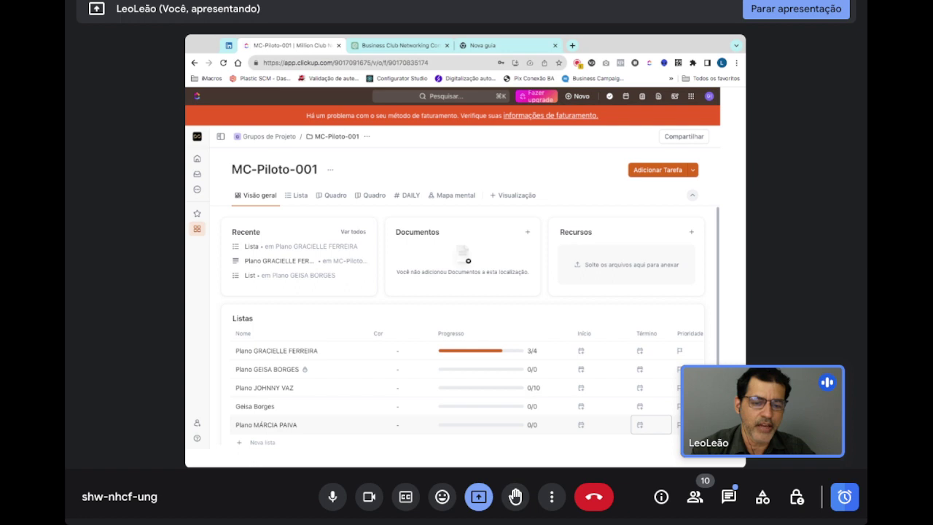
drag(744, 467, 735, 468)
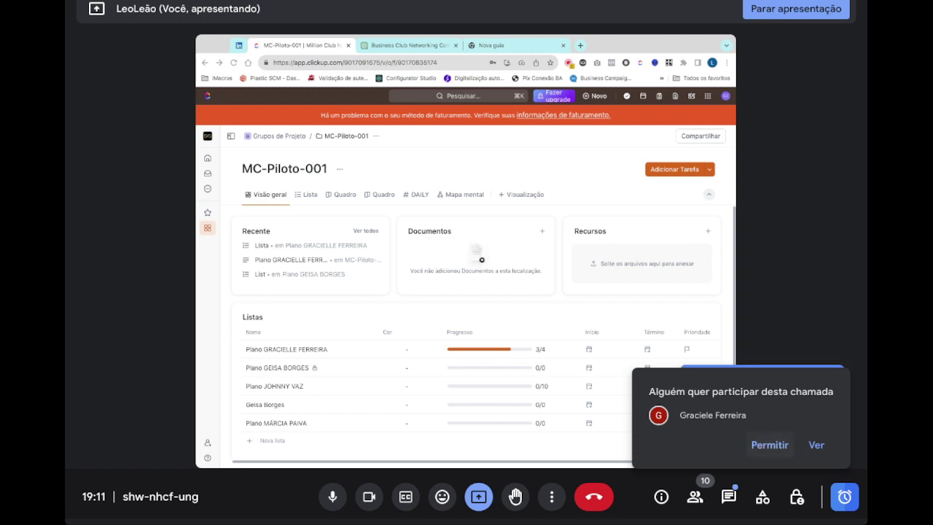
click(770, 445)
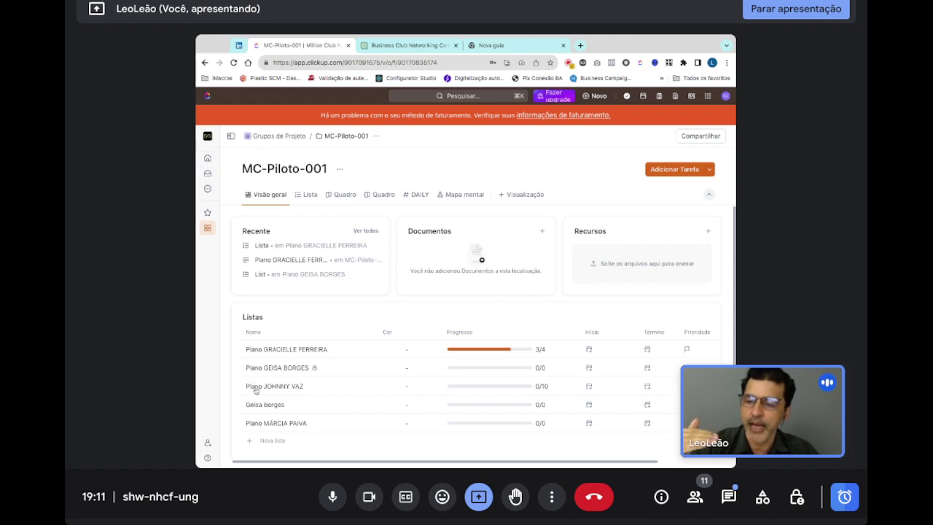
click(231, 138)
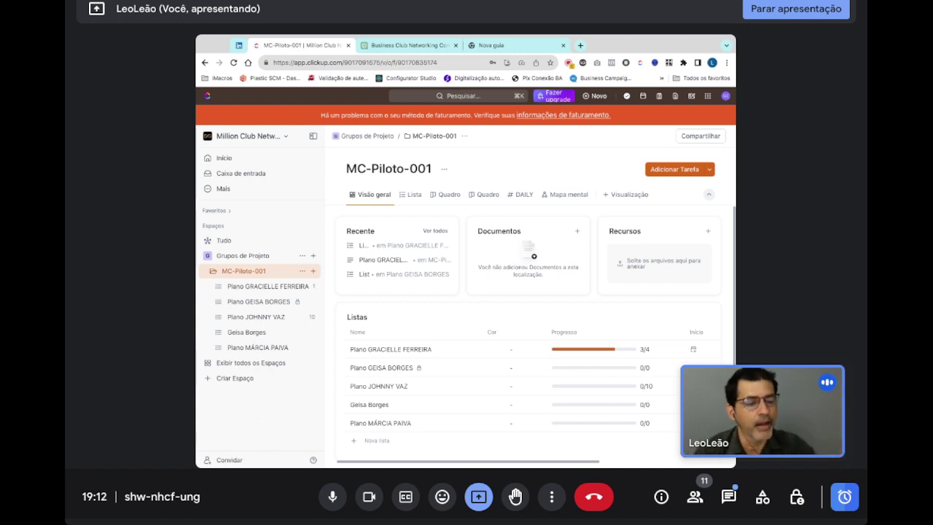
click(314, 140)
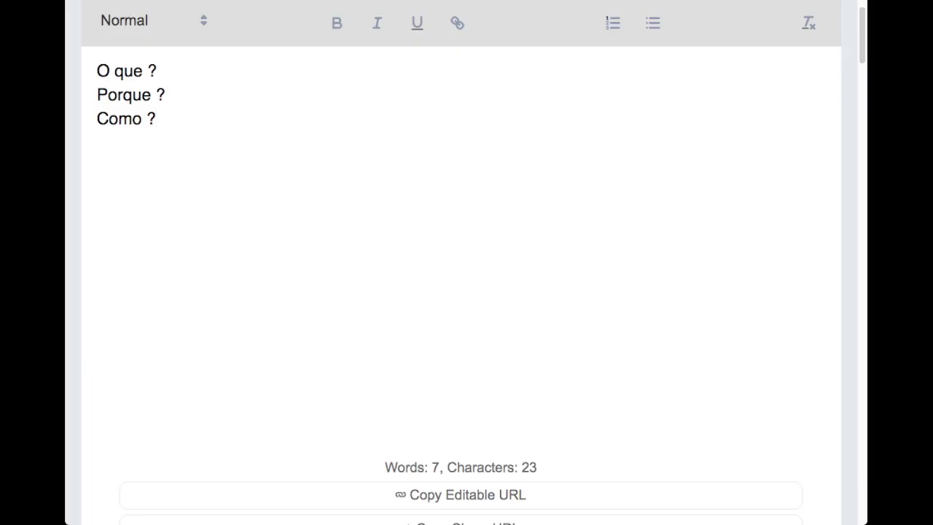
- Type 'Onde ?' on the new line below 'Como ?'
text(Onde ?)
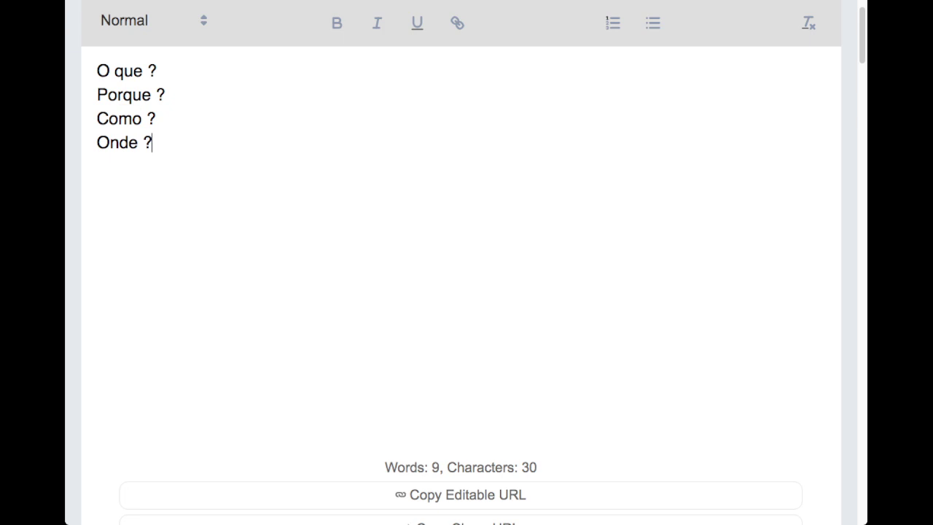
- Add 'Quem ?' and 'Quando ?' on separate lines, correcting the 'QUem' typo
key(Return)
text(QUem)
key(BackSpace)
key(BackSpace)
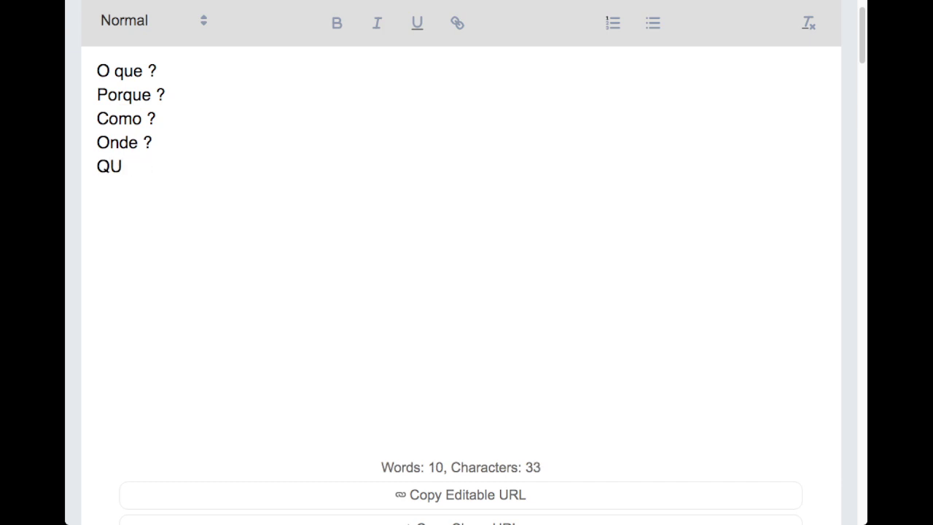
key(BackSpace)
text(uem ?)
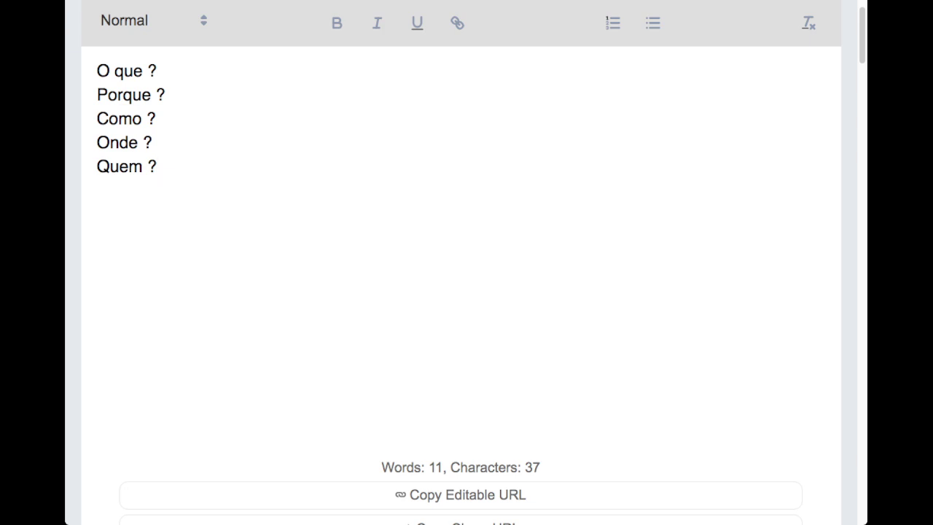
key(Return)
text(Quando ?)
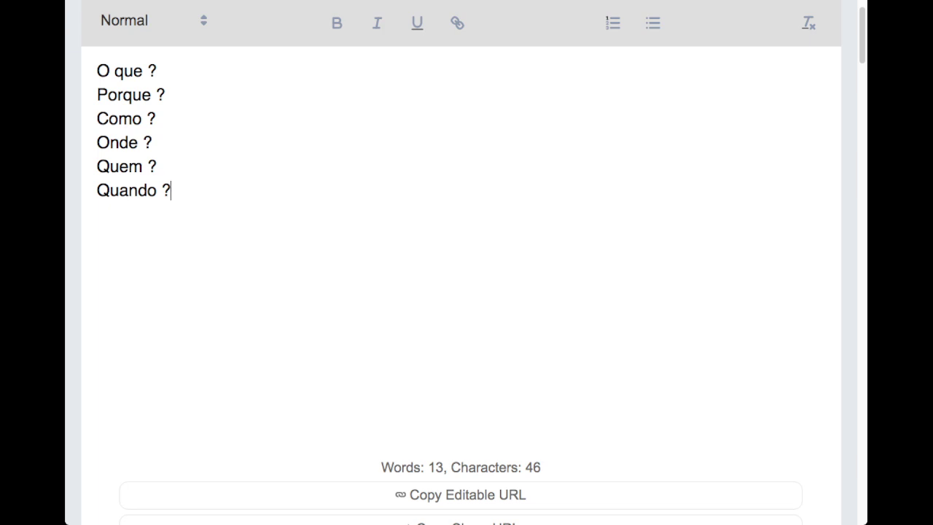
- Add 'Quanto ?' as the final line of the notepad questions, then return to the Meet call
key(Return)
text(Quanto ?)
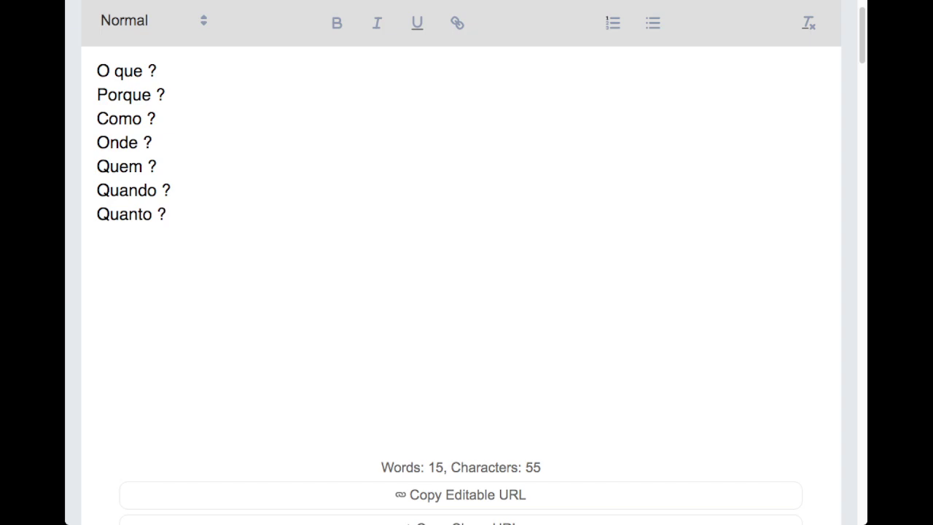
key(ctrl+Tab)
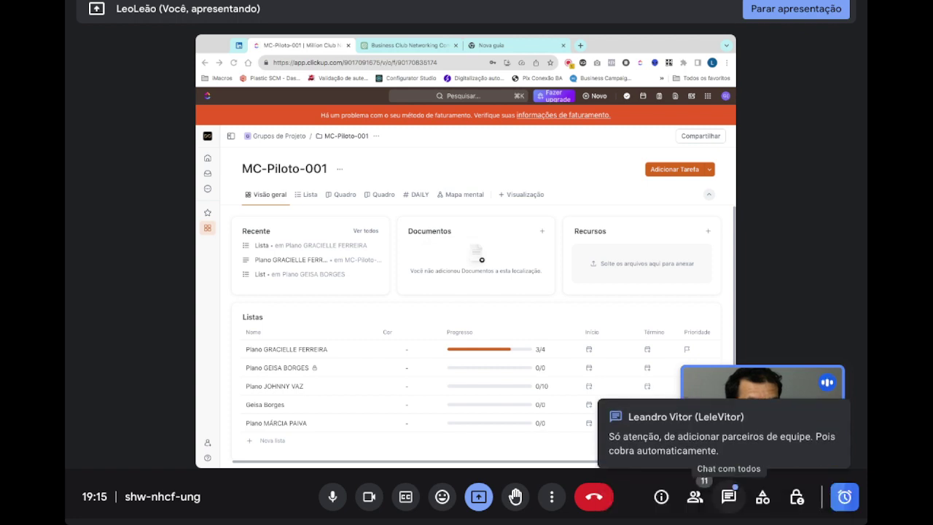
- Open the Mensagens na chamada chat panel beside the shared ClickUp screen
click(729, 496)
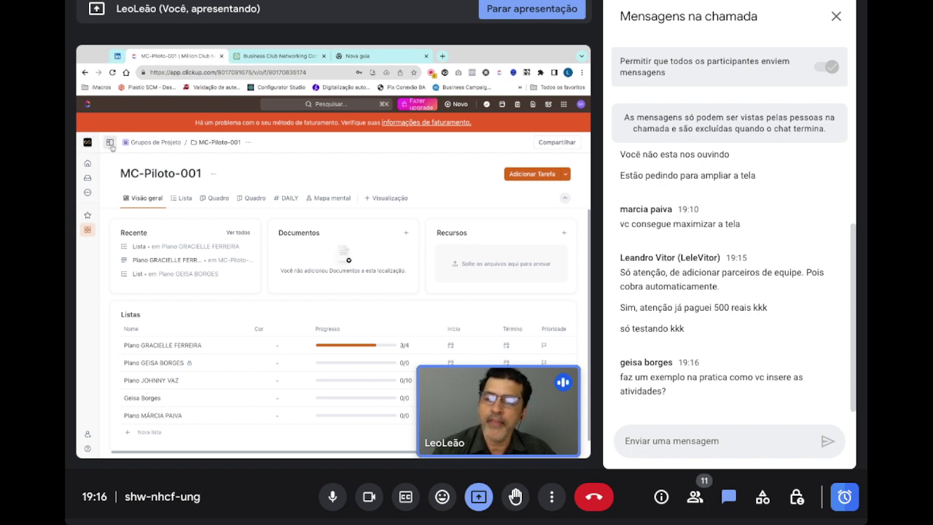
- Reveal the ClickUp sidebar navigation and go back to the Início home page
click(111, 146)
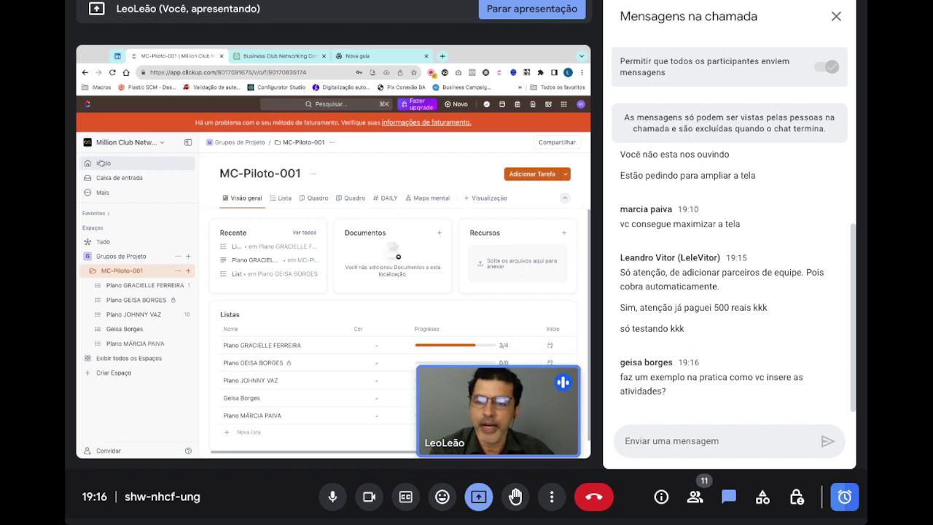
click(103, 163)
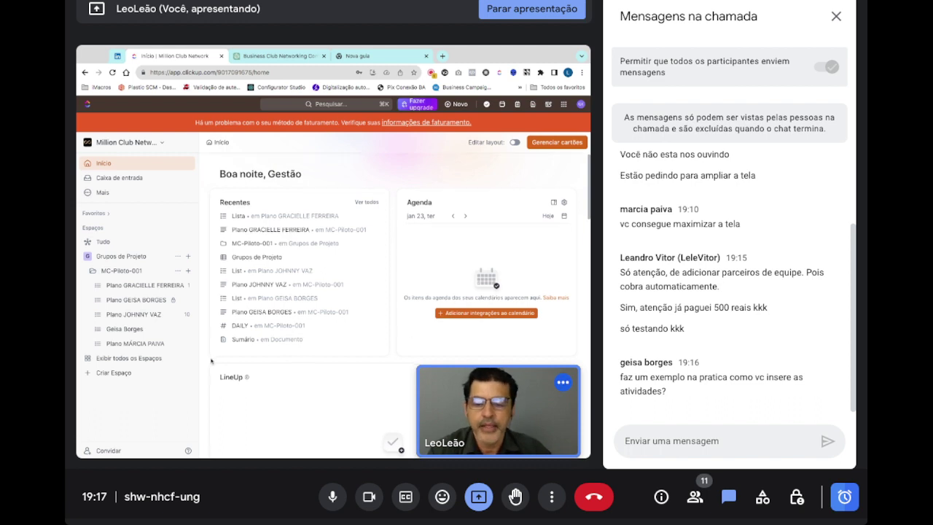
scroll(214, 364, down, 5)
scroll(214, 360, down, 2)
scroll(213, 353, up, 3)
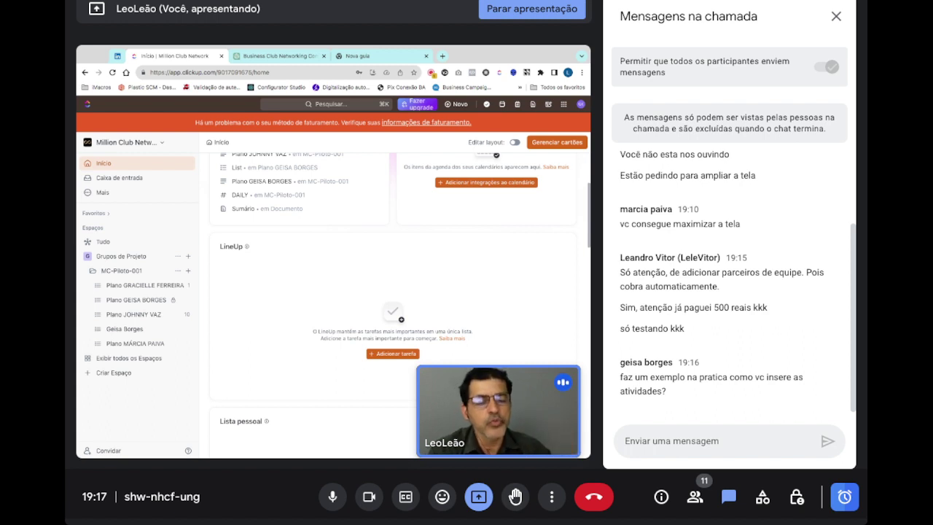
scroll(344, 406, up, 3)
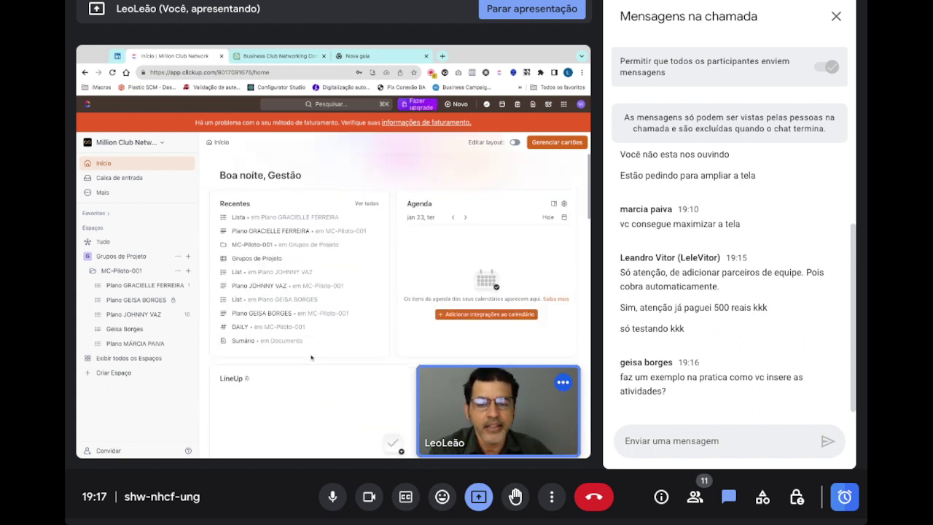
scroll(311, 357, down, 5)
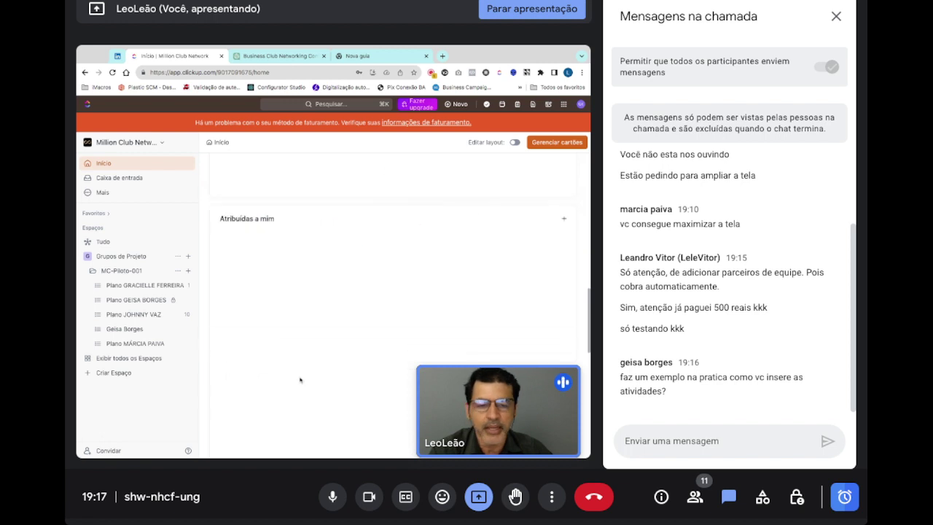
scroll(301, 379, down, 3)
scroll(300, 379, up, 4)
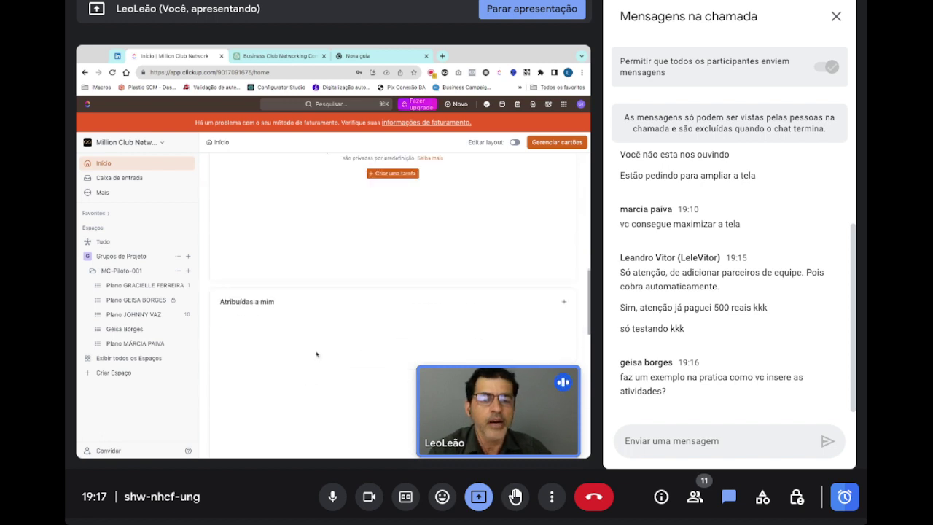
scroll(317, 354, up, 5)
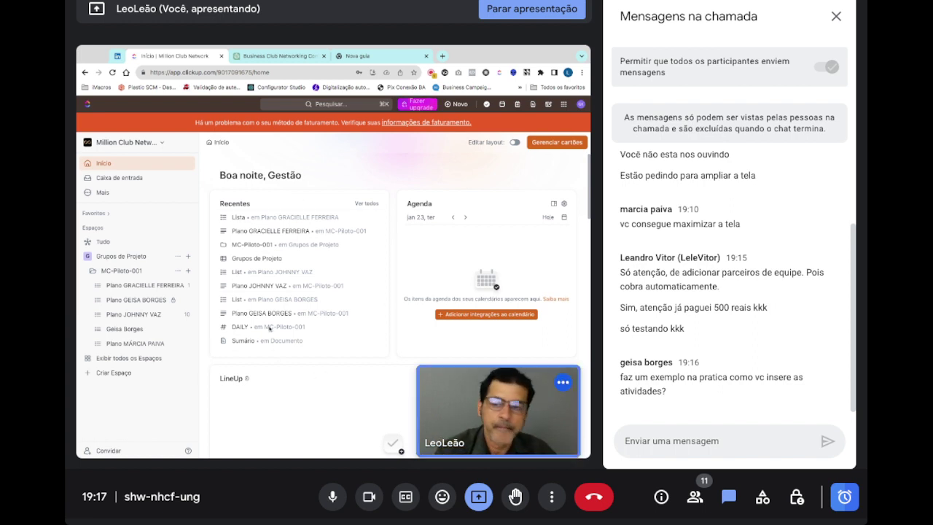
- Browse Caixa de entrada and Mais, then open the Grupos de Projeto space overview
click(137, 183)
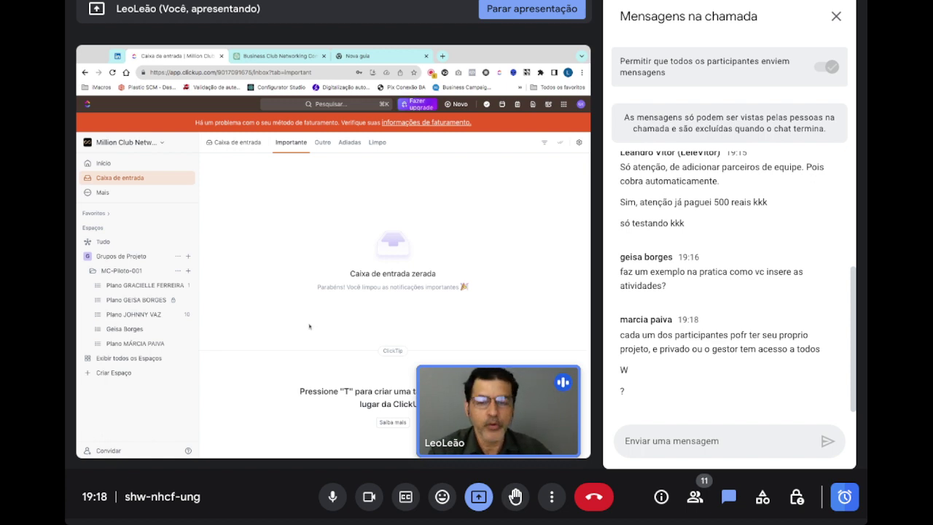
click(105, 193)
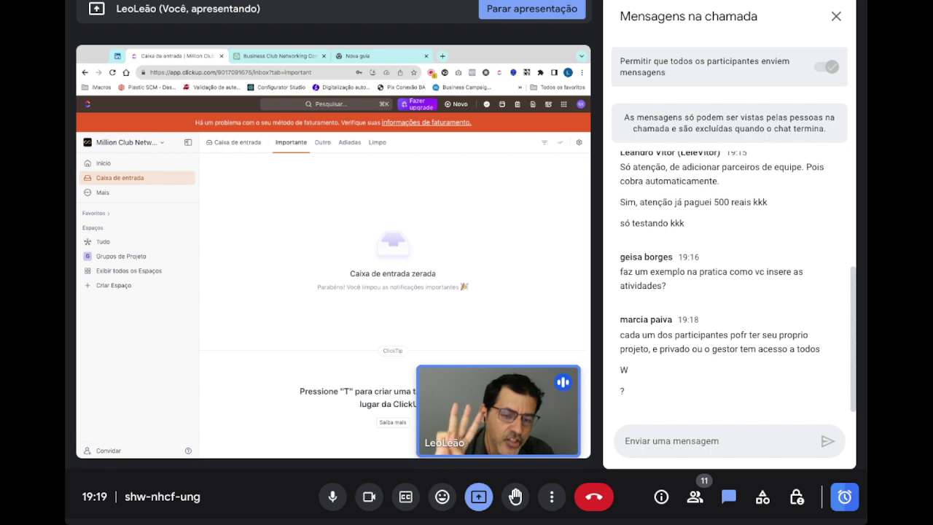
click(106, 259)
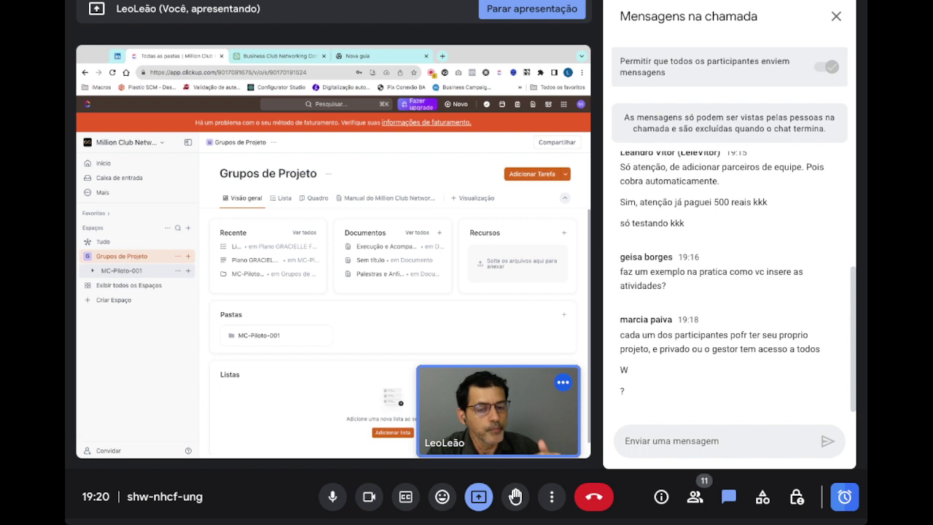
- Expand the MC-Piloto-001 folder in the sidebar to reveal its five plan lists
click(94, 271)
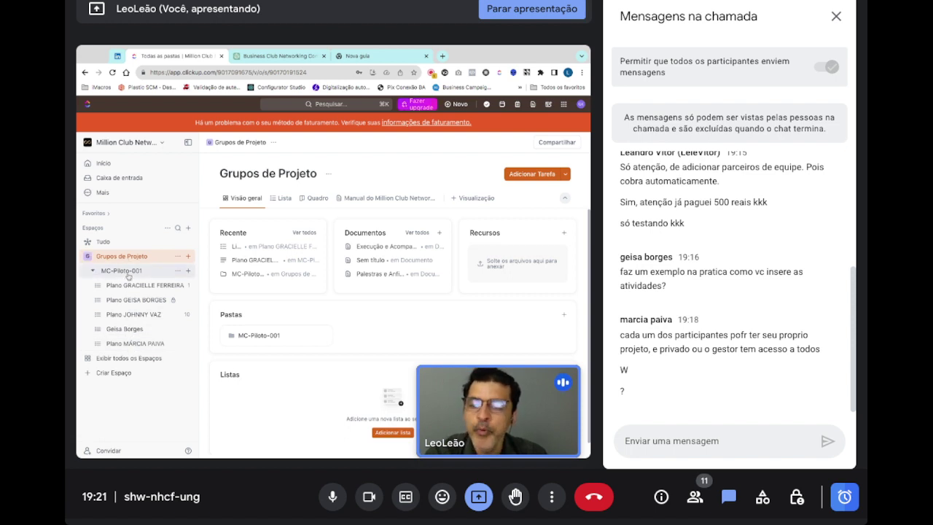
- Open the MC-Piloto-001 Visão geral page showing its five lists and their progress
click(128, 274)
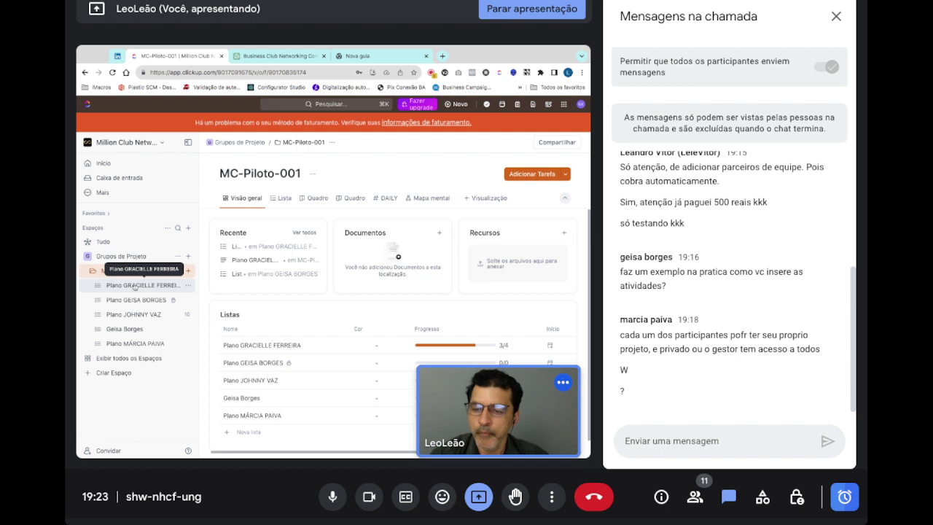
- Open the last participant plan list in MC-Piloto-001, which has zero tasks
click(134, 344)
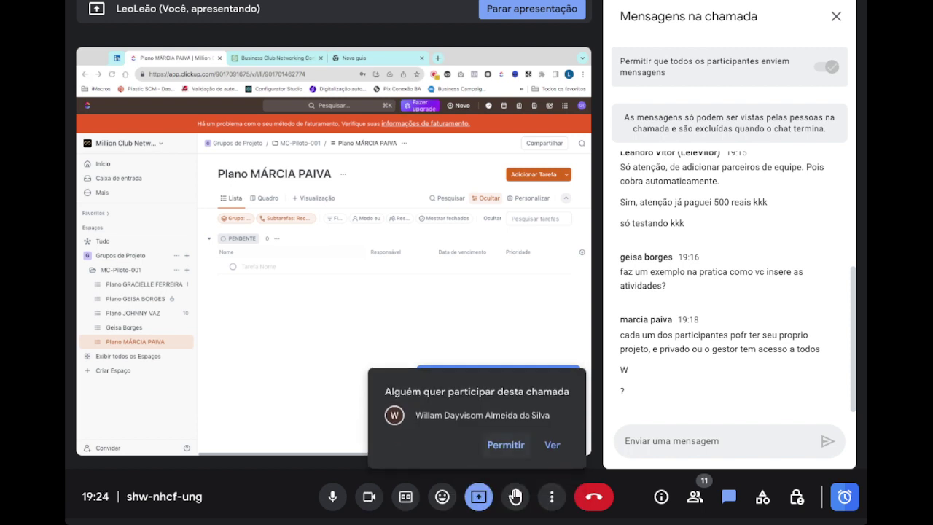
- Admit the waiting person into the call with Permitir
click(505, 445)
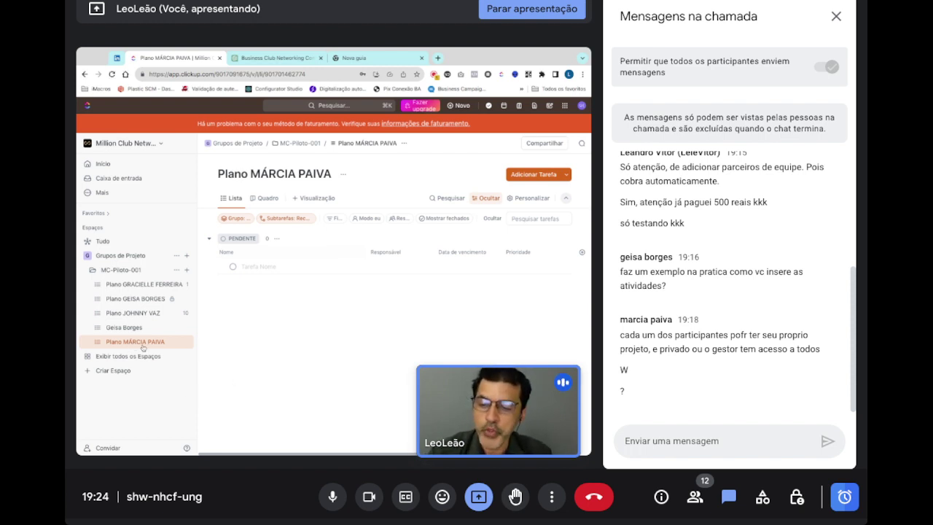
- Create a list in MC-Piloto-001 named 'Plano de ação' followed by the participant's name
click(187, 271)
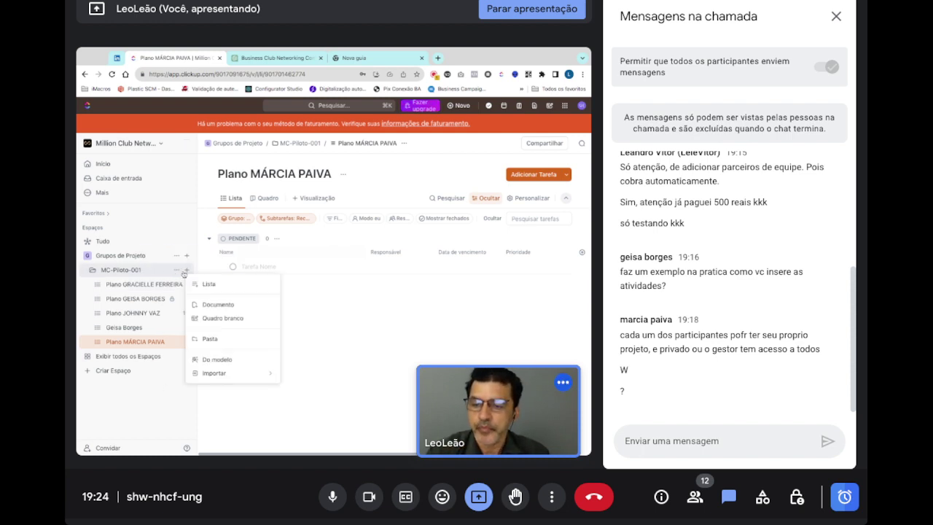
click(186, 271)
click(188, 271)
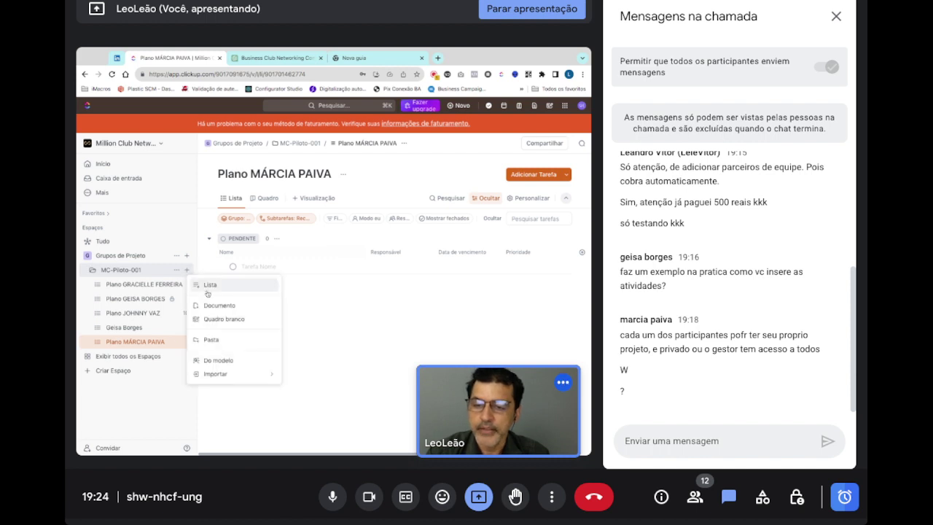
click(211, 288)
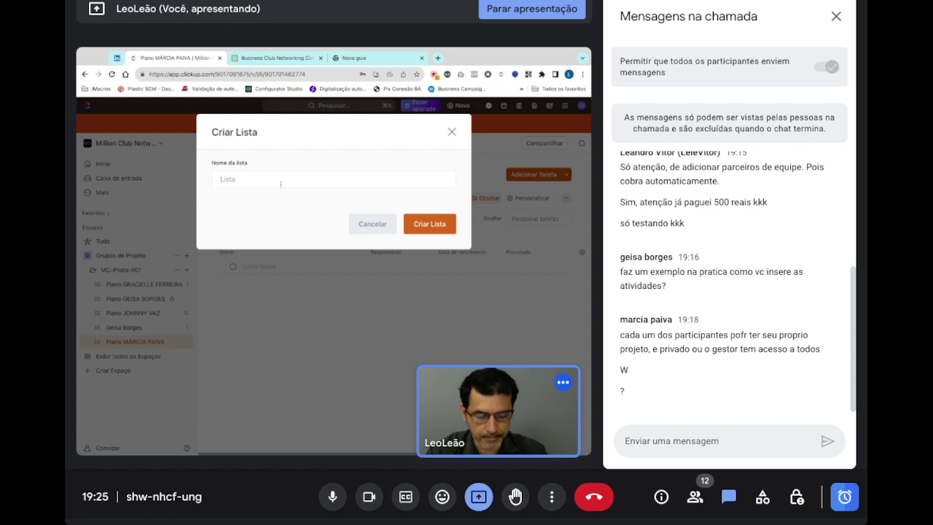
text(Plano de aç)
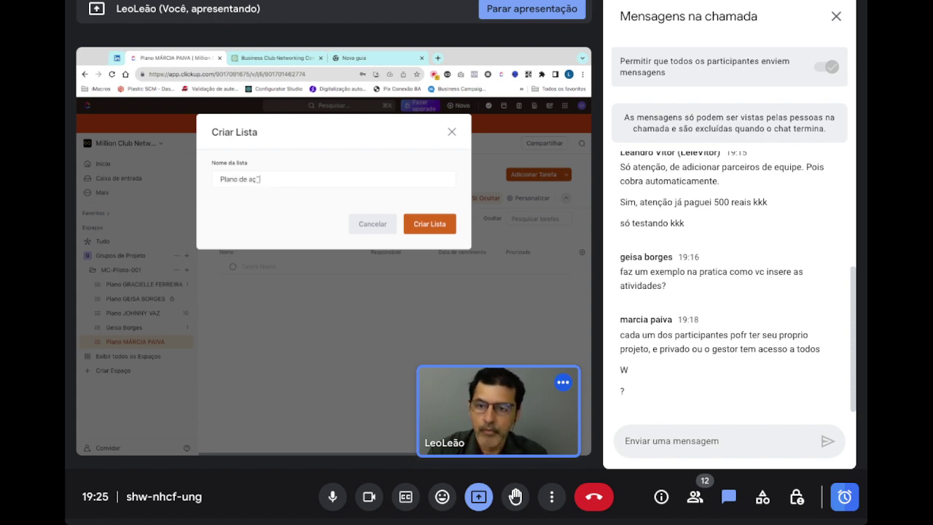
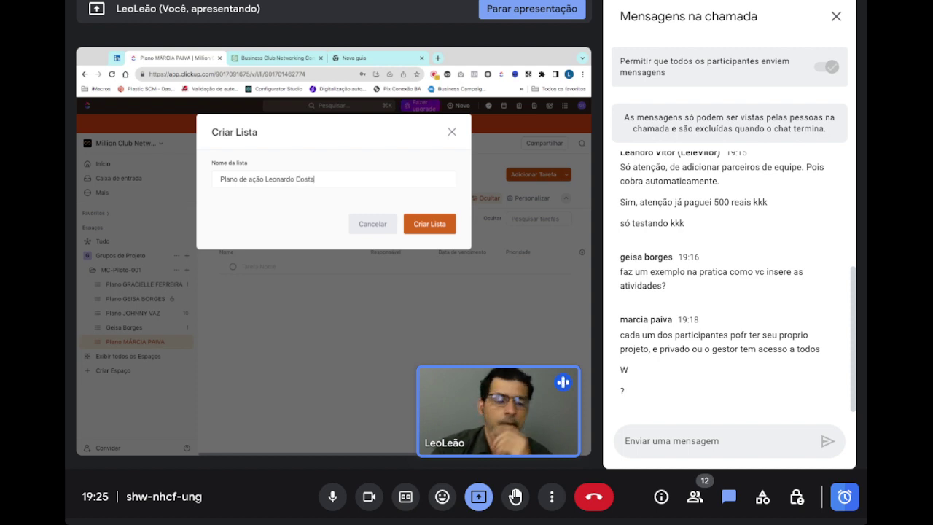
key(Return)
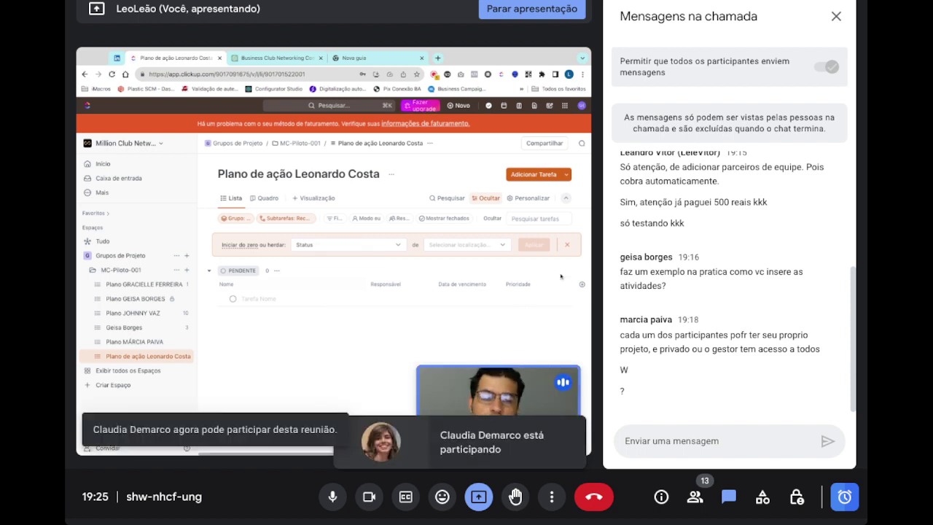
- Dismiss the list suggestion and start the first task, drafting 'Fazer lista de clientes'
click(567, 246)
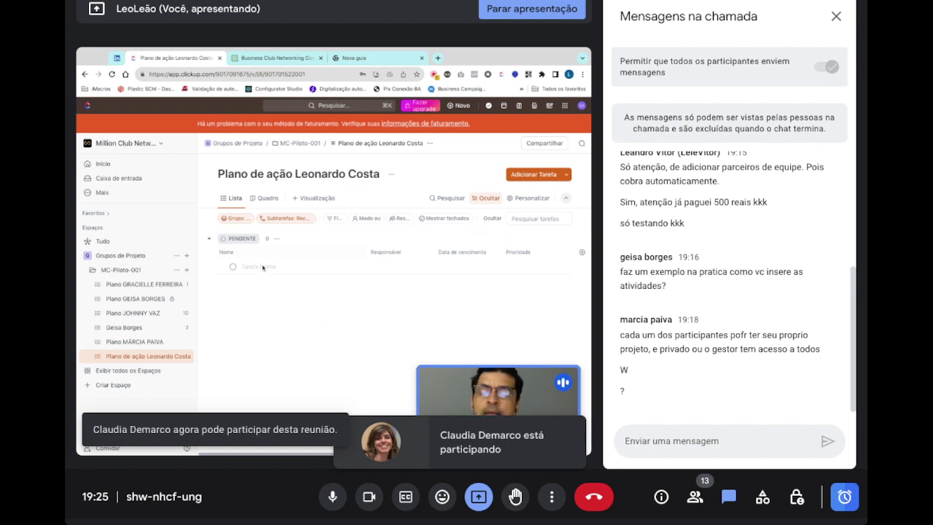
click(263, 267)
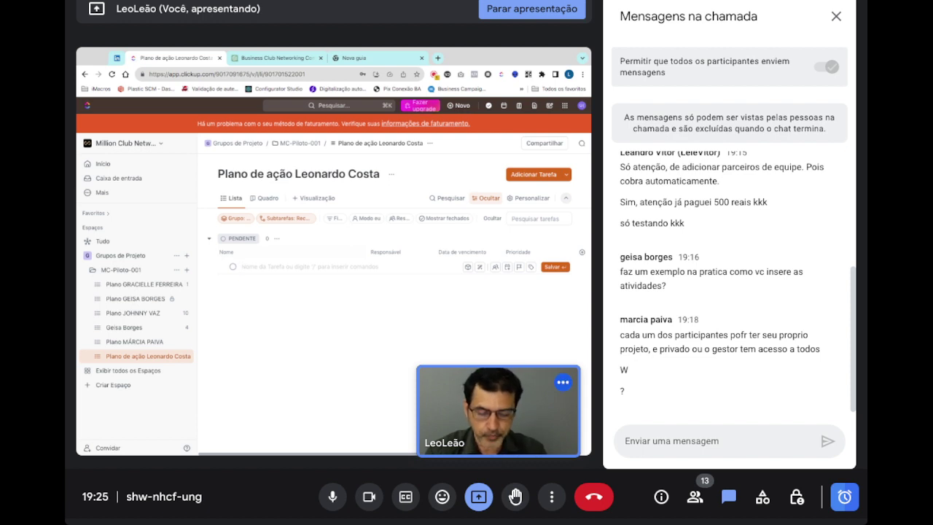
text(fazer)
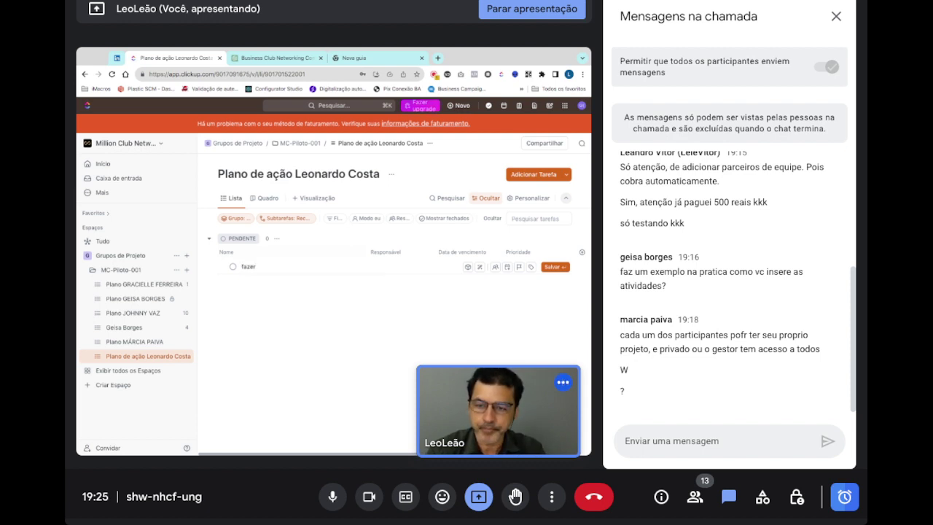
key(ctrl+a)
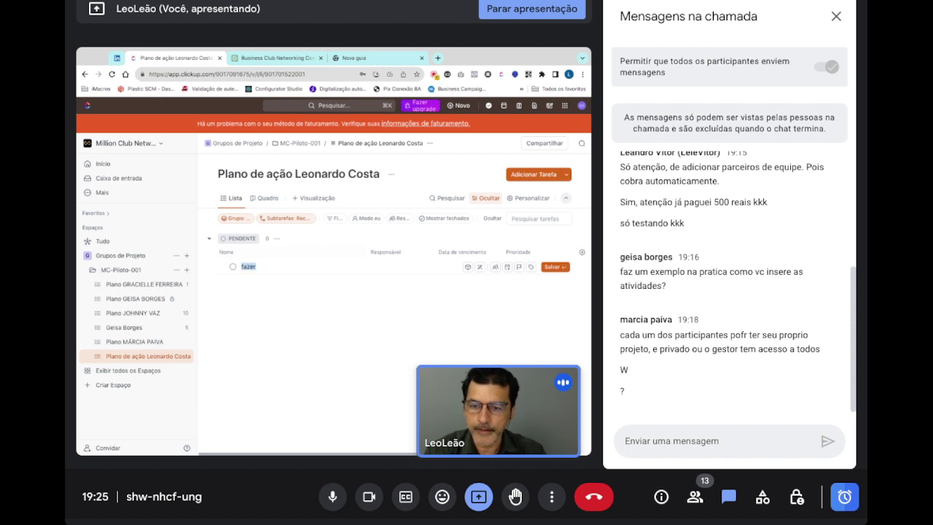
text(Fazer linsta)
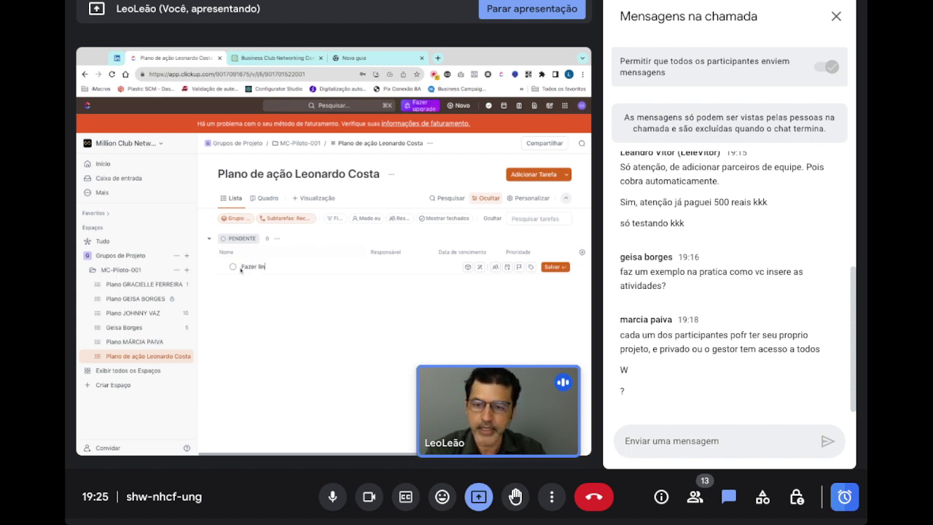
key(BackSpace)
key(BackSpace)
key(BackSpace)
key(BackSpace)
text(sta d)
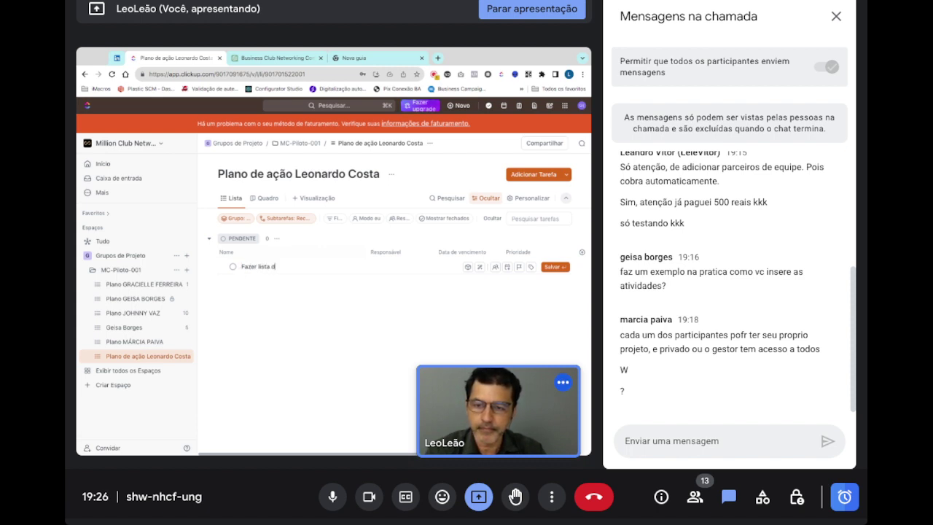
text(e clientes)
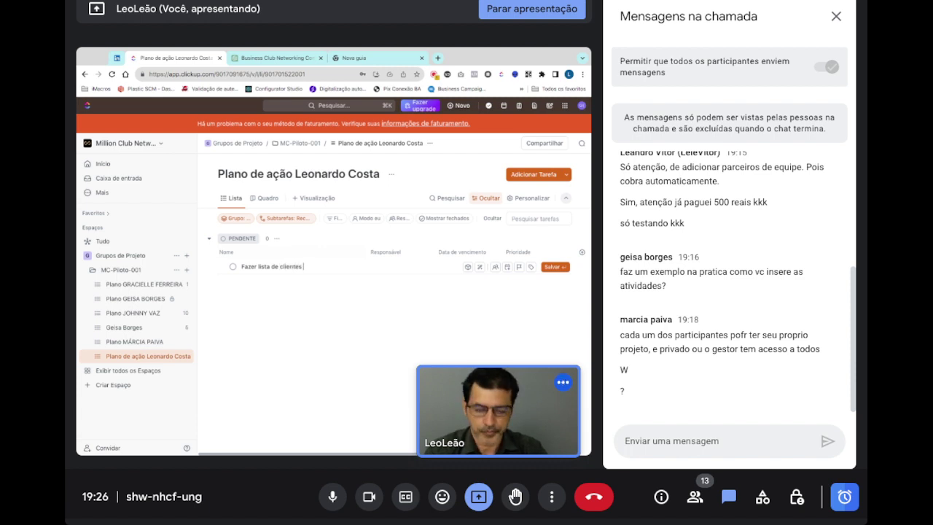
text(Refazer)
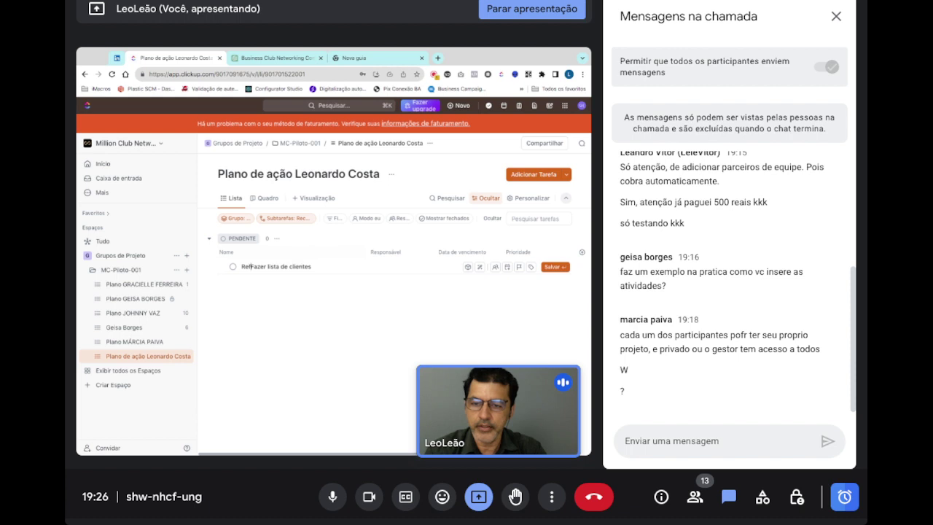
- Finish and save the task 'Refazer lista de clientes para empresa' with the participant's company name
key(Delete)
key(Delete)
key(Delete)
key(Delete)
key(Delete)
key(Delete)
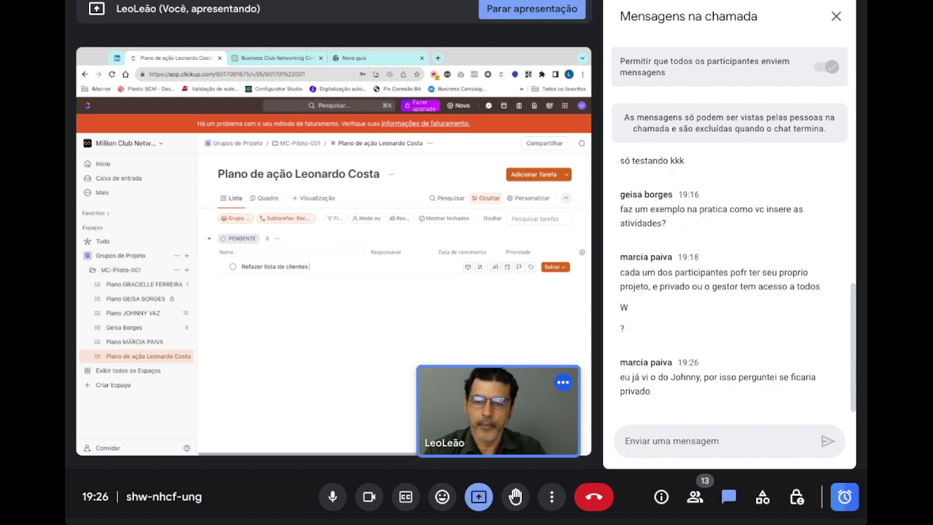
text(para)
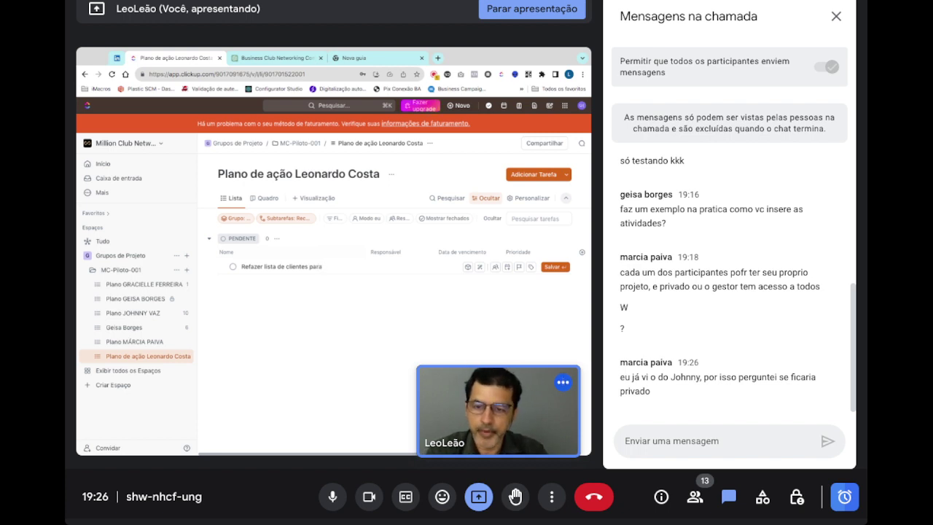
key(BackSpace)
key(BackSpace)
key(BackSpace)
key(BackSpace)
key(BackSpace)
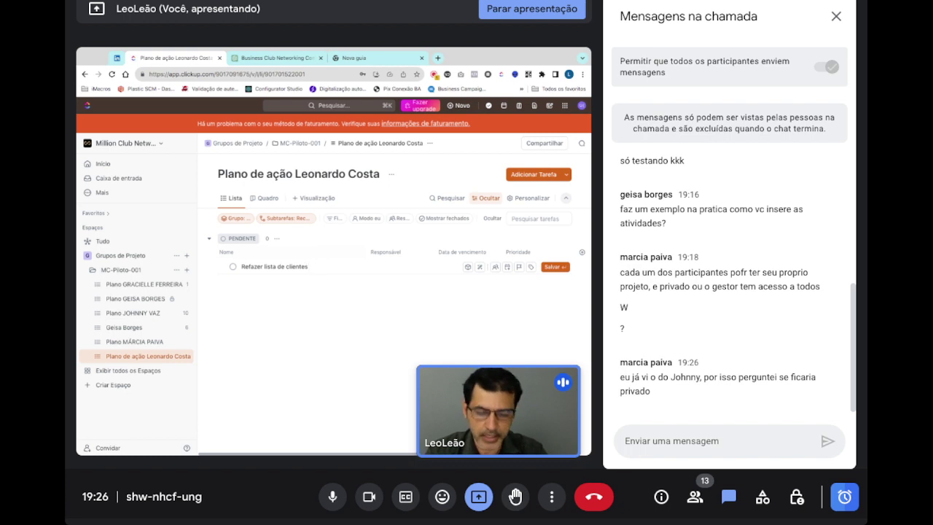
text(para empresa)
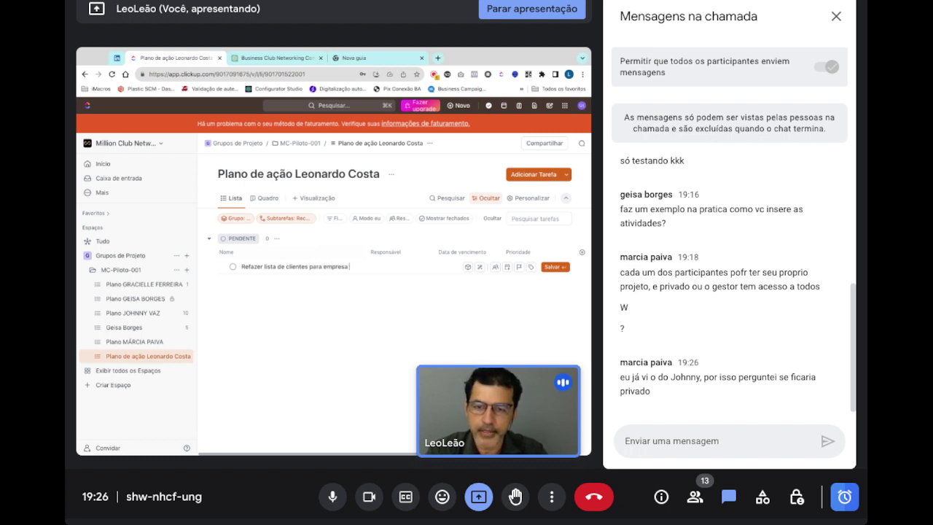
text( Leoleao)
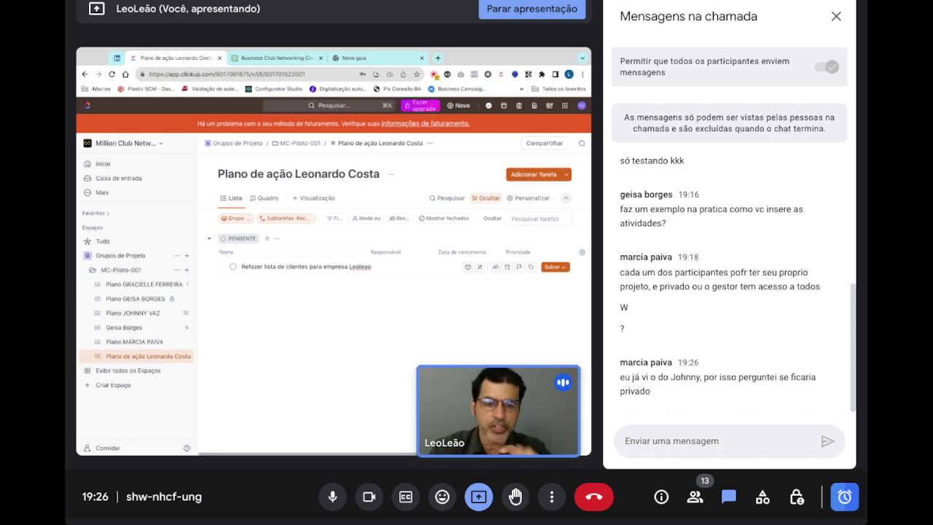
key(Return)
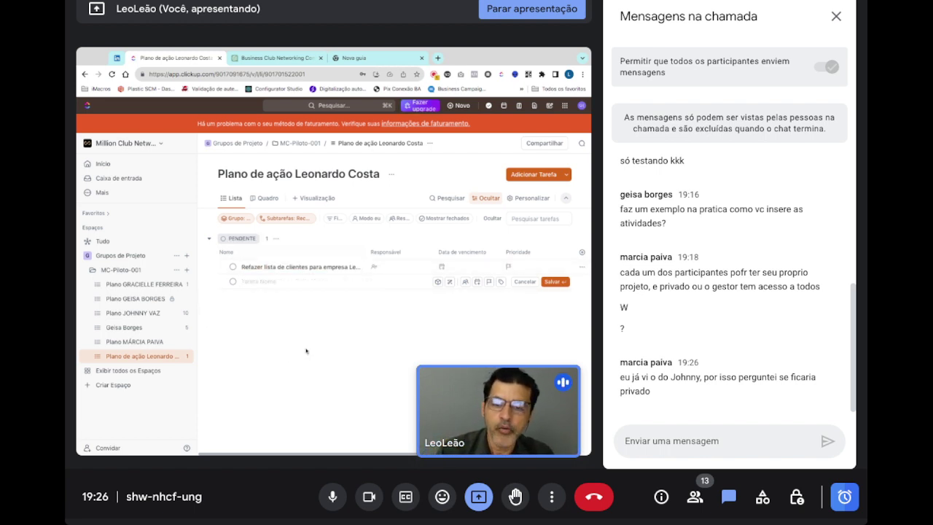
click(250, 272)
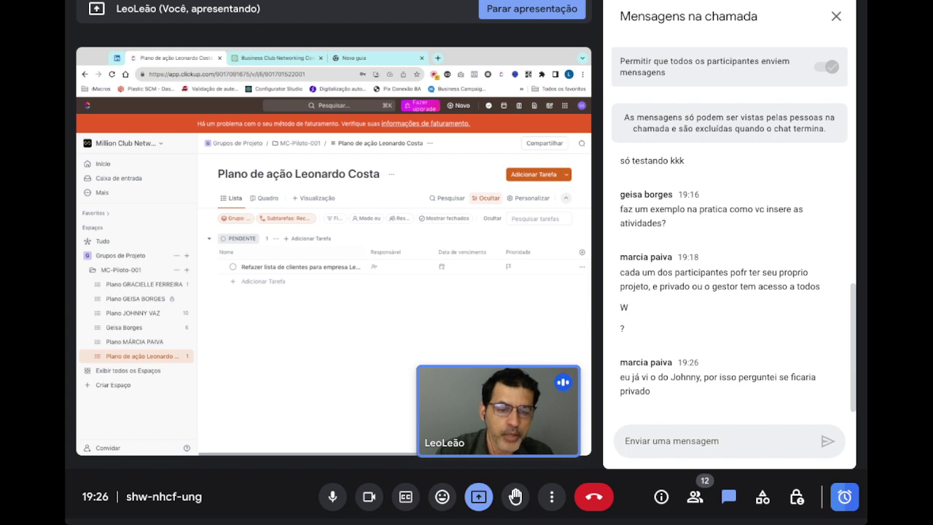
drag(591, 251, 657, 251)
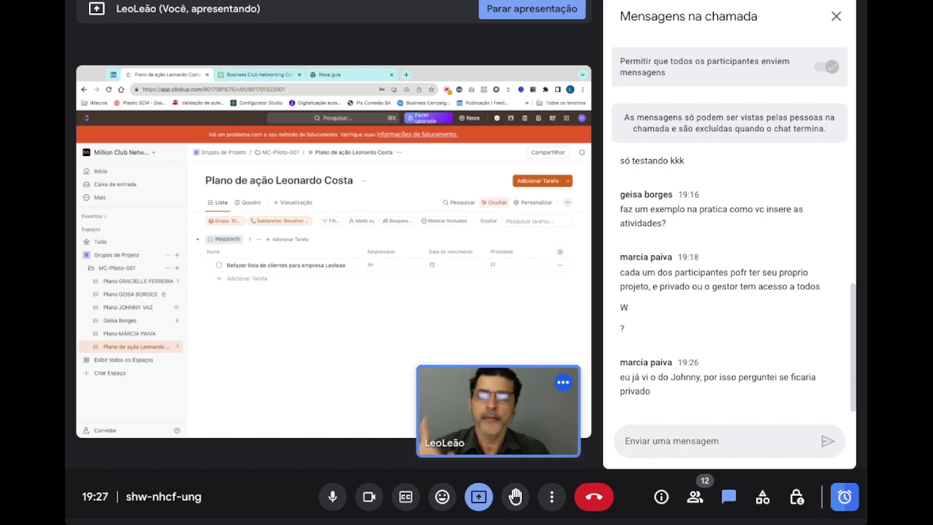
- Add the task 'Definir um fluxo de cadência de ligação/ email / whatsapp' and dismiss the empty row
click(251, 280)
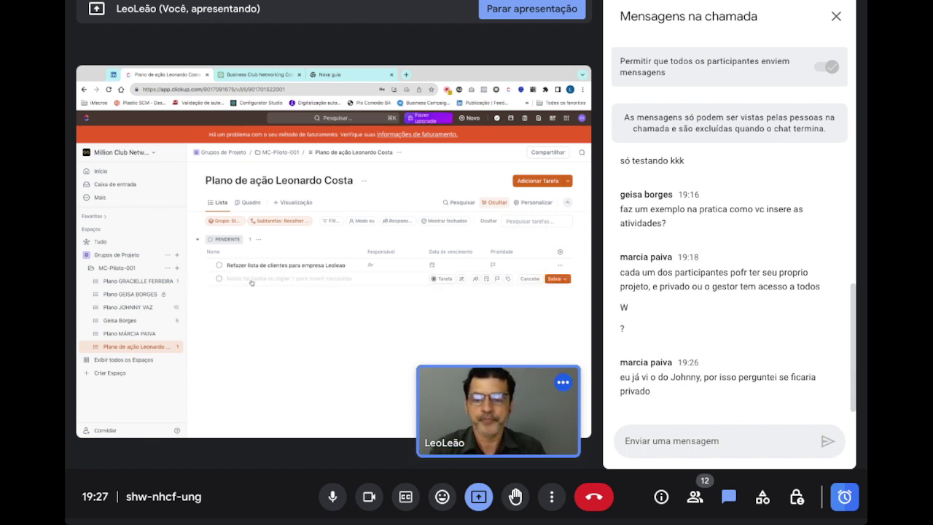
text(Def)
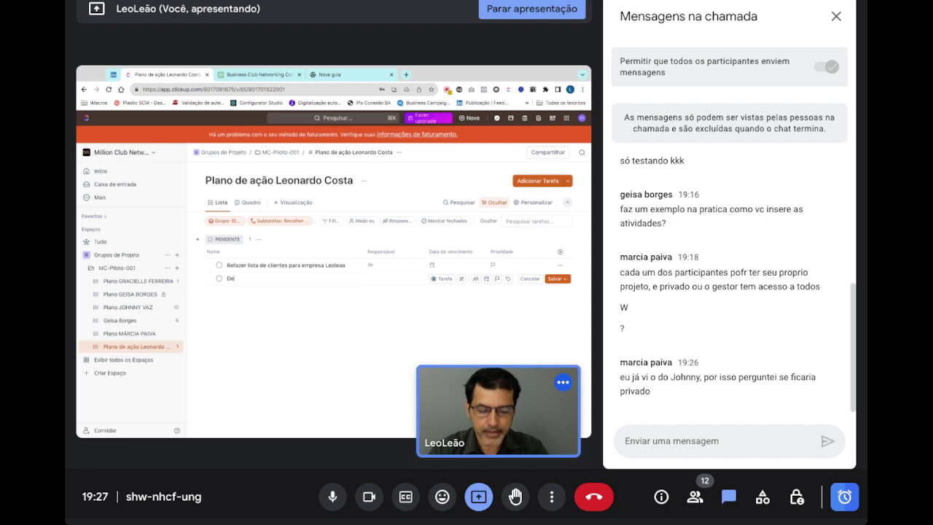
text(inir um fluxo de cader)
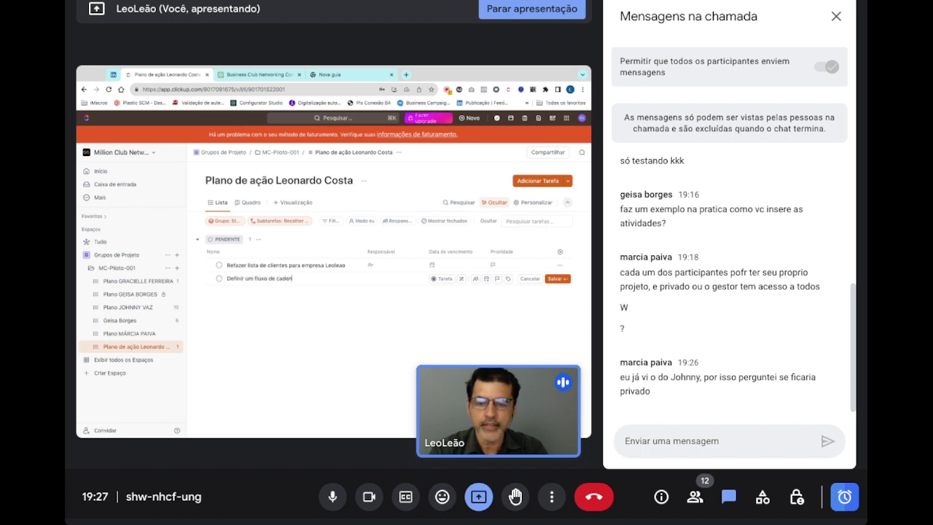
key(BackSpace)
text(ncia de l)
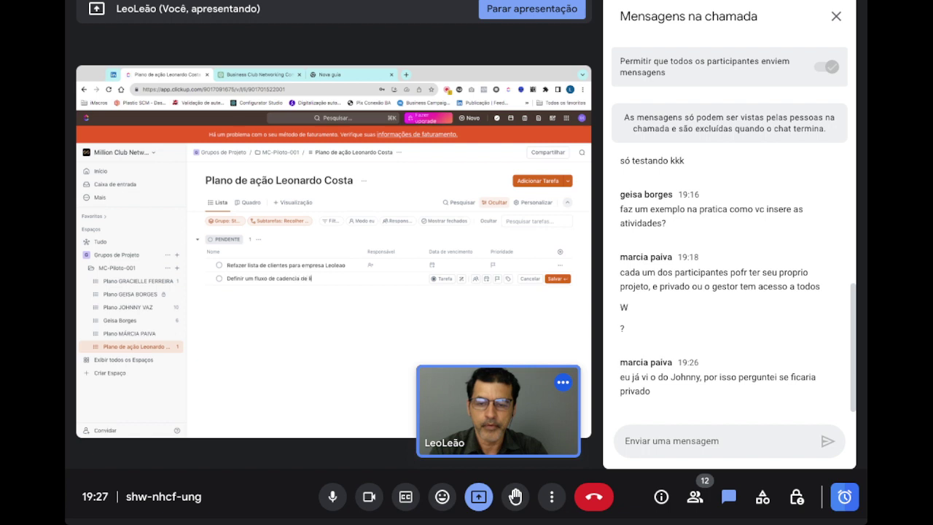
text(igaç)
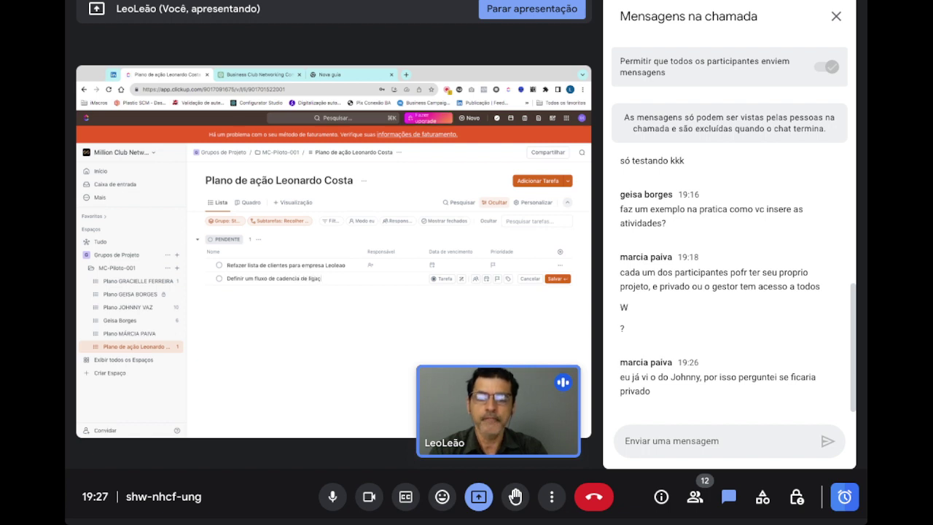
text(ão/ email)
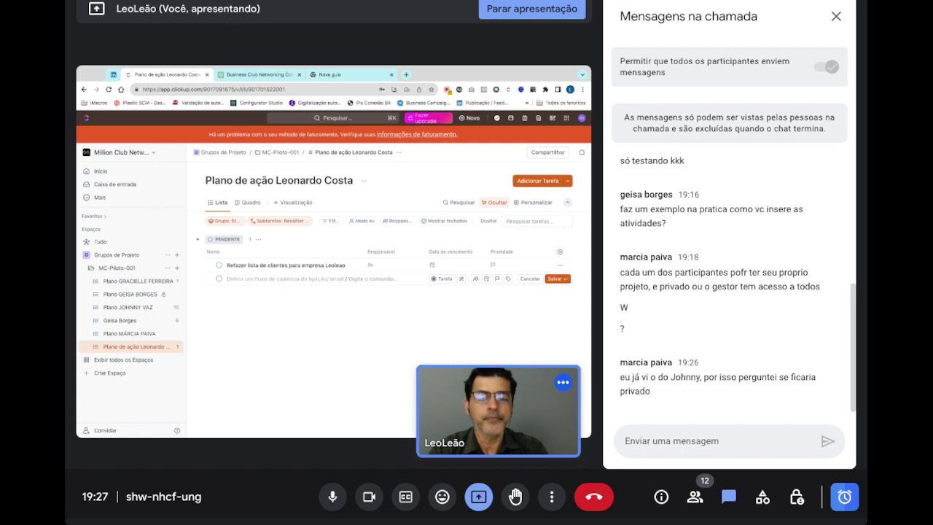
text( /)
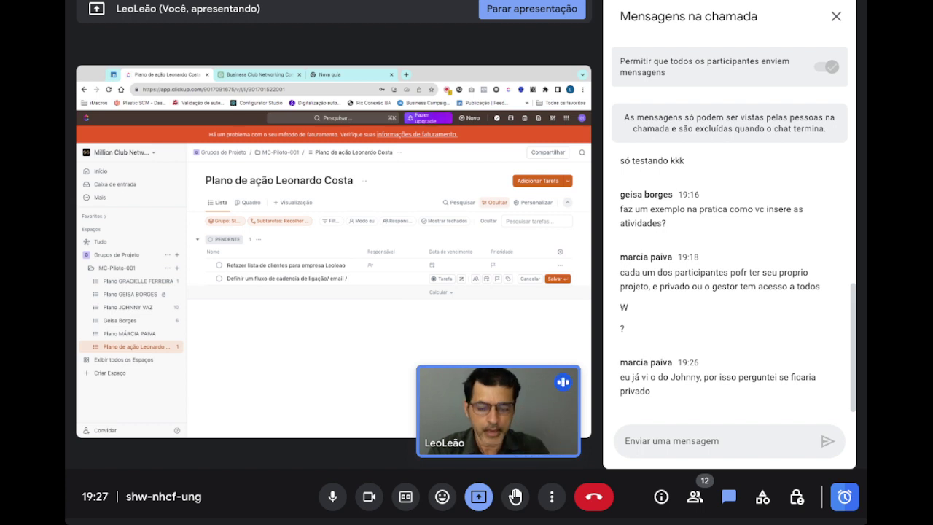
text(whatsap)
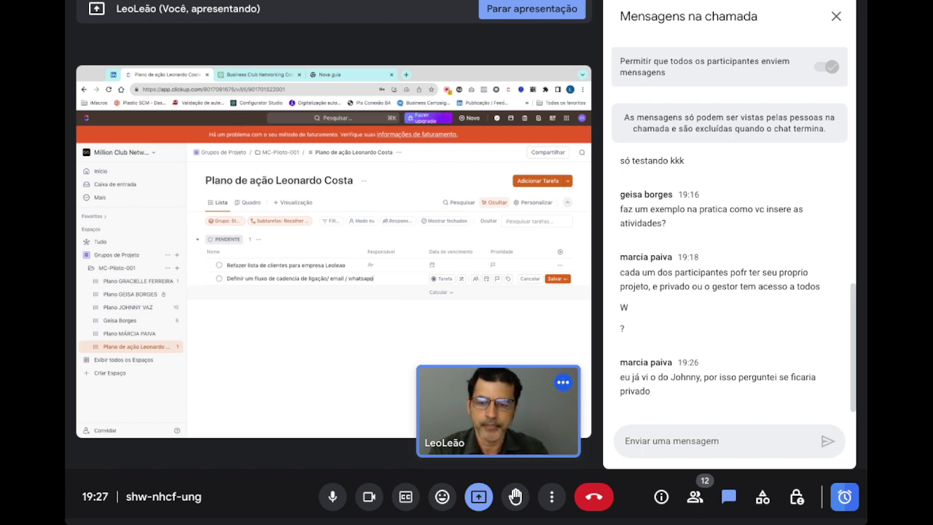
text(p)
key(Return)
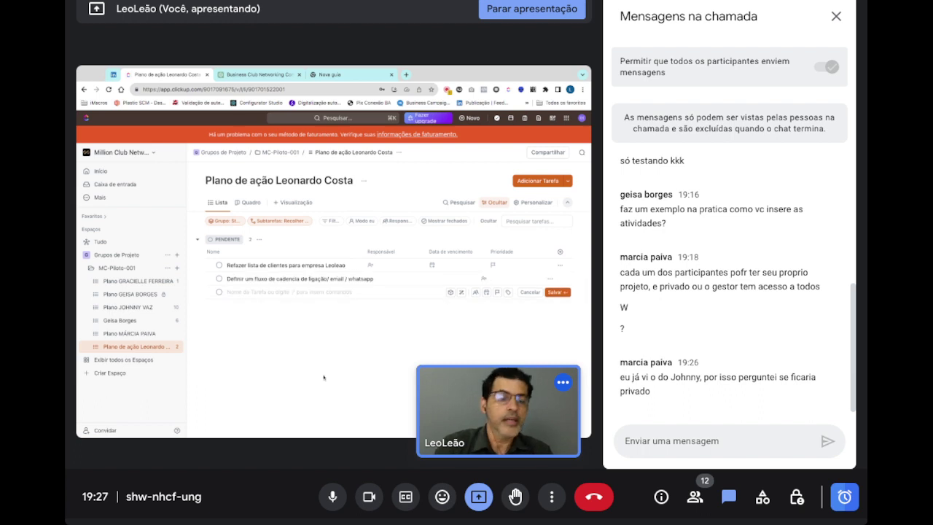
click(853, 348)
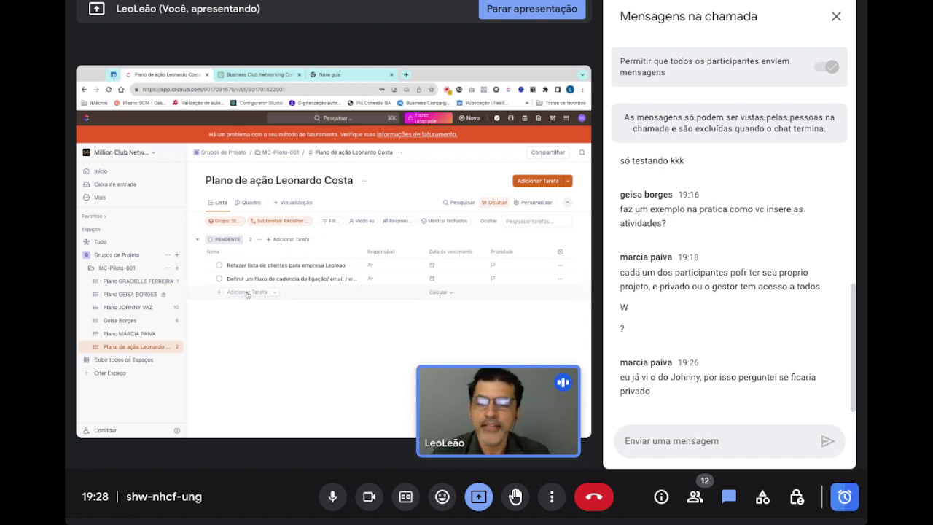
- Save 'Executar ligações /Email e whatsapp' as the list's third pending task
click(245, 292)
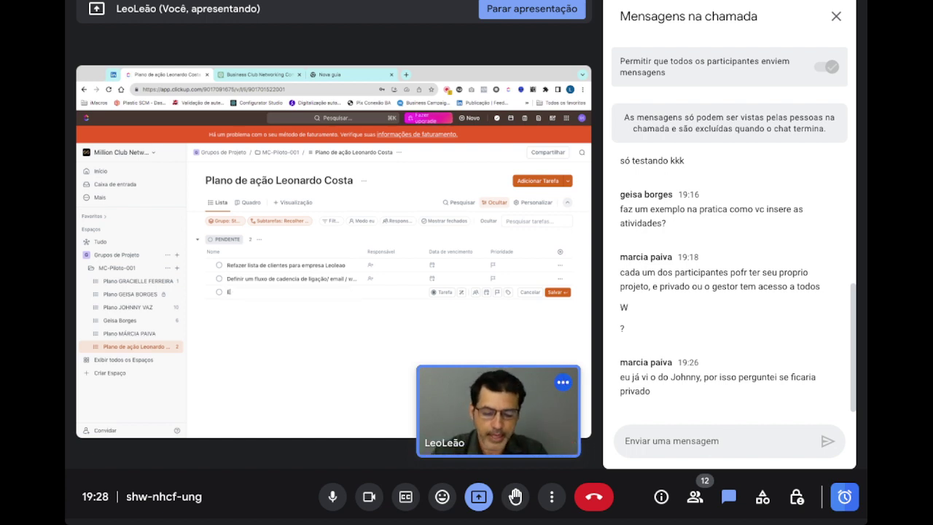
text(Executar)
text( liga)
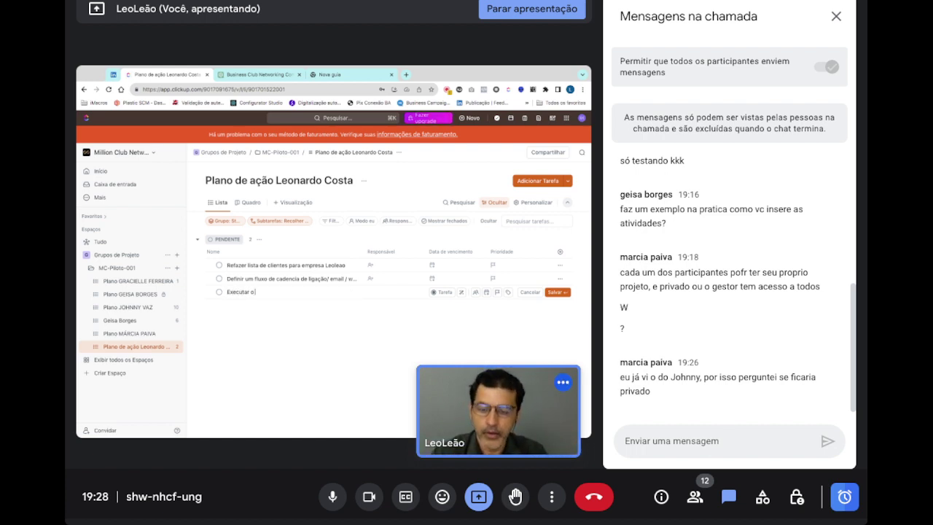
text(ções)
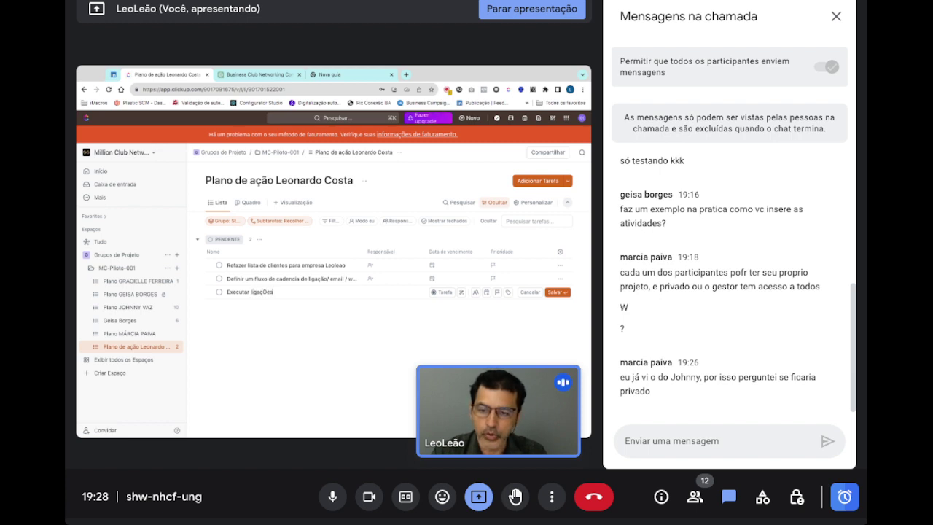
key(BackSpace)
key(BackSpace)
key(BackSpace)
text(ões )
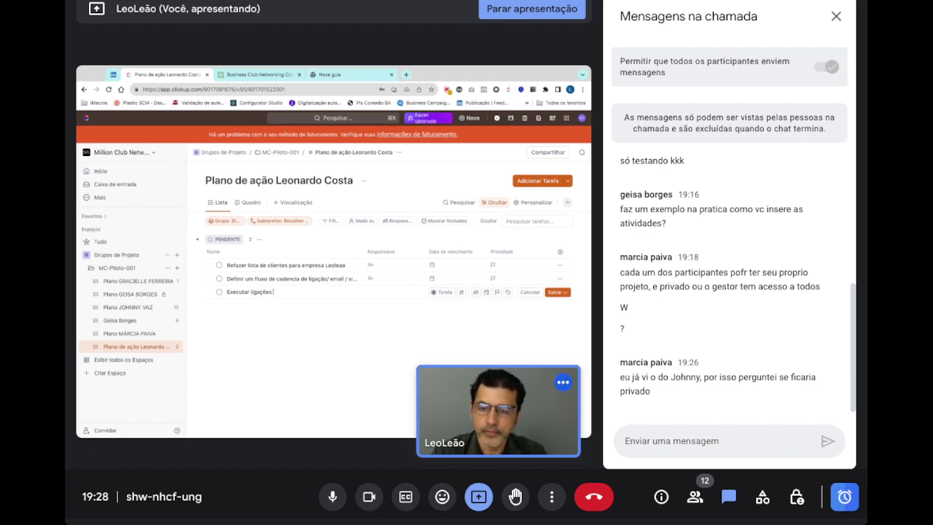
text(/Email)
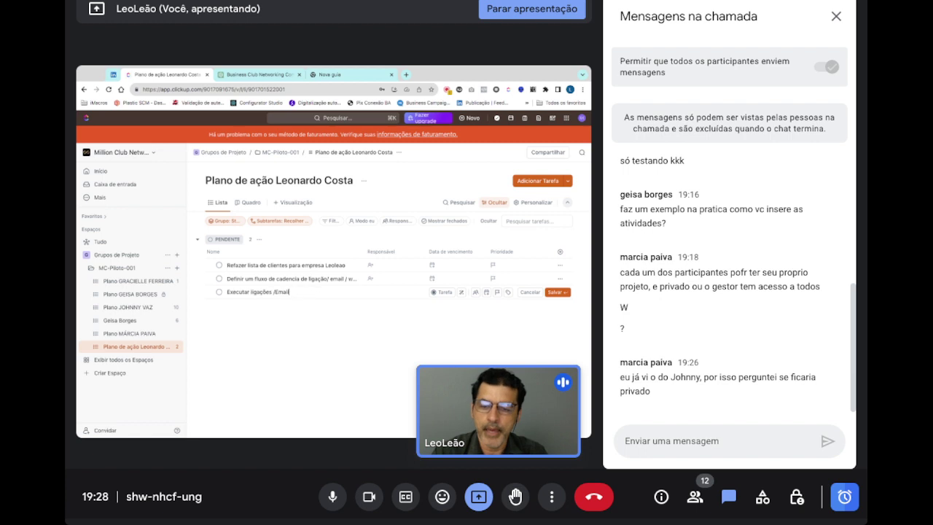
text( e)
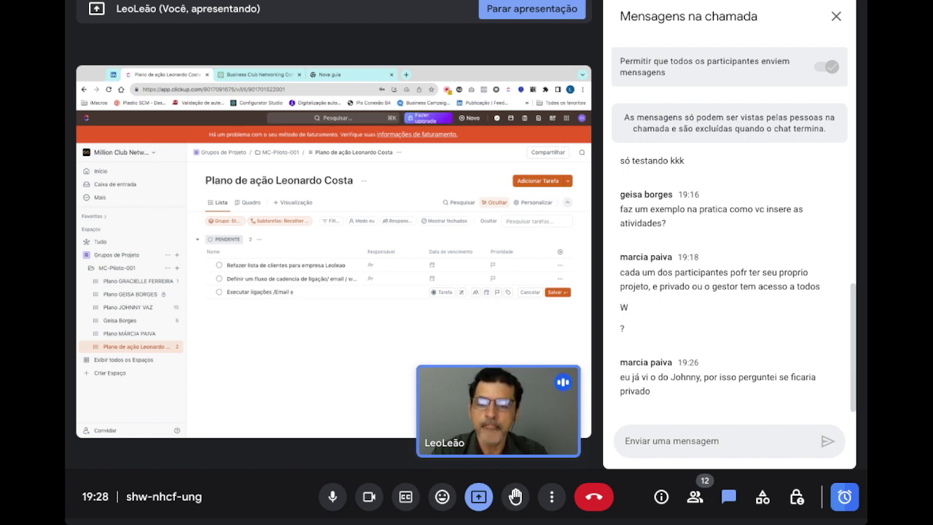
text( whatsapp)
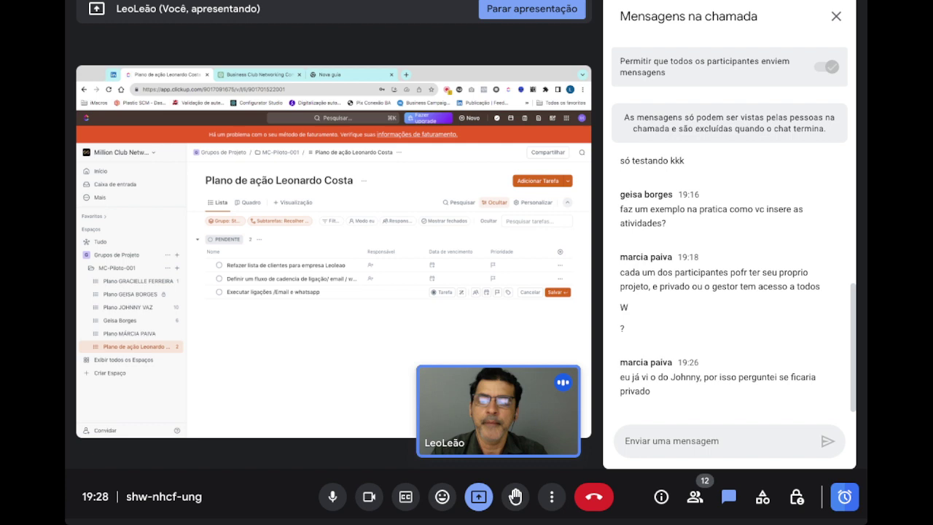
key(Return)
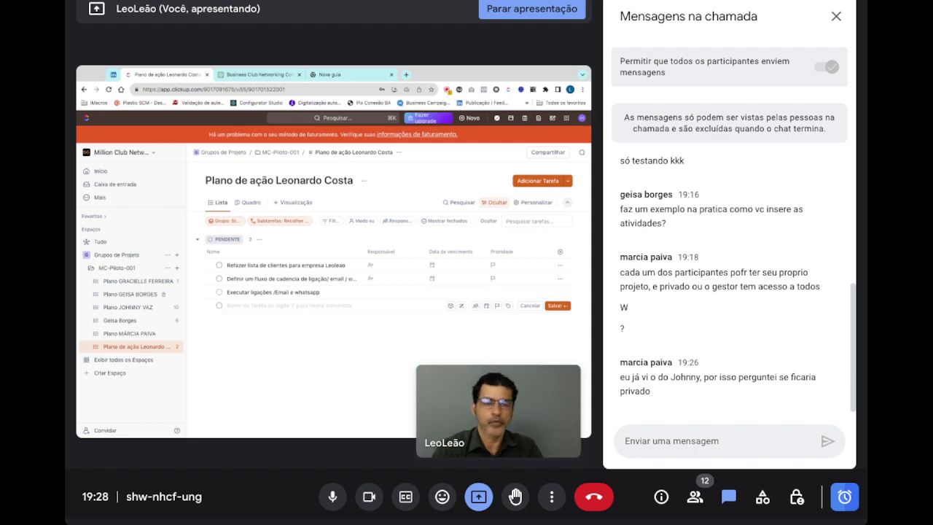
mouse_move(499, 411)
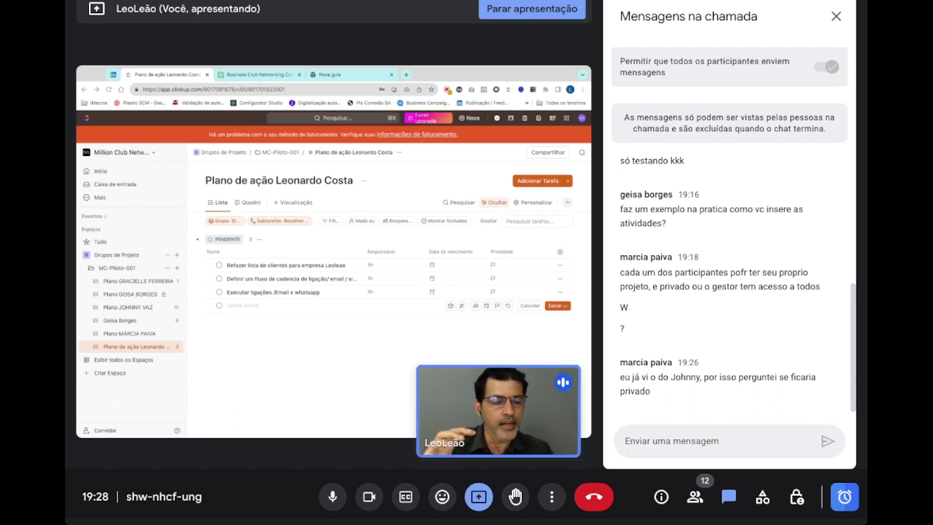
- Show the People panel, mute one participant for everyone, and close the empty task row
click(694, 496)
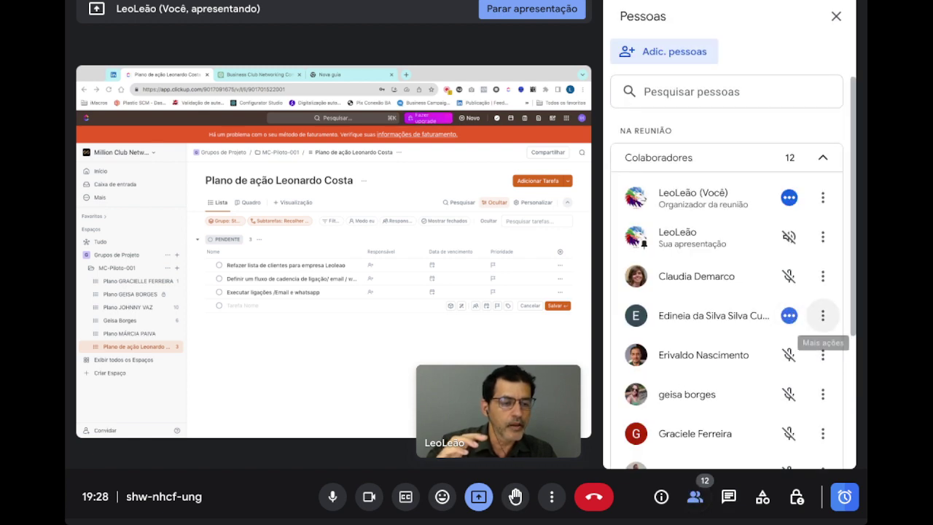
click(822, 315)
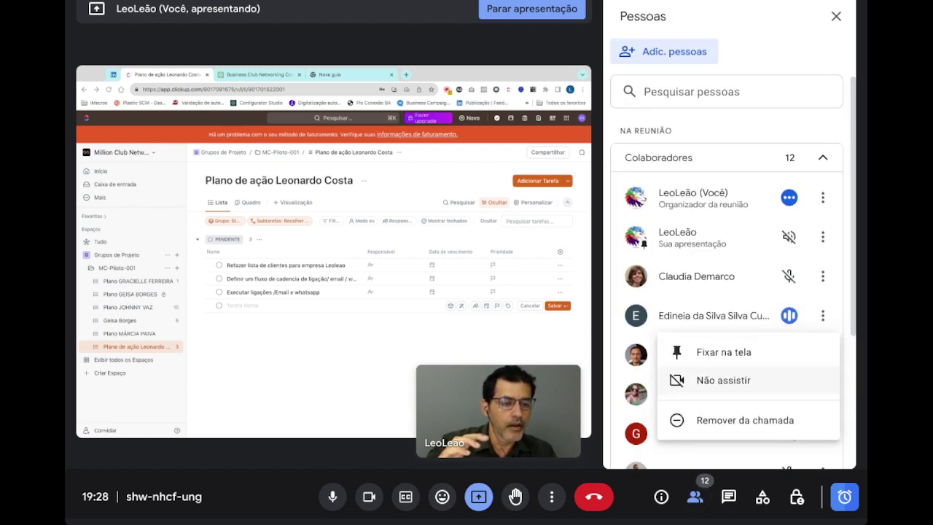
click(853, 318)
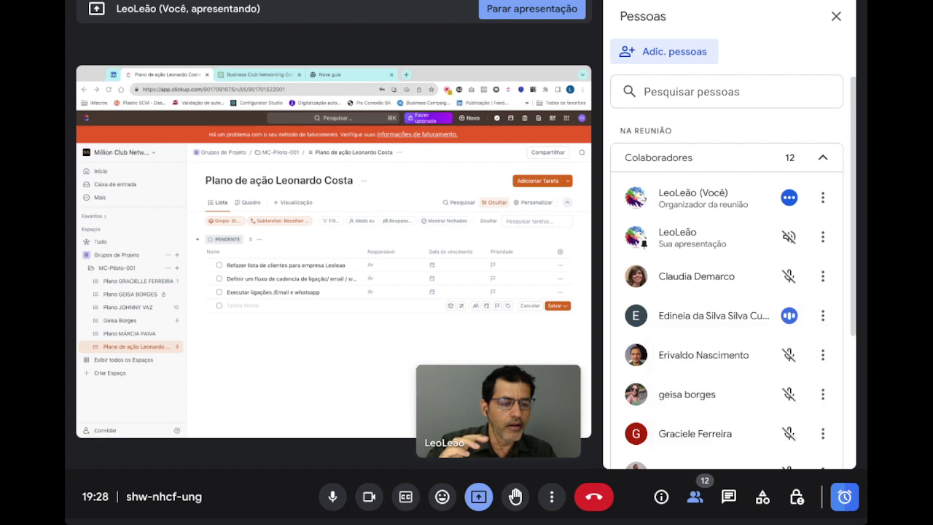
click(789, 316)
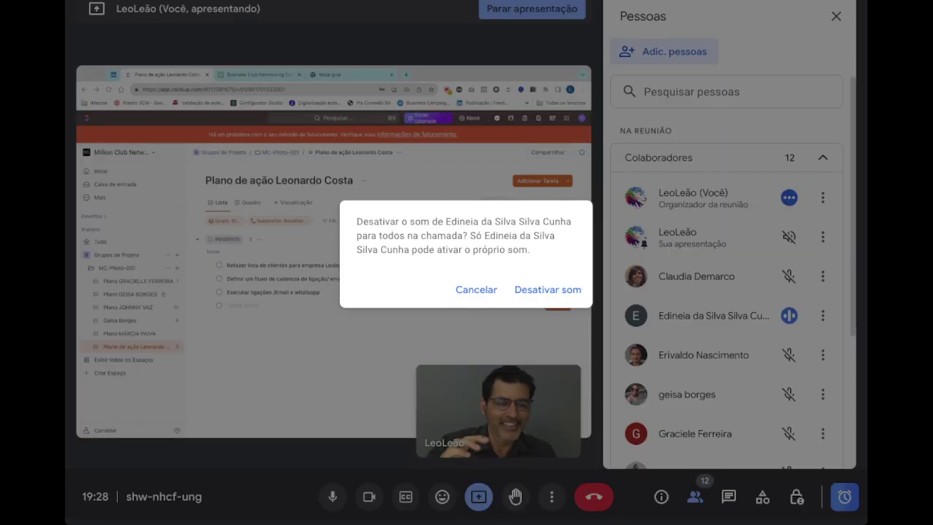
click(476, 290)
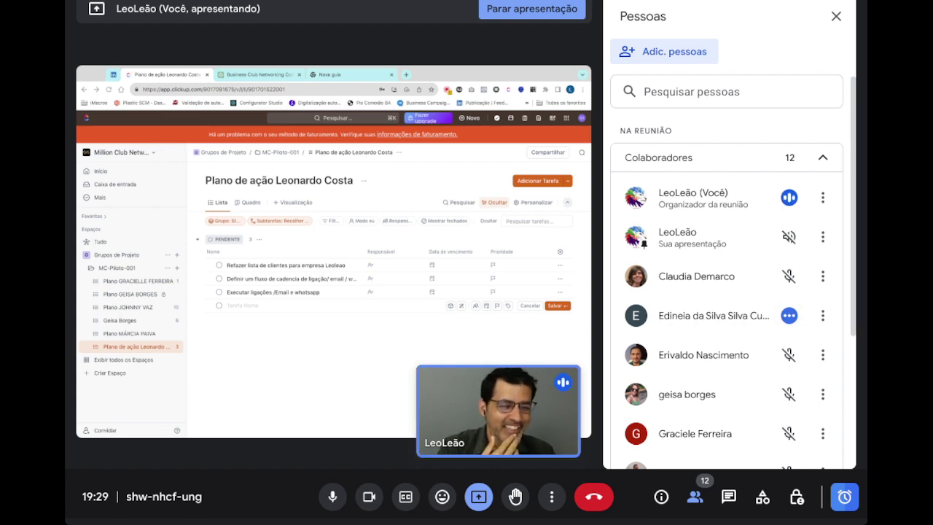
click(789, 315)
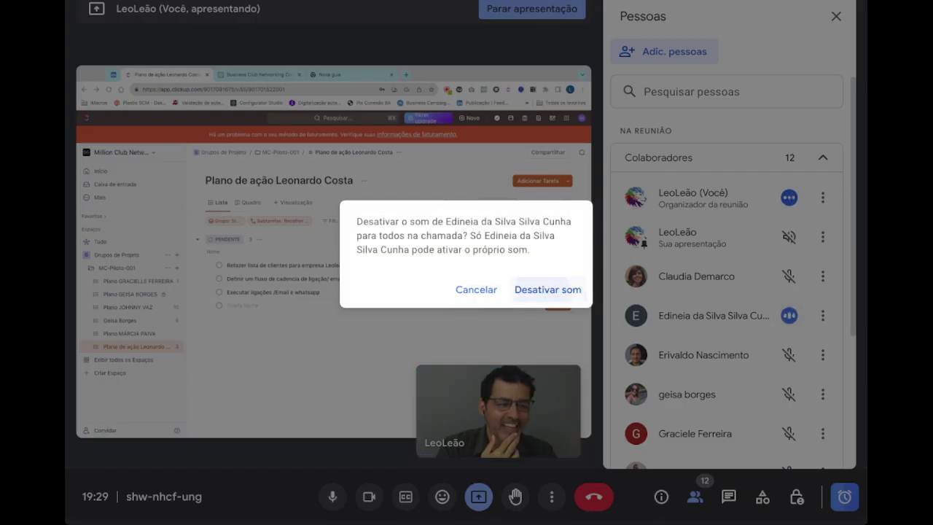
click(476, 290)
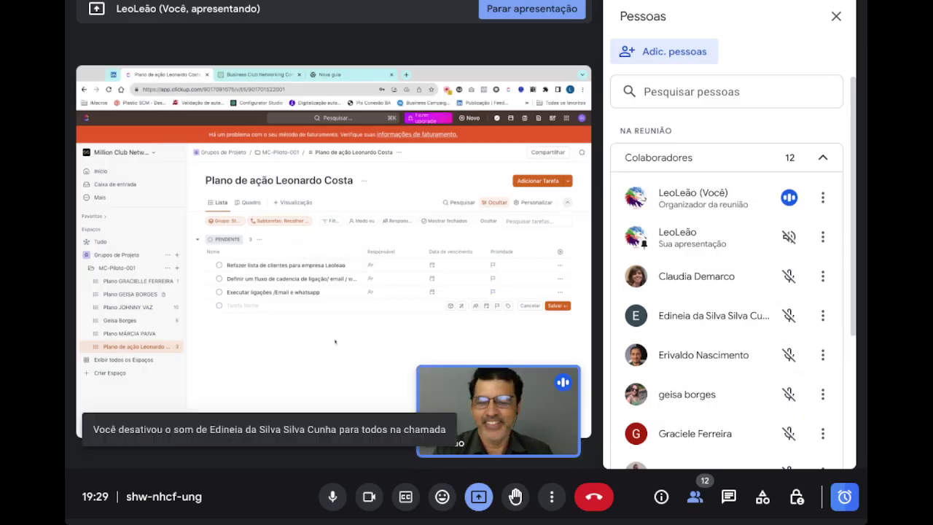
click(277, 333)
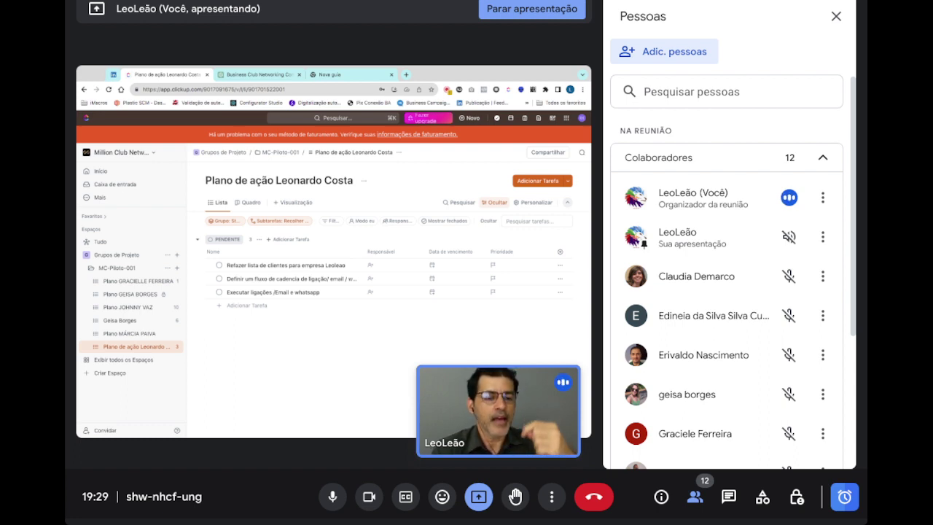
- Save 'Realizar reuniões de qualificação' as the fourth pending task in the ClickUp list
click(245, 306)
text(Real)
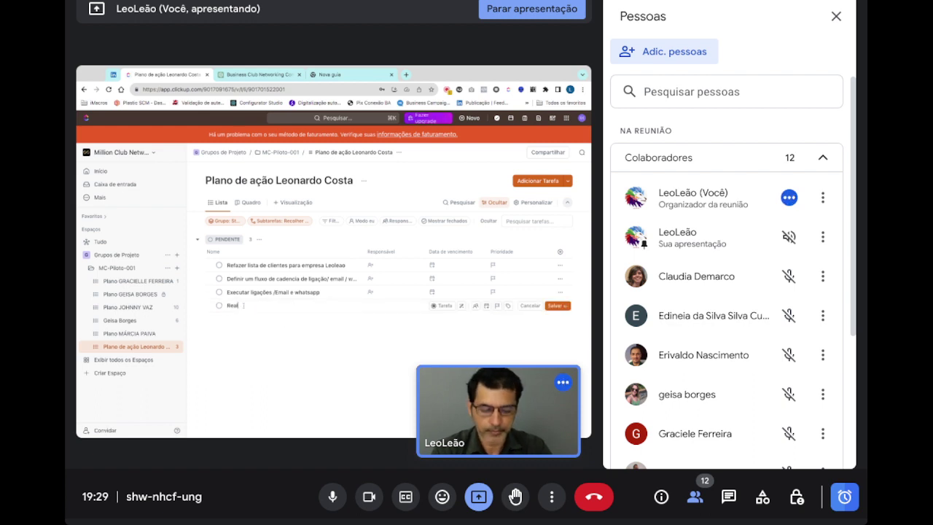
text(izar reuniõ)
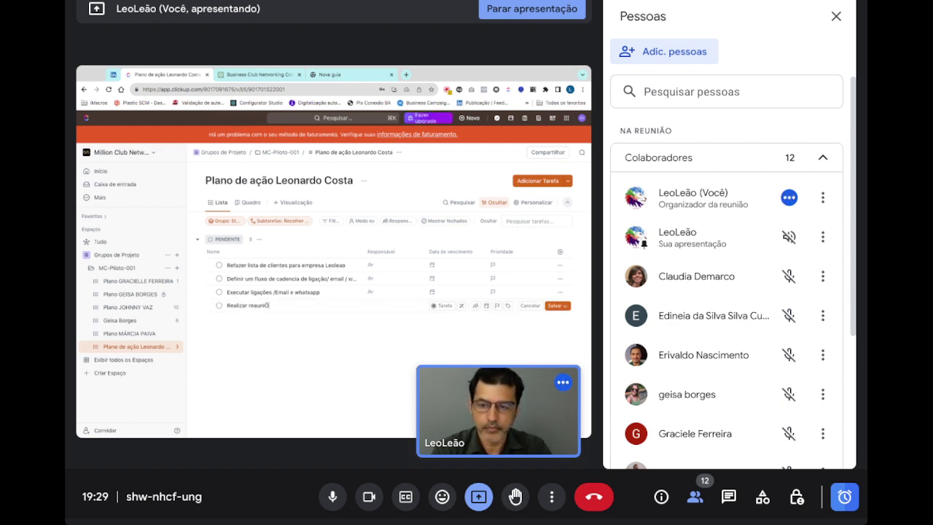
text(es de)
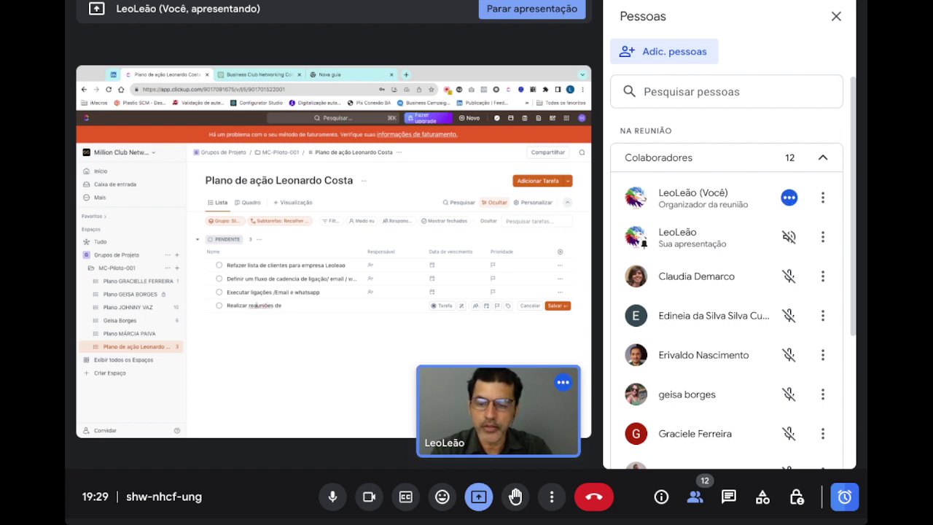
text( qu)
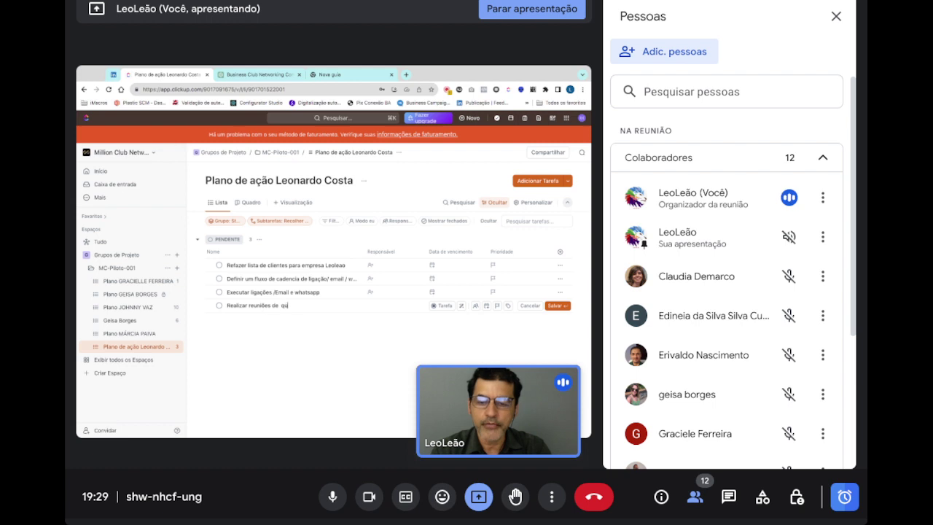
text(alificaç)
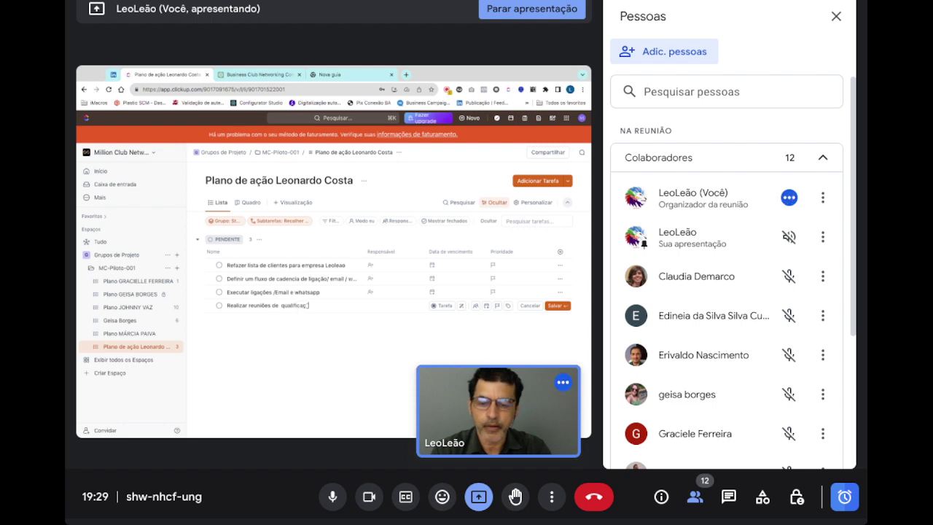
text(ão)
key(Return)
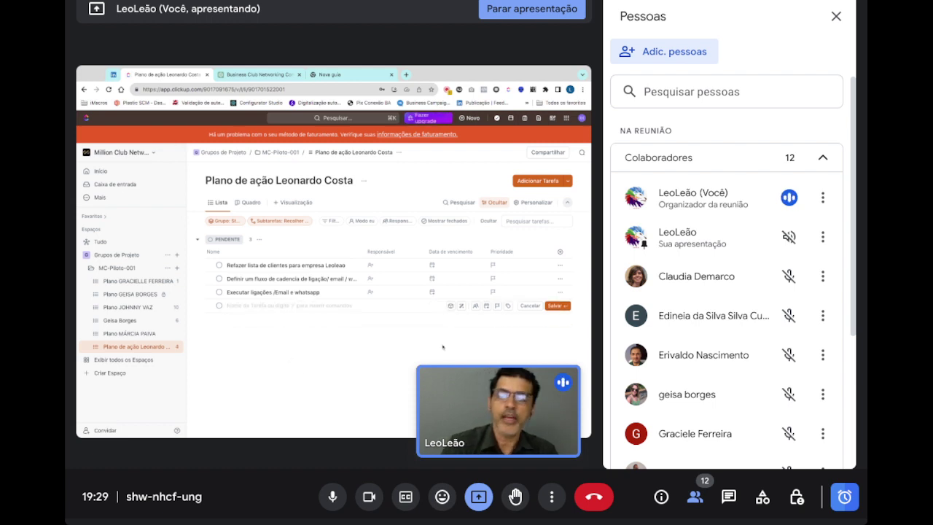
mouse_move(498, 411)
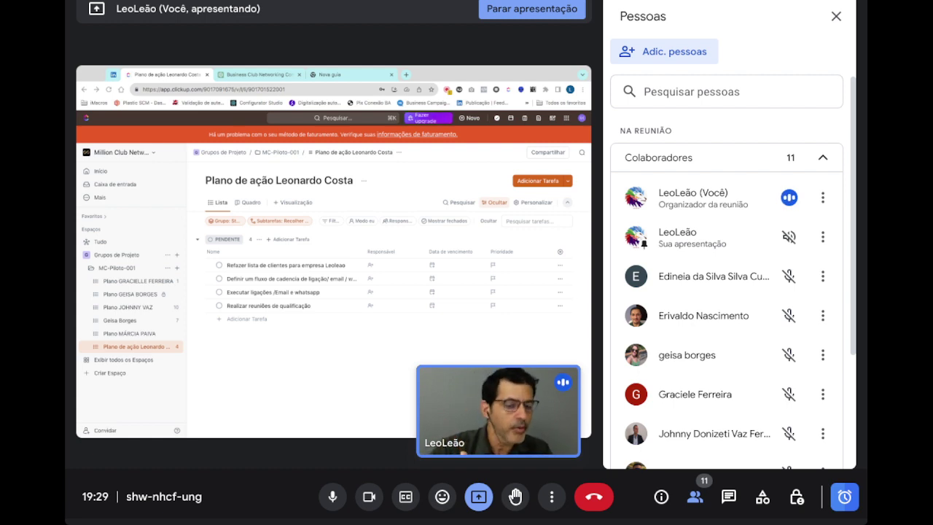
- Save 'Realizar reuniões de Proposta' as the fifth pending task in the ClickUp list
click(248, 320)
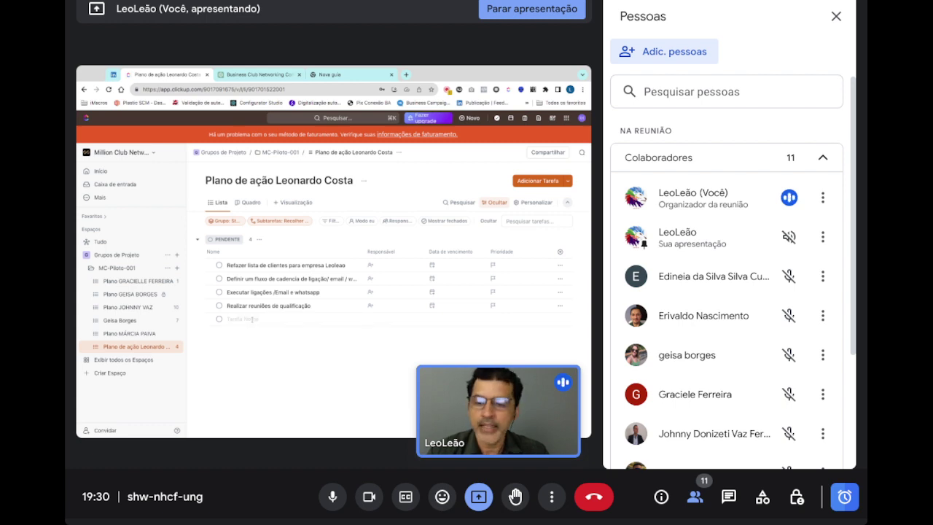
text(Realizar r)
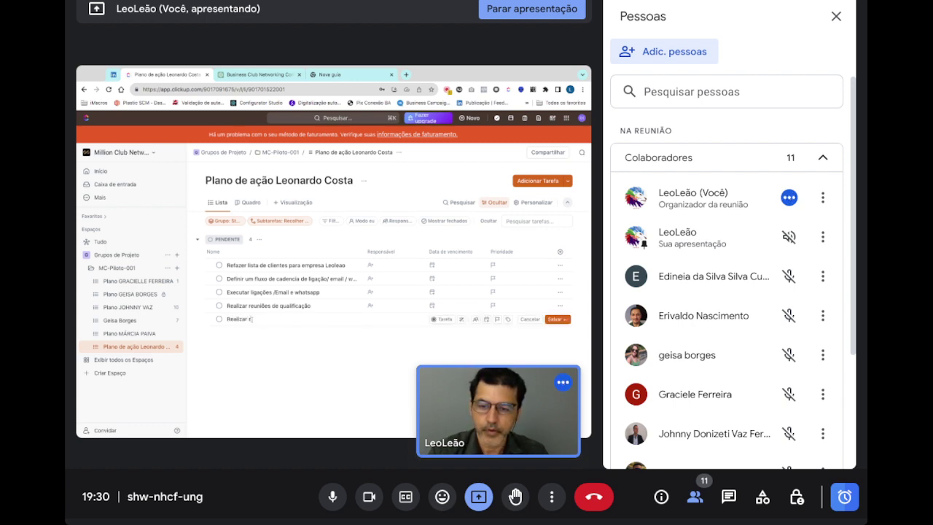
text(euniõ)
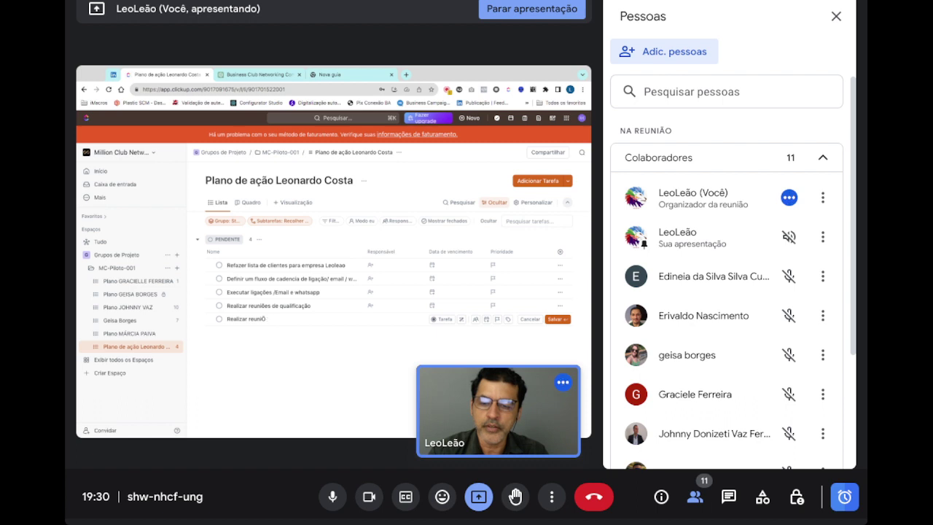
text(es de)
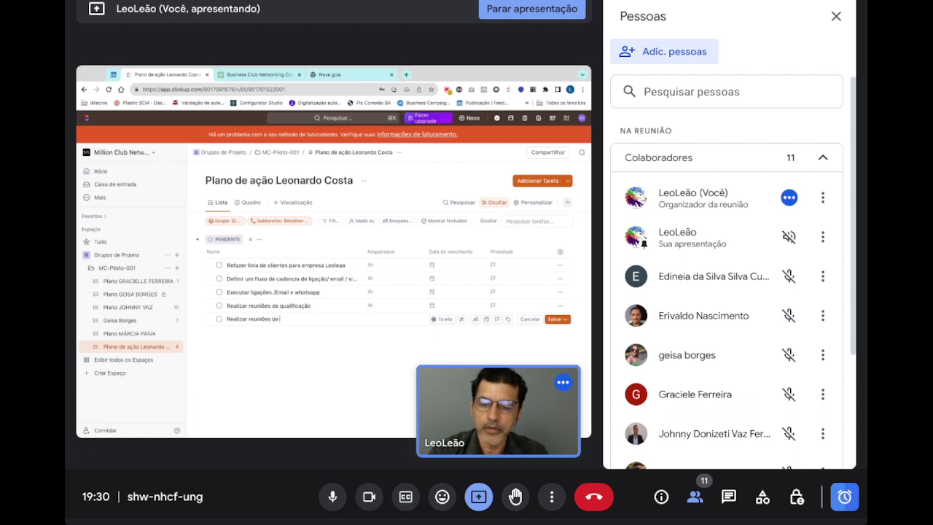
text( Proposta)
key(Return)
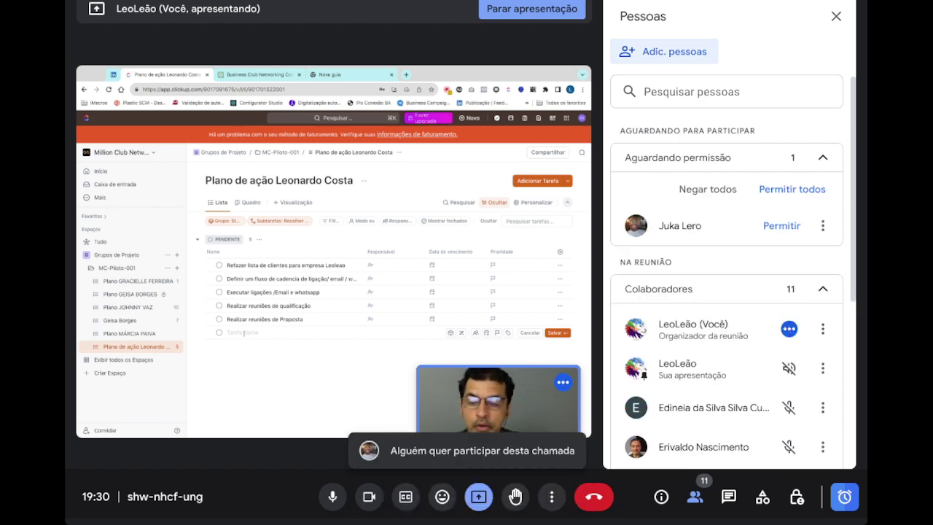
- Save 'Fechar contratos com novos clientes' as the sixth task and dismiss the empty row
text(Fechar)
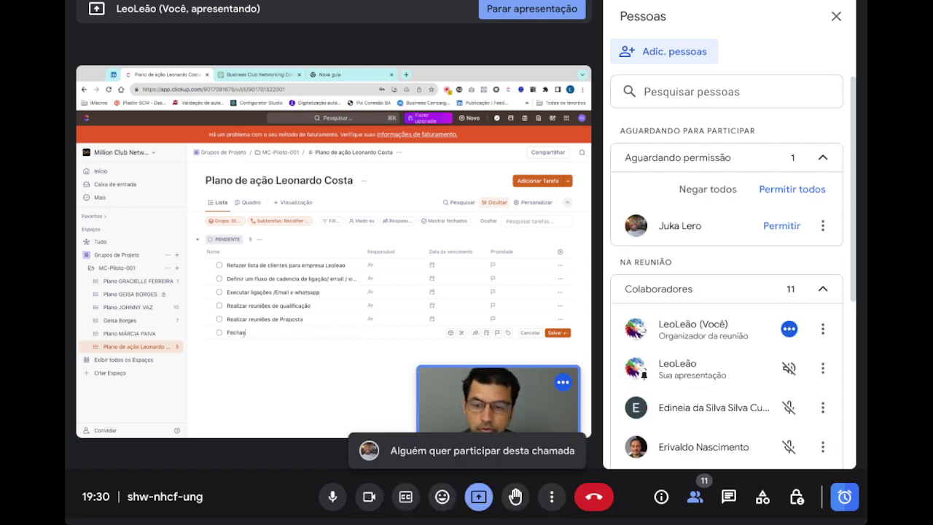
text( contratos)
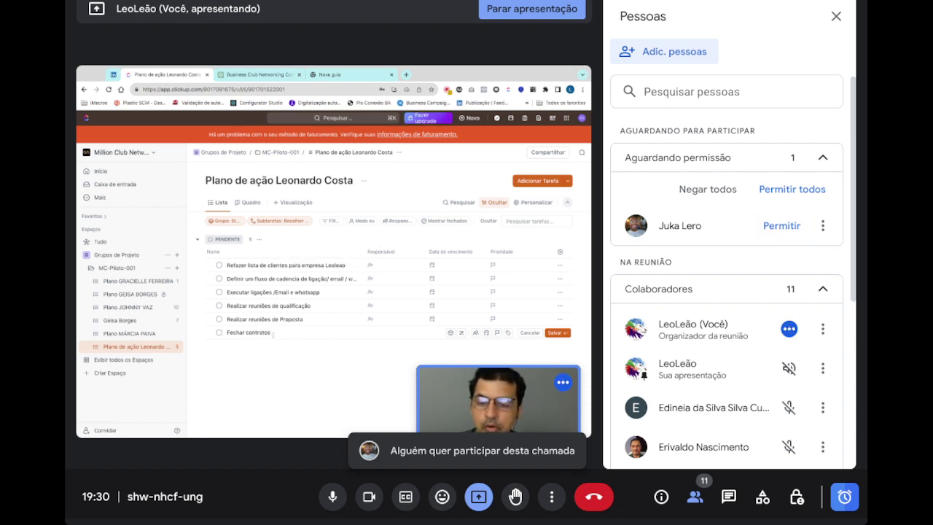
text(com)
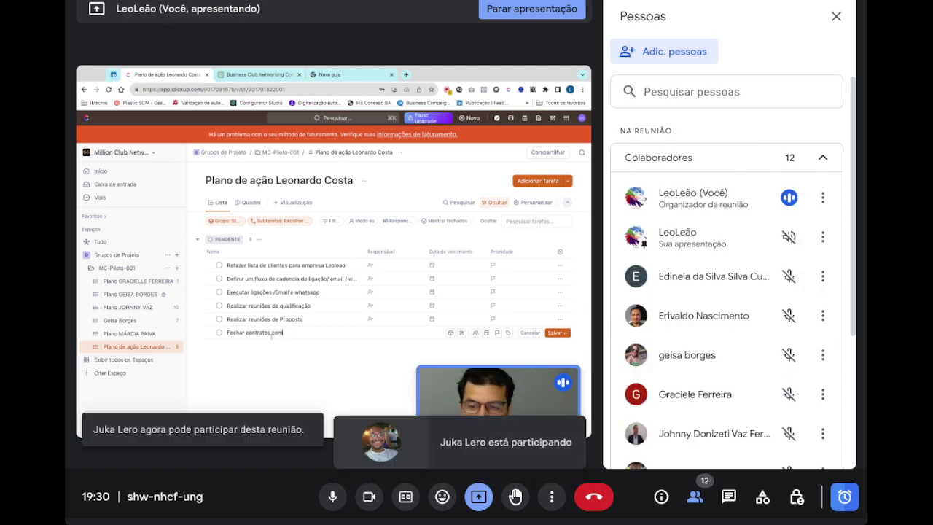
text( novos cli)
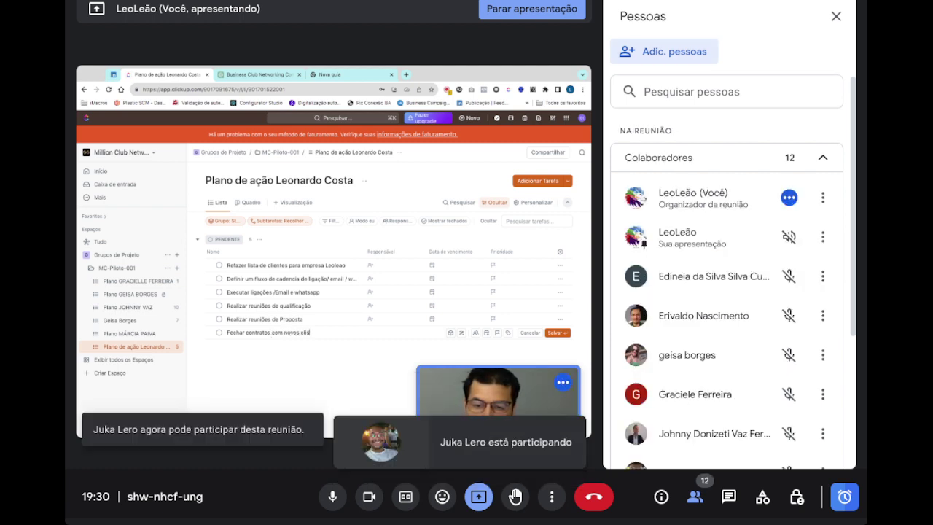
text(entes)
key(Return)
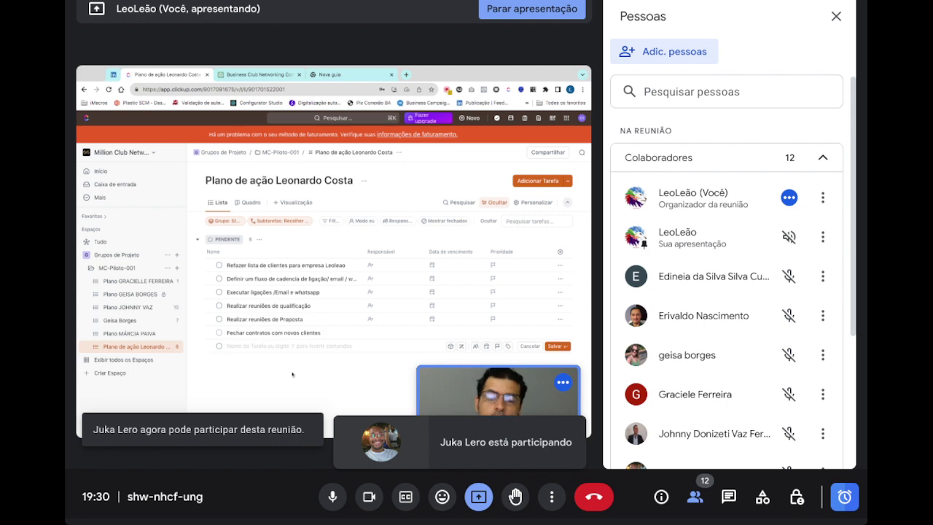
key(Escape)
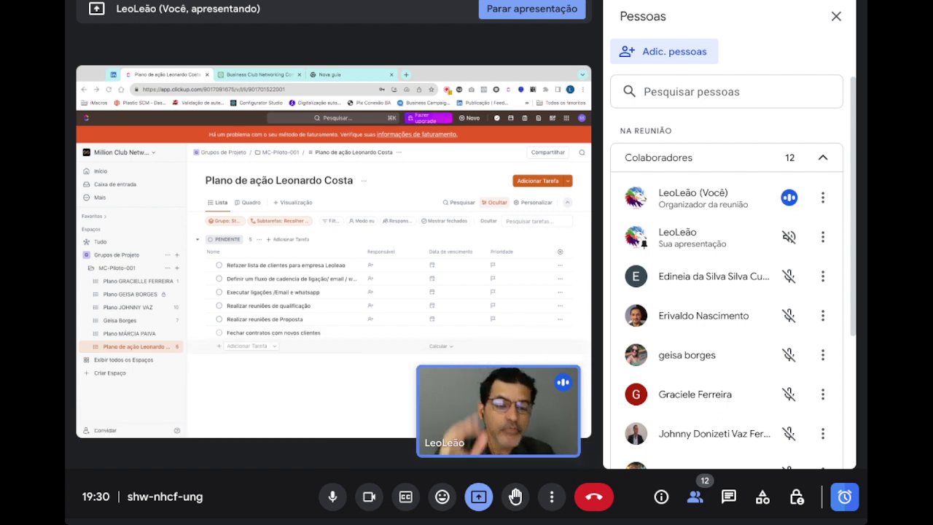
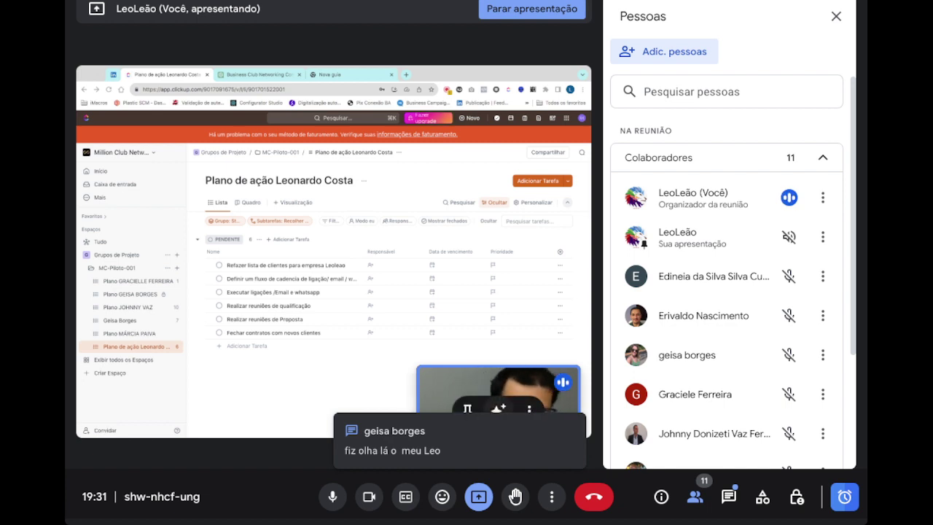
- Look through other members' plan lists, then return to the action-plan list
click(123, 294)
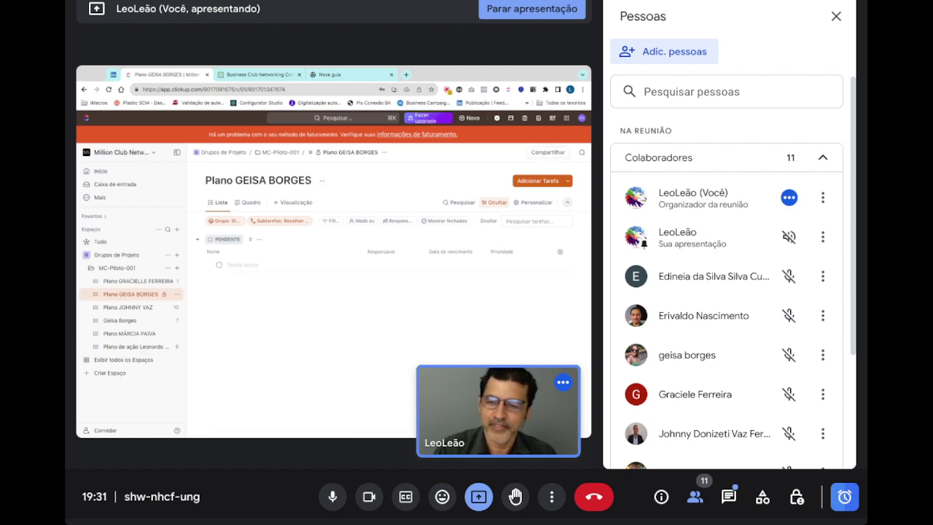
click(126, 321)
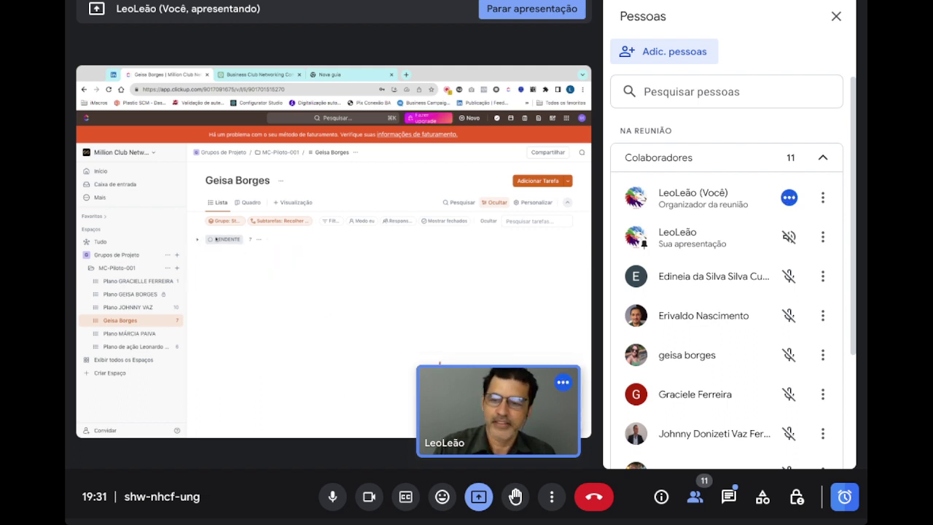
click(197, 239)
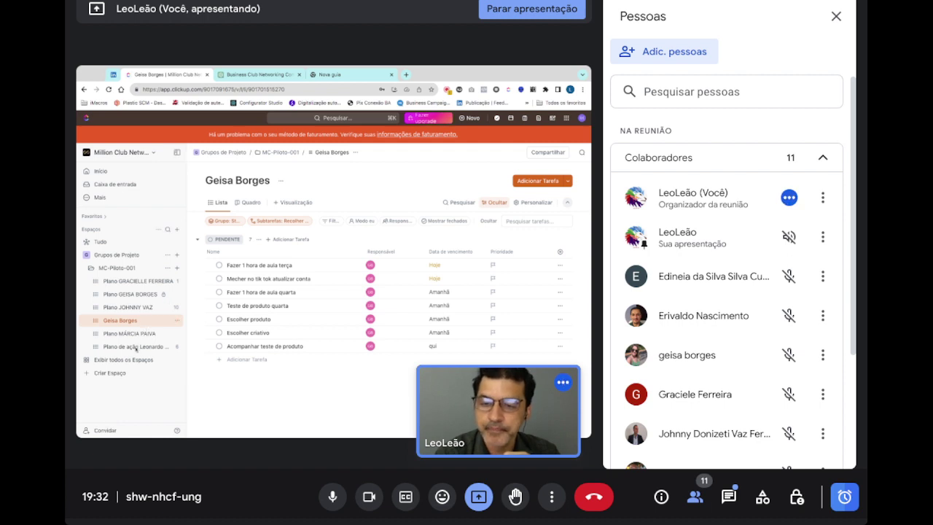
click(135, 347)
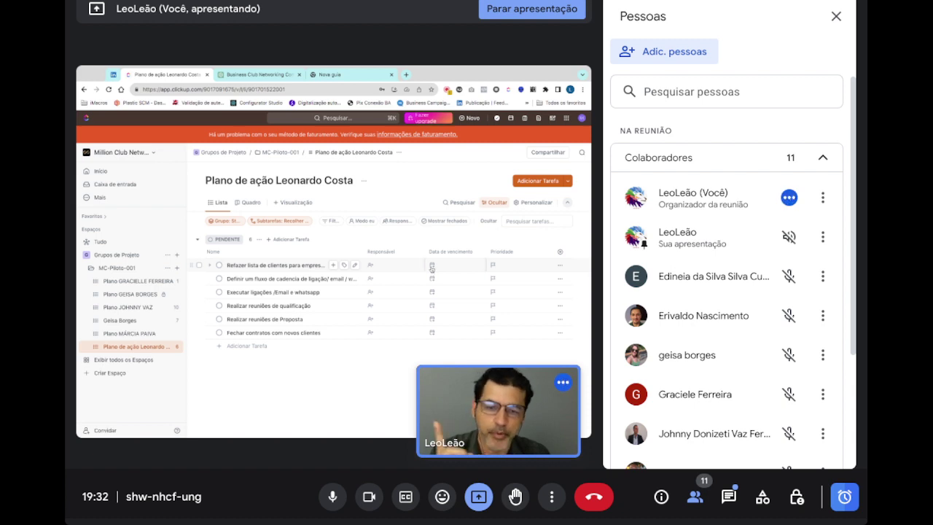
- Set due dates: first two tasks Amanhã, third task Thursday 25 January
click(431, 266)
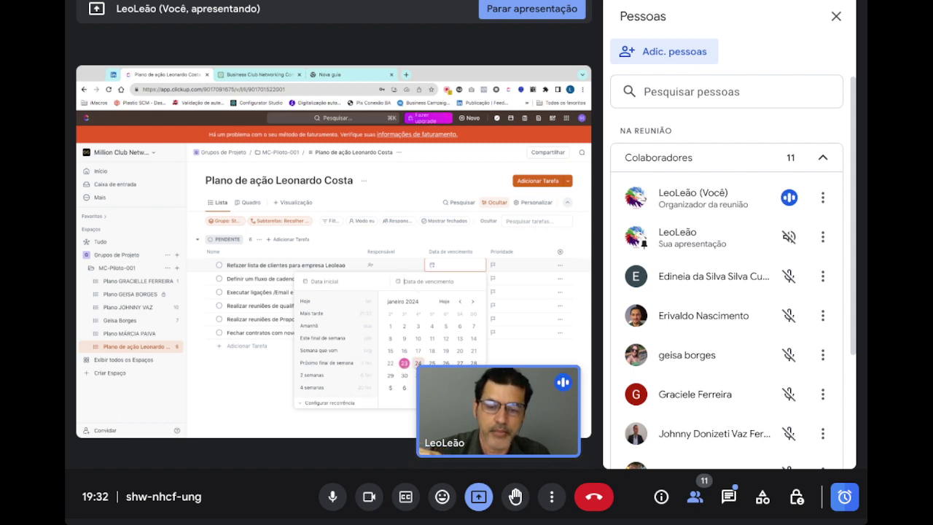
click(418, 363)
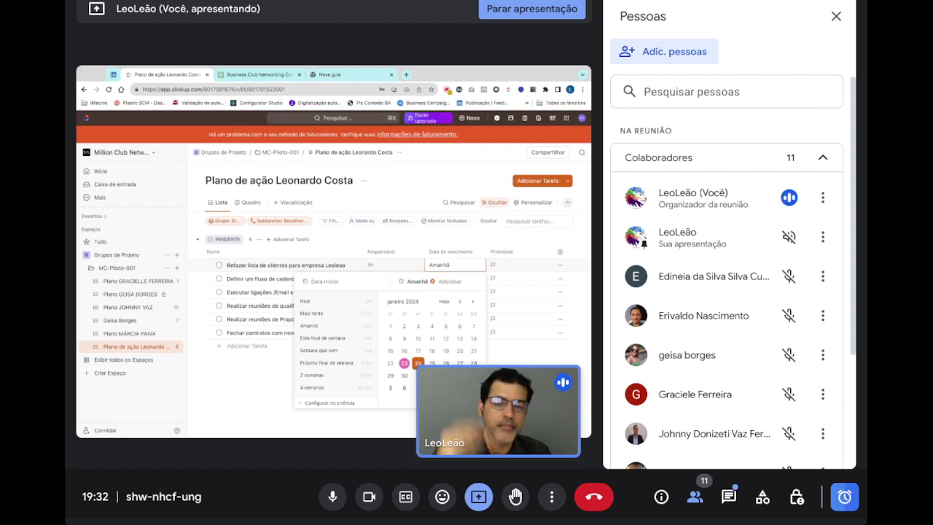
key(Escape)
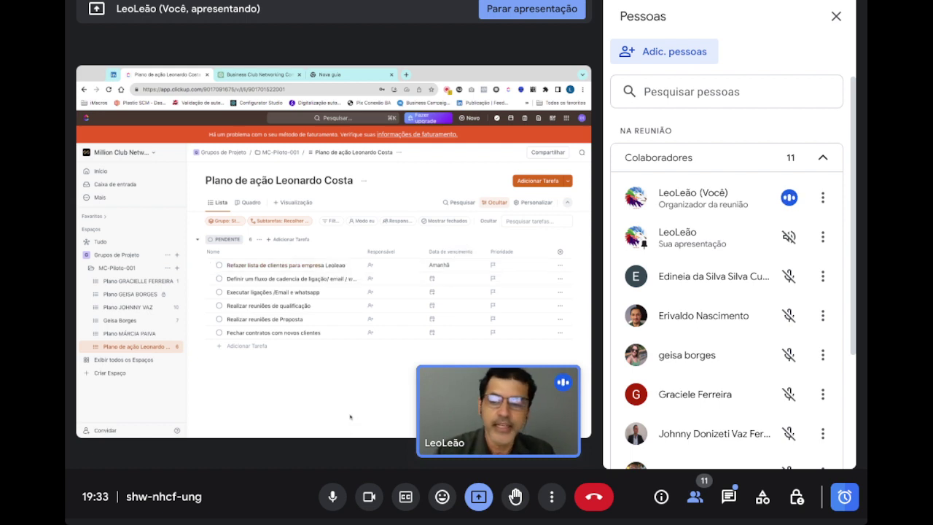
click(432, 280)
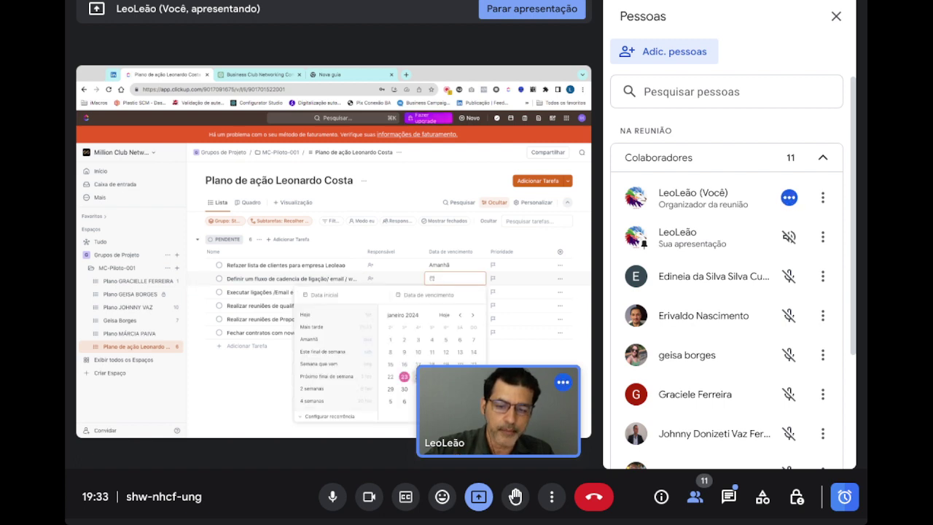
click(417, 377)
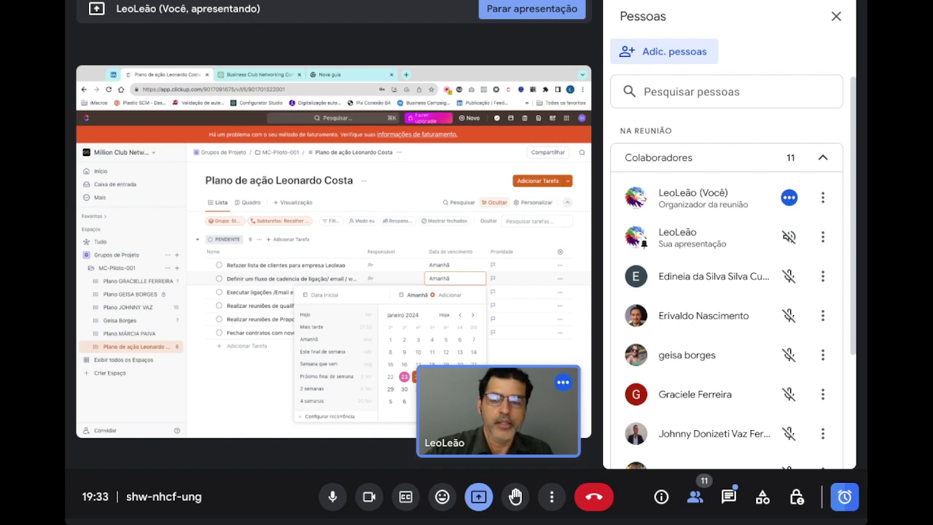
key(Escape)
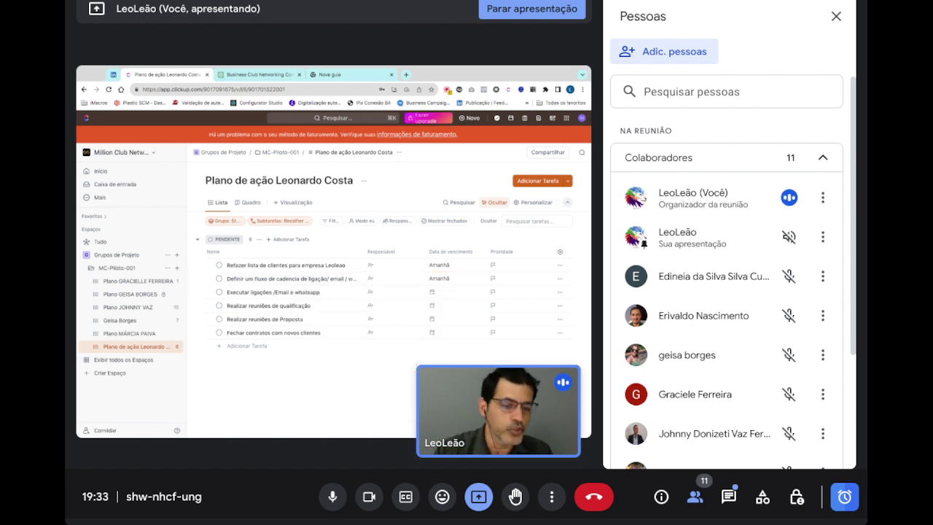
click(432, 292)
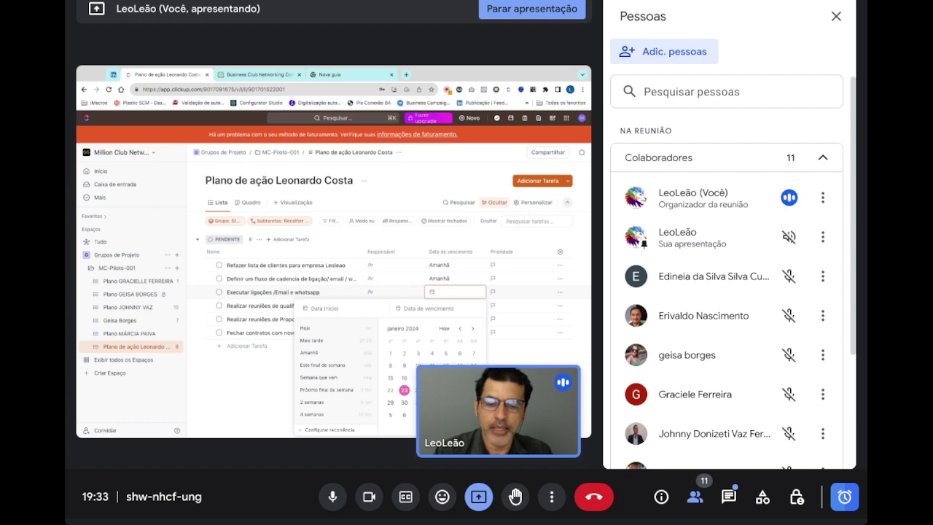
click(431, 390)
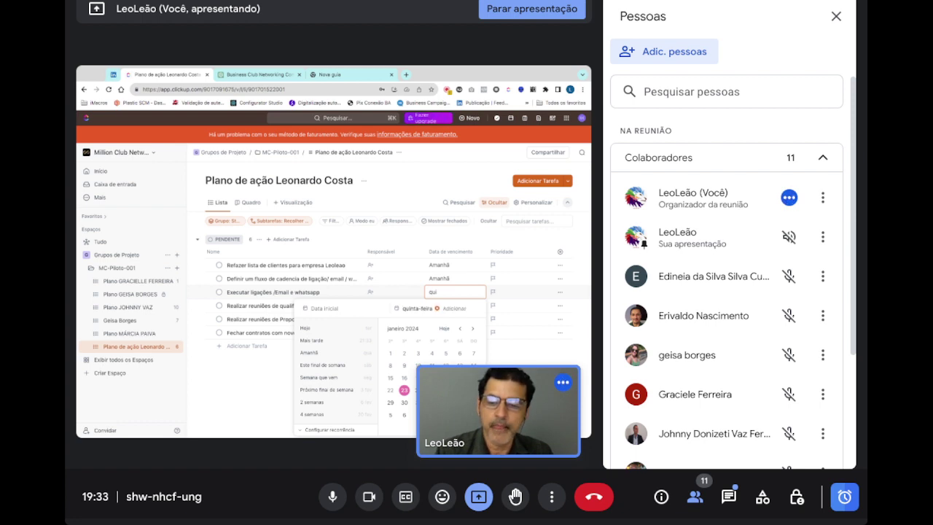
click(497, 317)
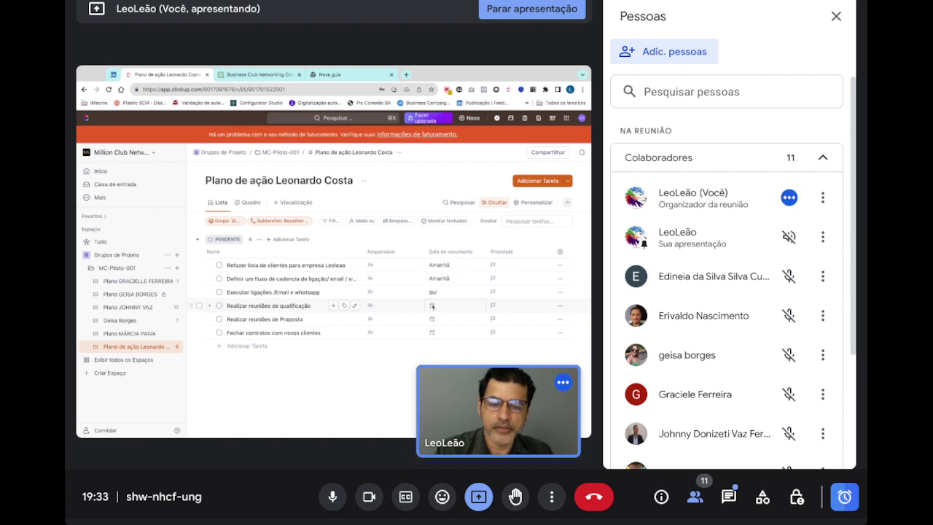
- Date the qualification meetings Friday 26 Jan, proposal meetings 30 Jan, and closing contracts 2 Feb
click(432, 306)
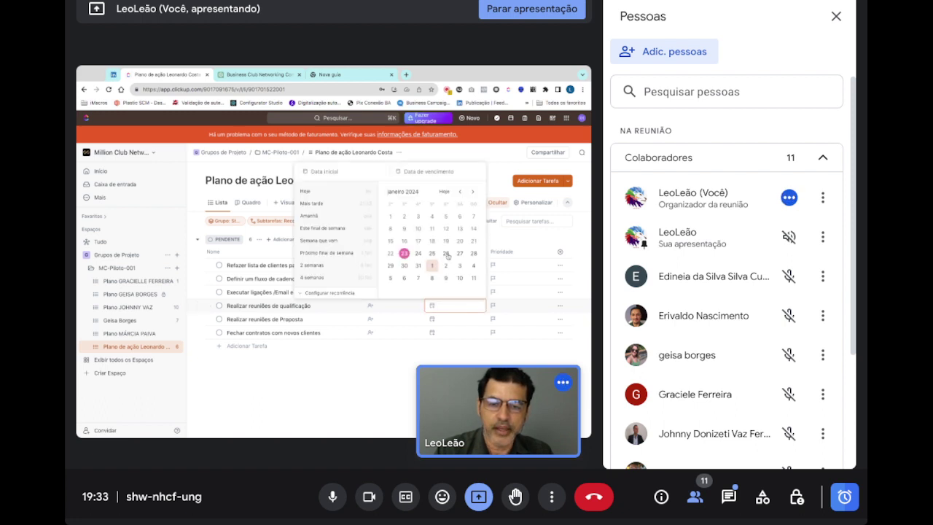
click(445, 253)
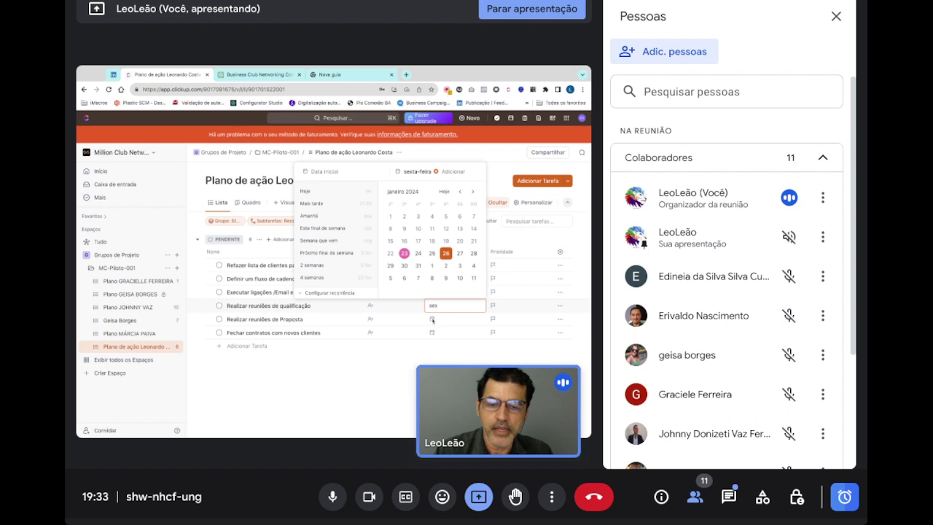
click(432, 321)
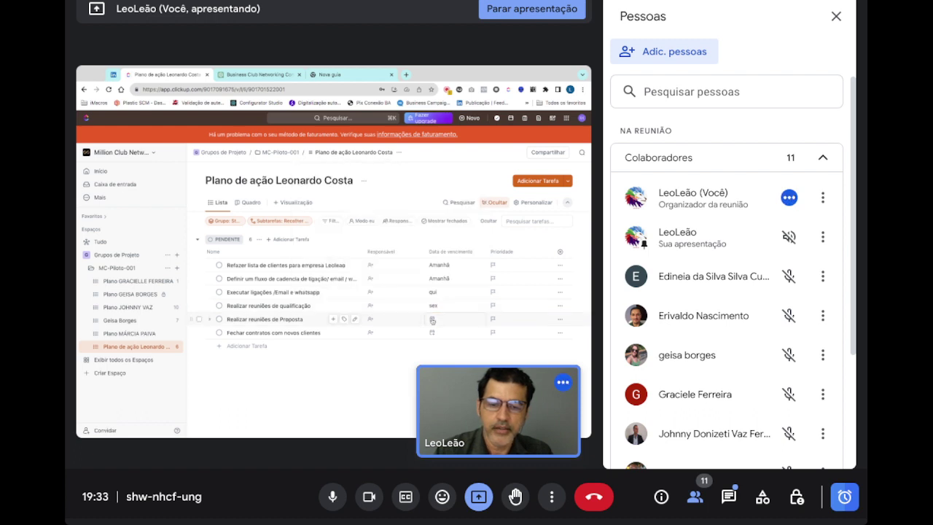
click(437, 320)
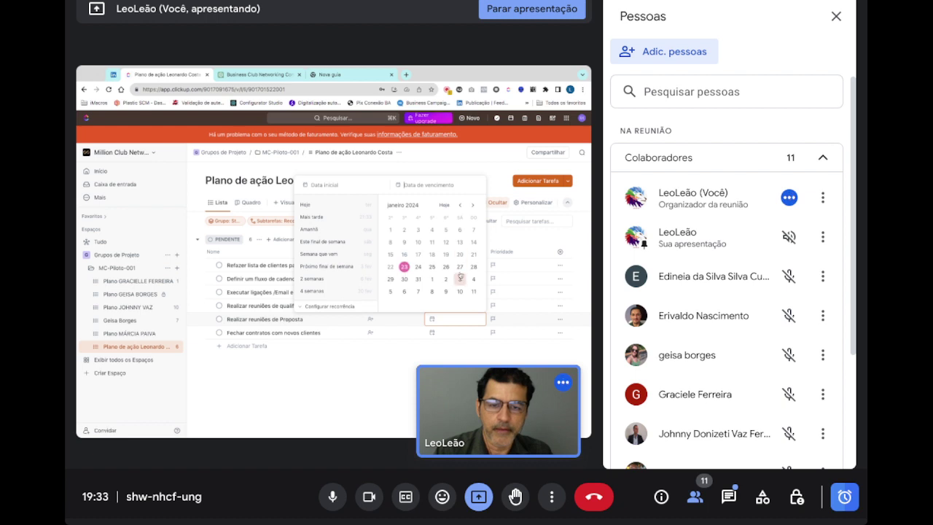
click(404, 280)
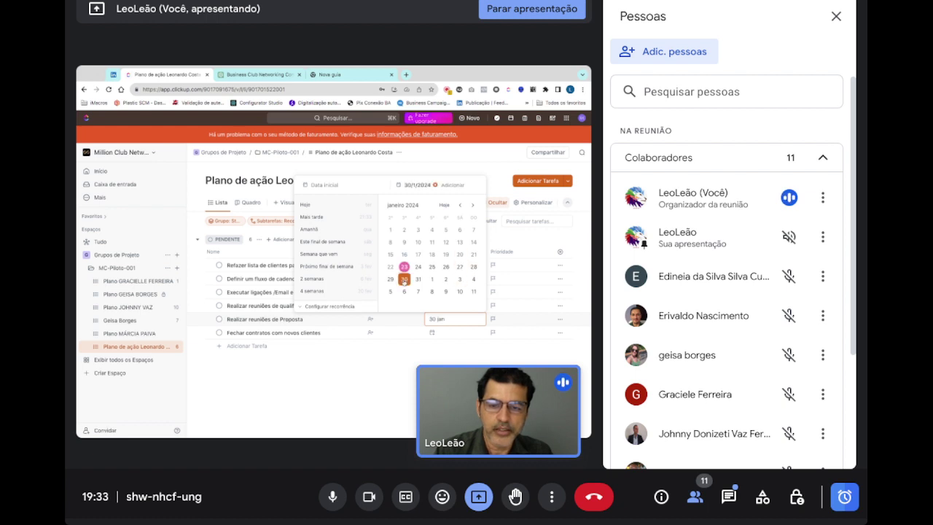
click(433, 335)
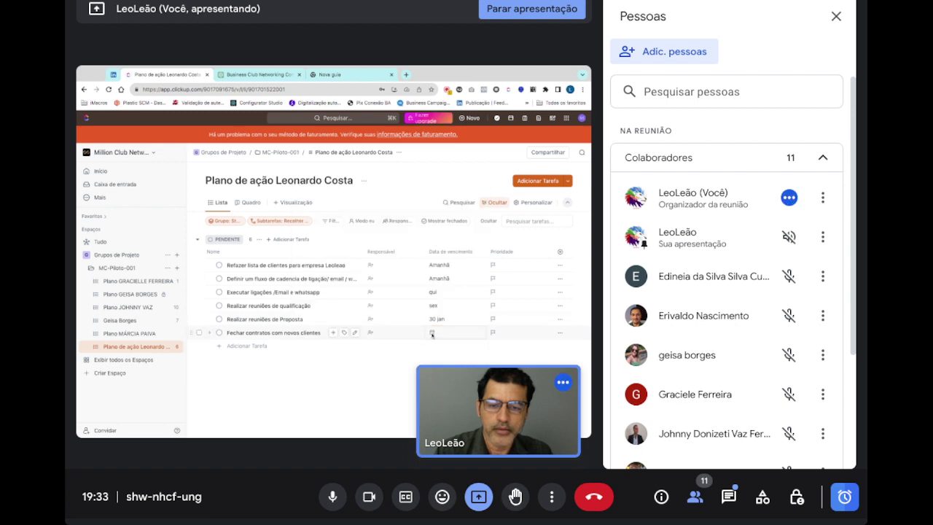
click(432, 333)
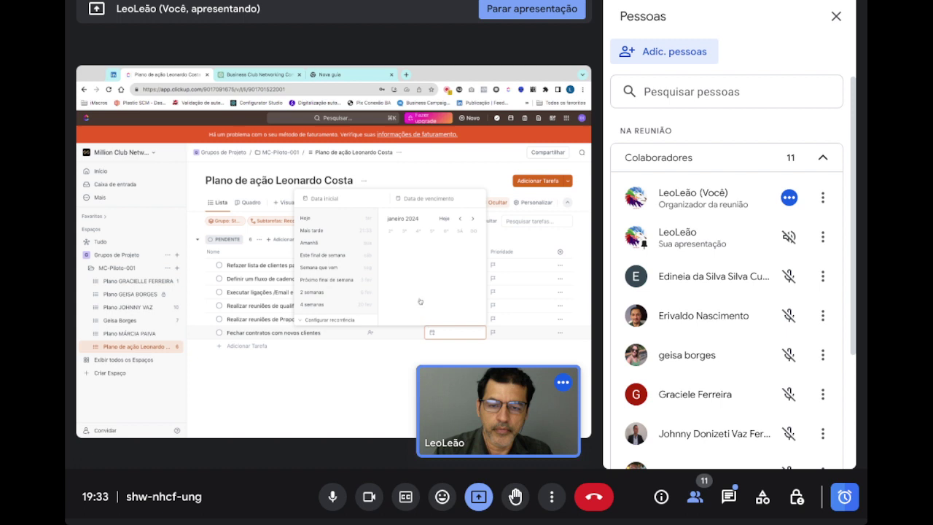
click(435, 295)
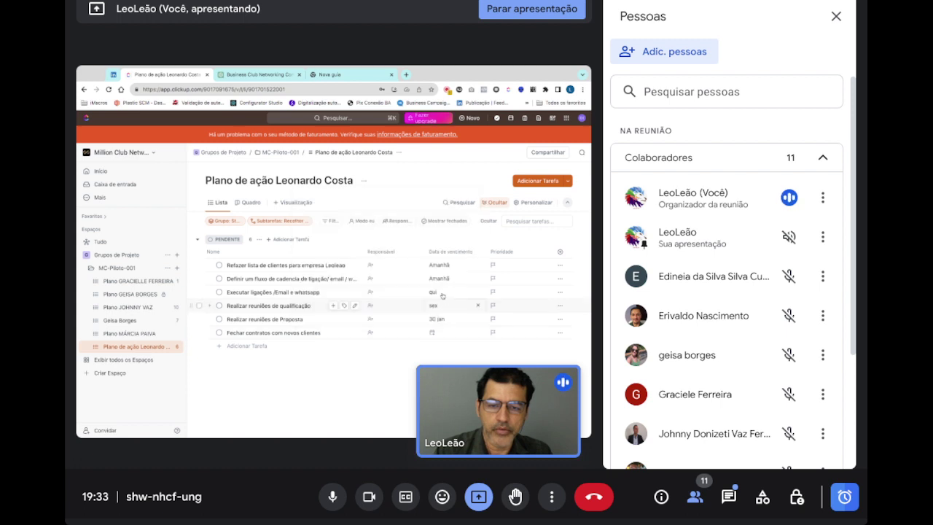
click(432, 333)
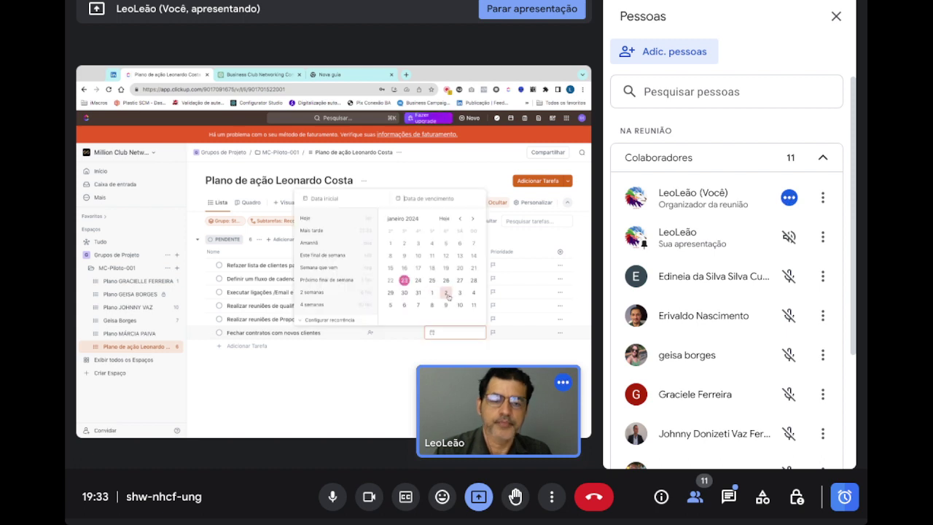
click(447, 294)
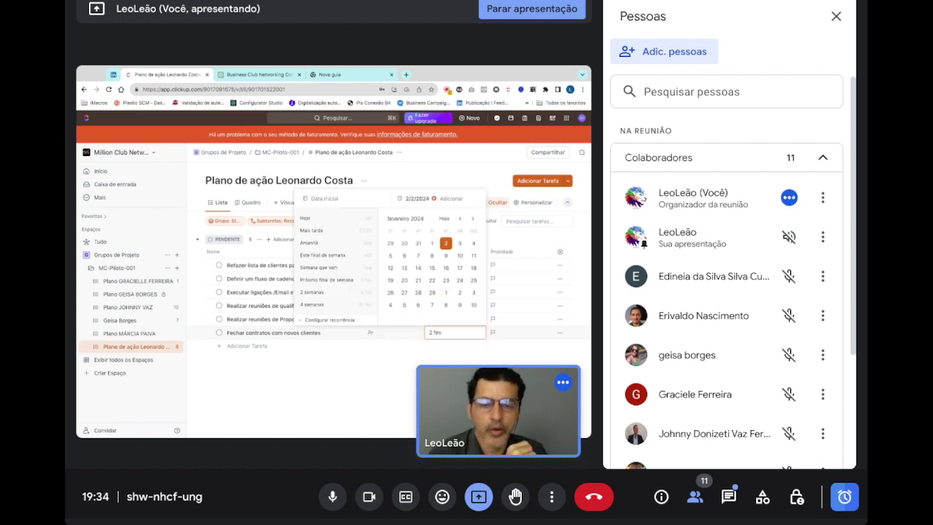
key(Escape)
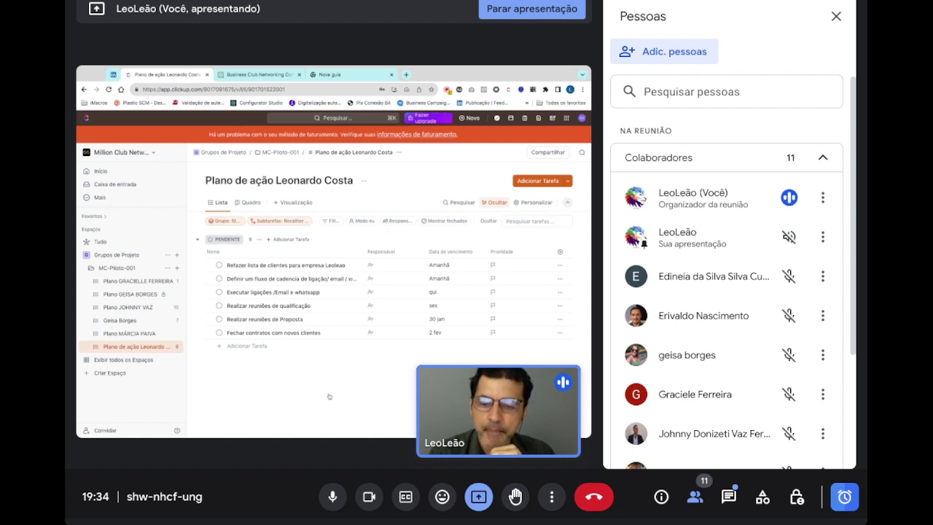
click(216, 221)
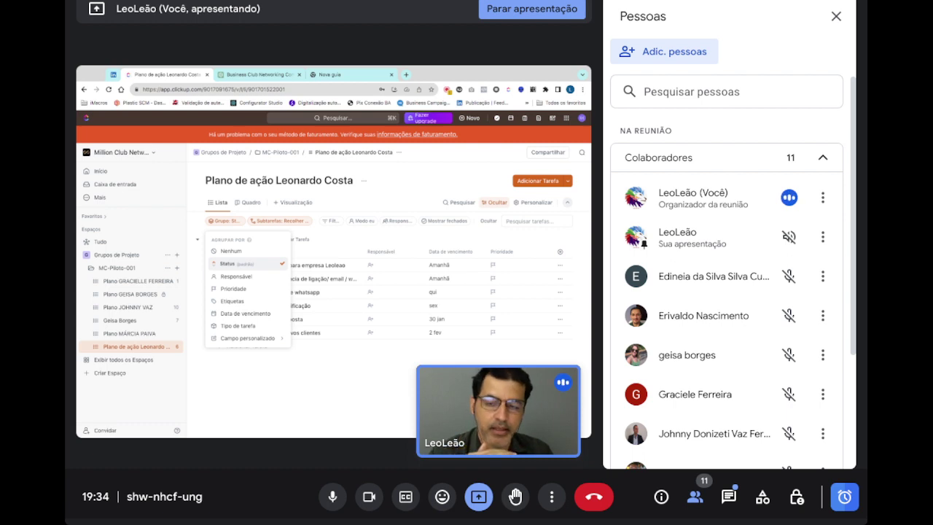
click(359, 389)
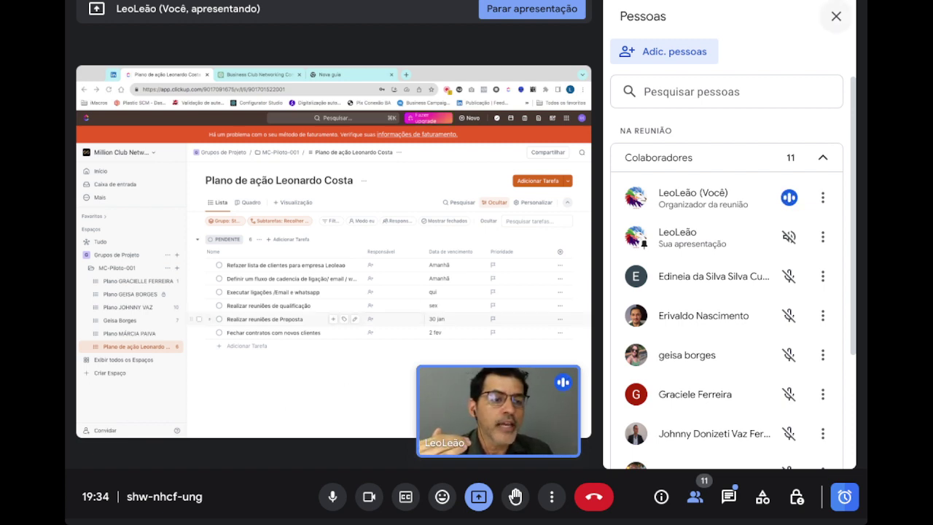
- Close the Pessoas participants panel and bring up the list's 'Grupo: Status' grouping options
click(836, 16)
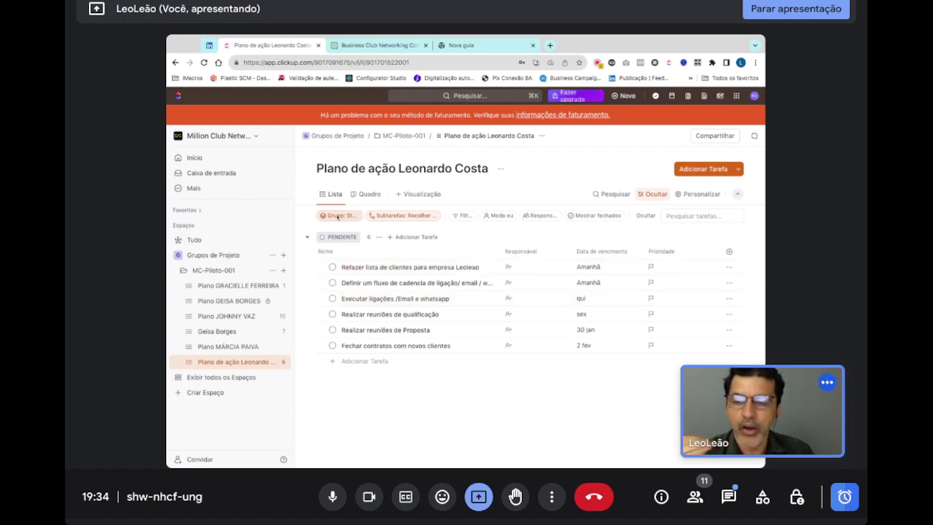
click(336, 216)
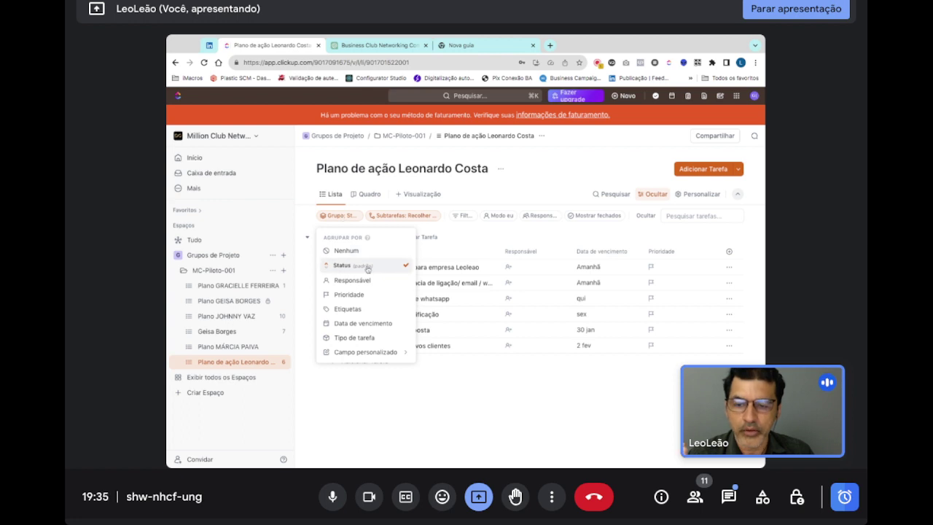
- Dismiss the 'Agrupar por' dropdown, leaving the list grouped by status
click(446, 410)
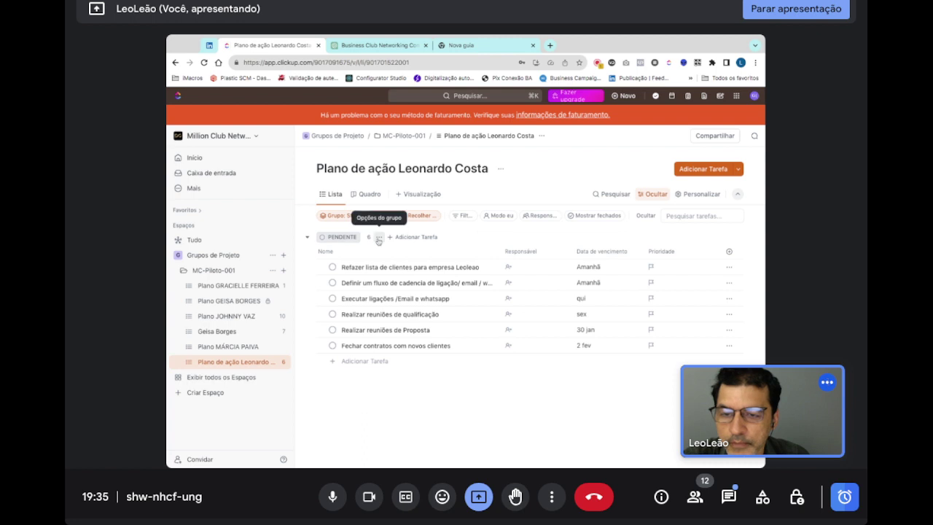
click(378, 238)
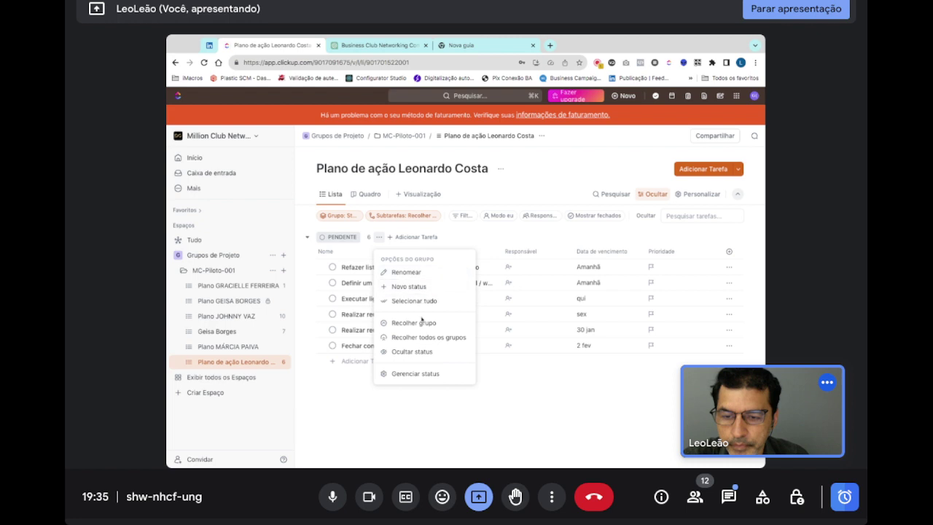
click(421, 377)
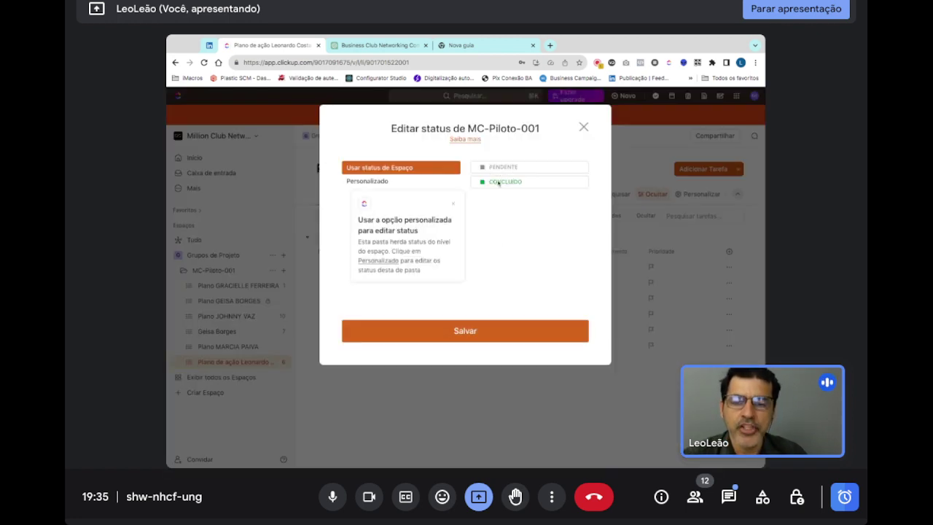
click(584, 128)
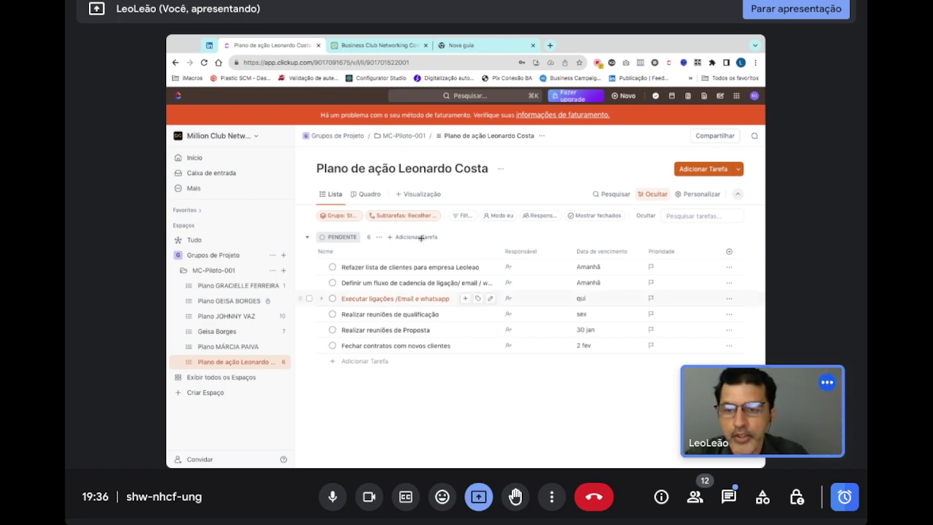
- From the PENDENTE group menu, create an orange 'EM ANDAMENTO' status for this list only
click(379, 238)
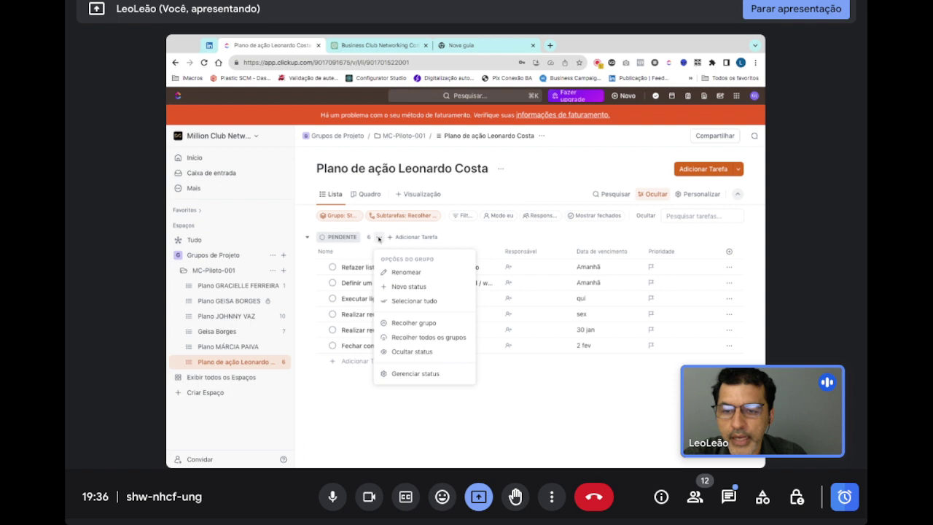
click(408, 286)
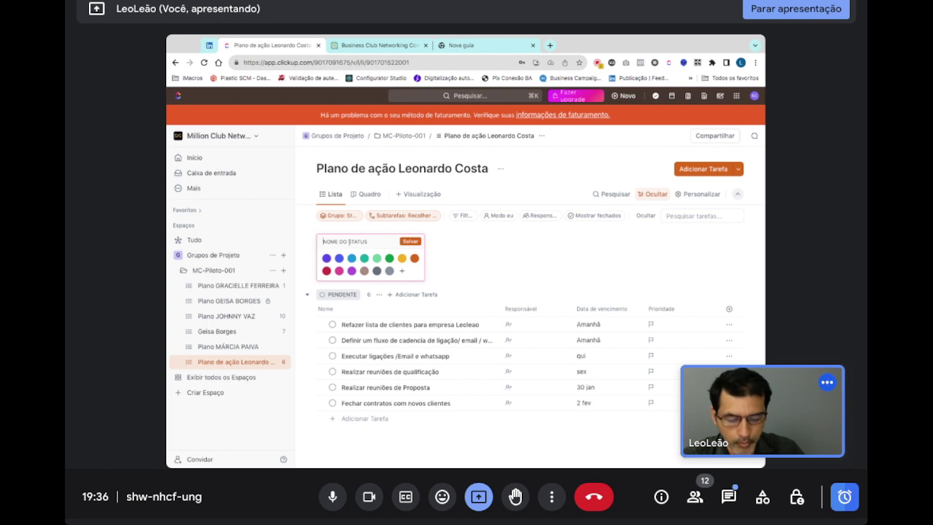
text(EM ANDAMENTO)
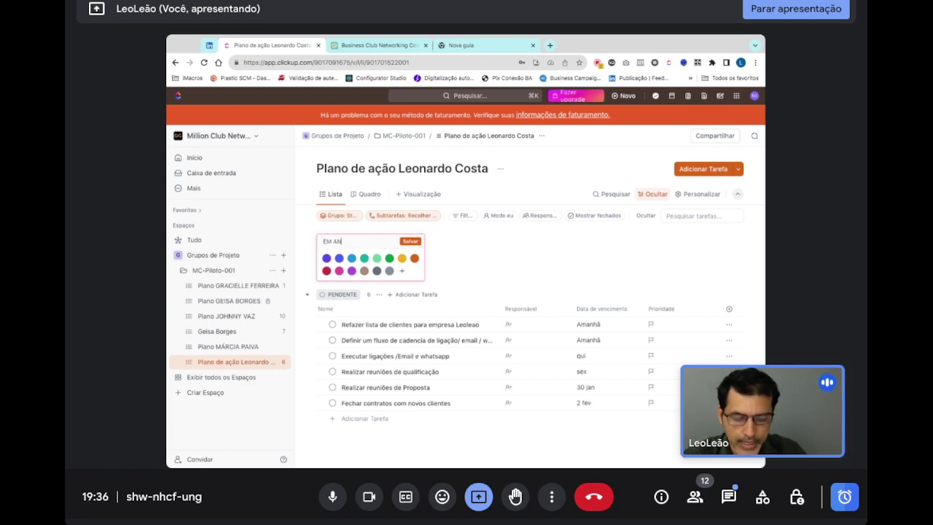
click(414, 258)
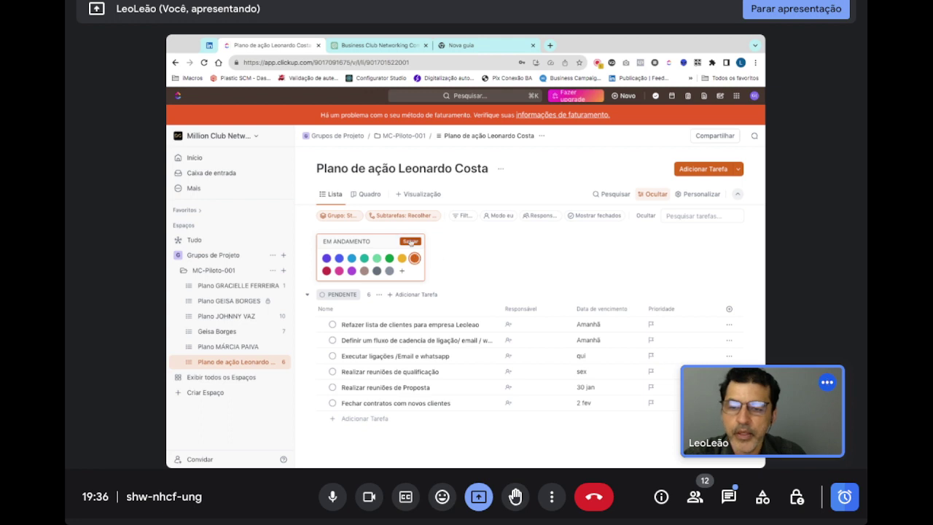
click(411, 241)
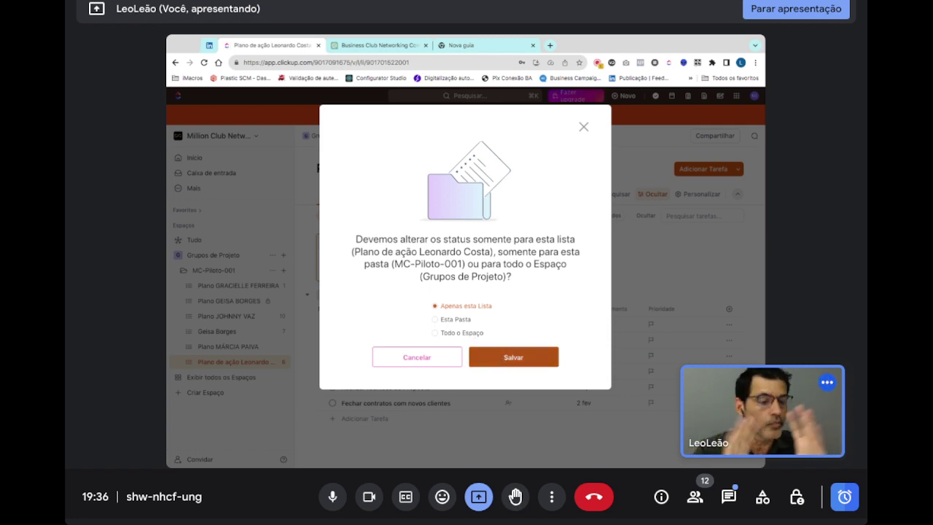
click(513, 357)
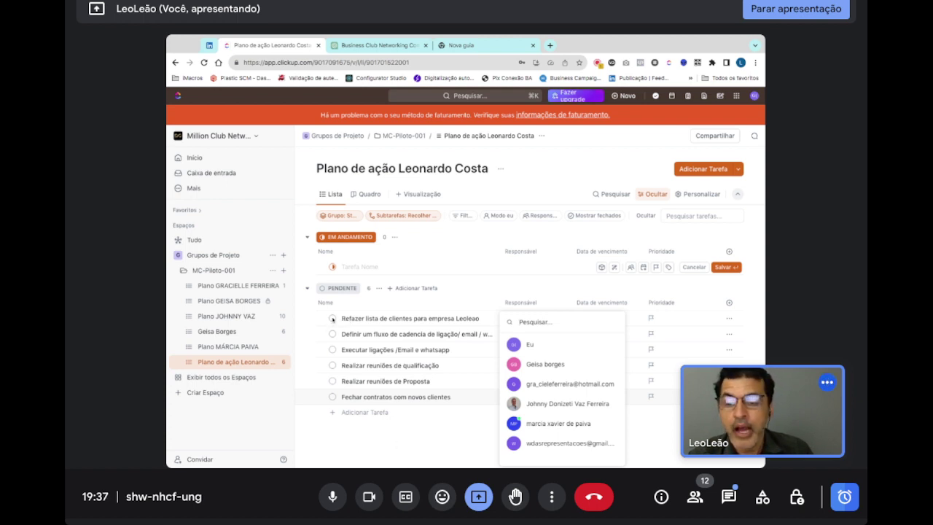
- Dismiss the assignee picker and set 'Refazer lista de clientes para empresa Leoleao' to EM ANDAMENTO
click(332, 319)
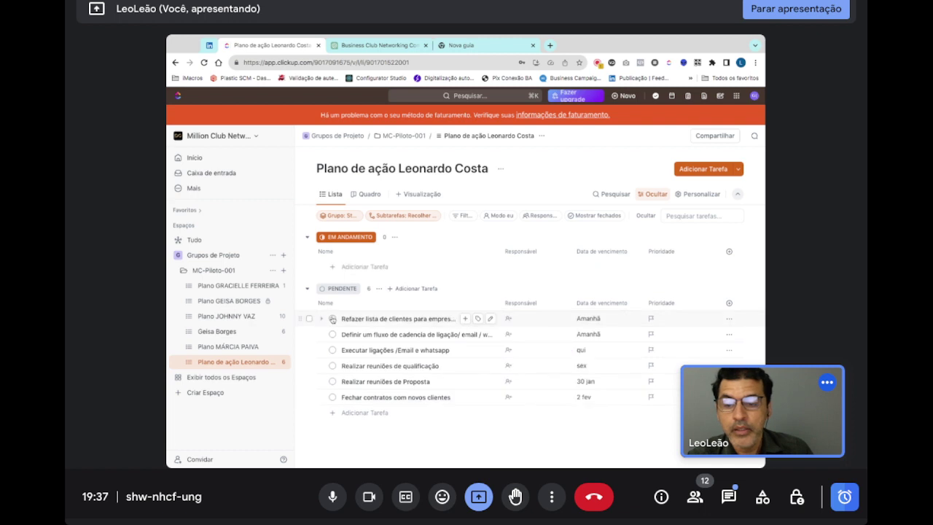
click(333, 318)
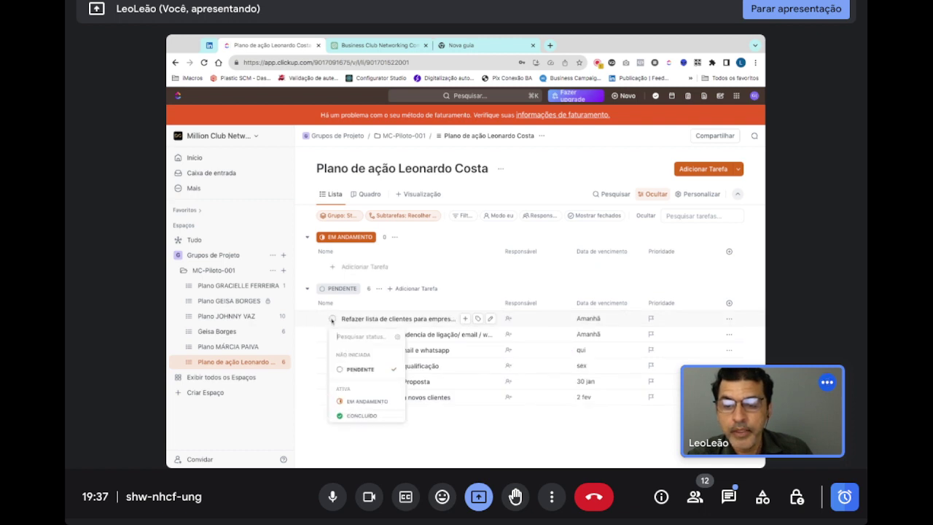
click(367, 401)
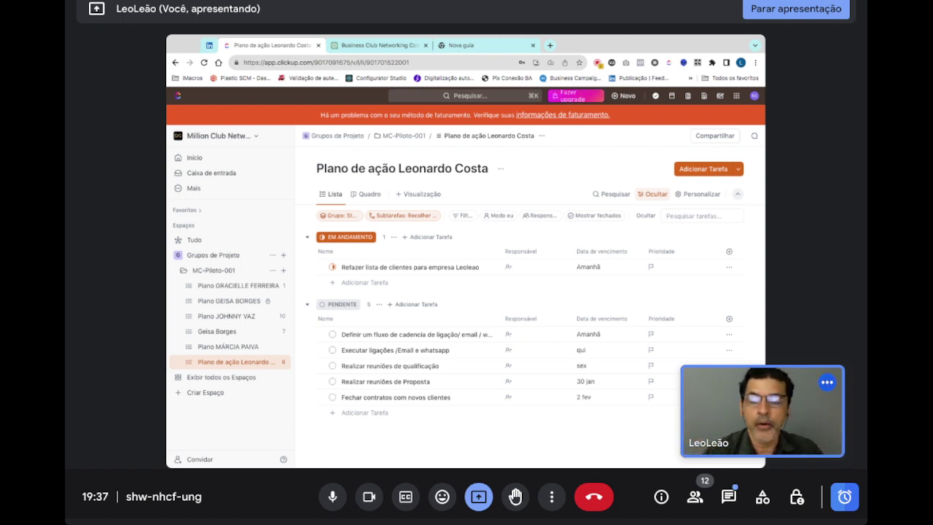
click(348, 218)
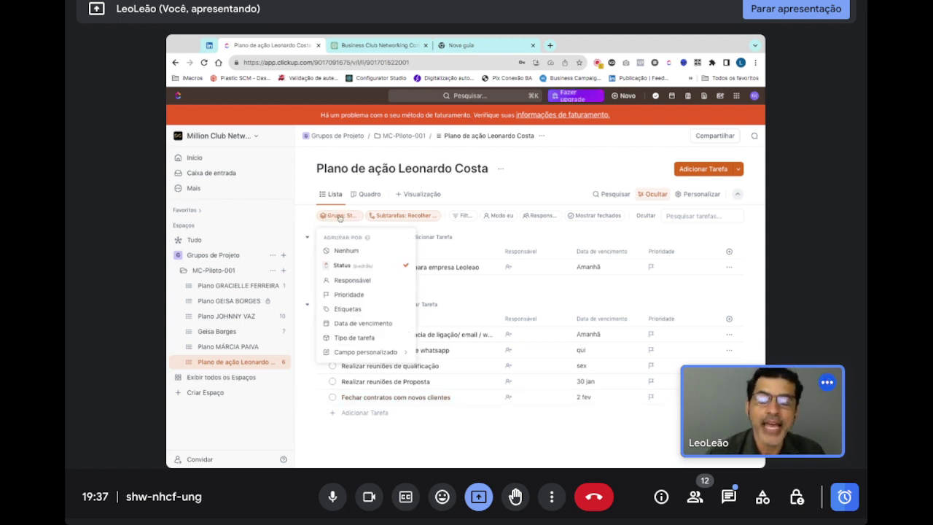
click(339, 218)
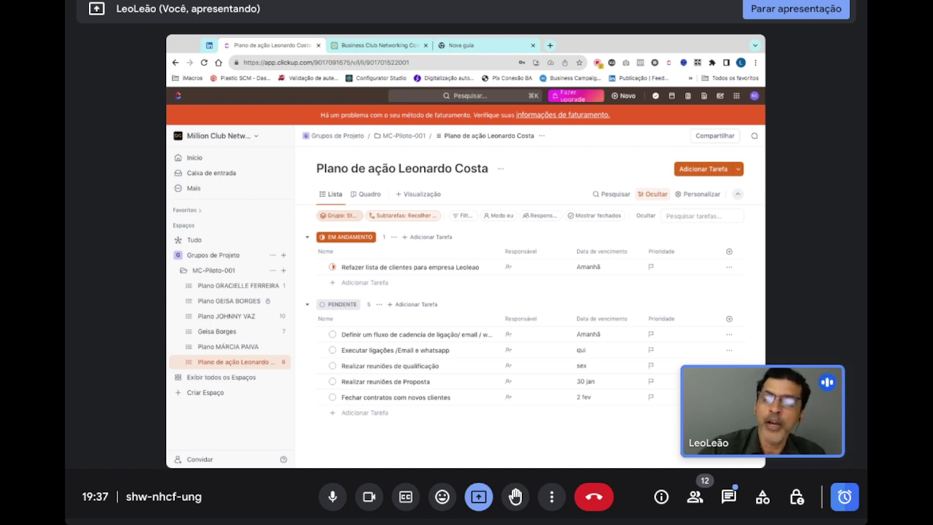
click(340, 215)
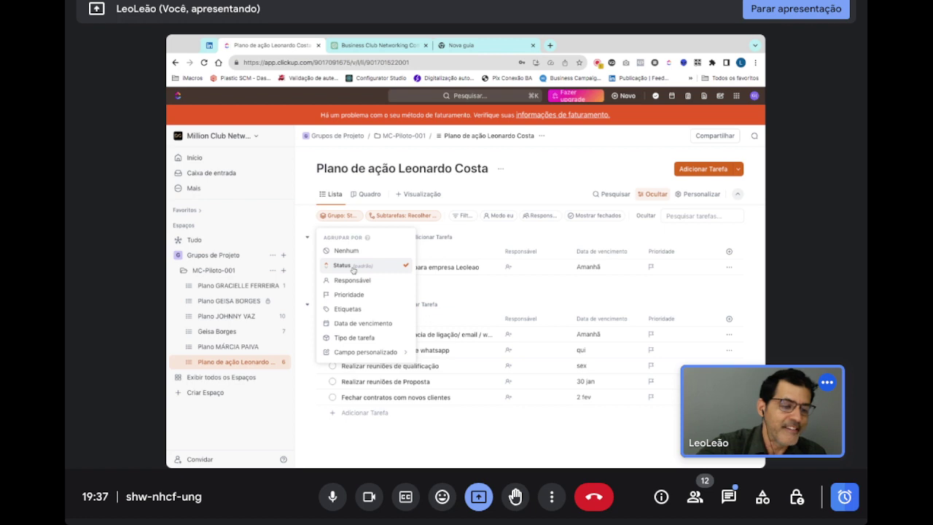
click(489, 435)
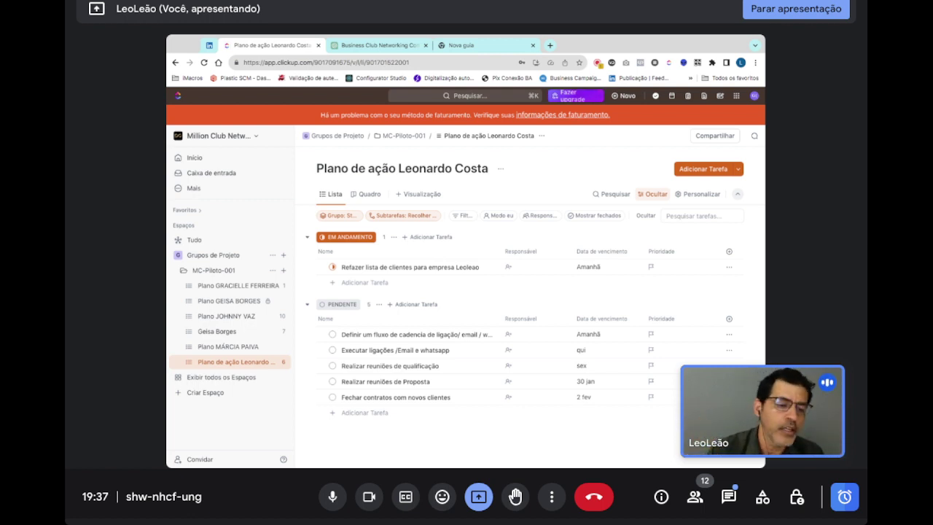
click(343, 216)
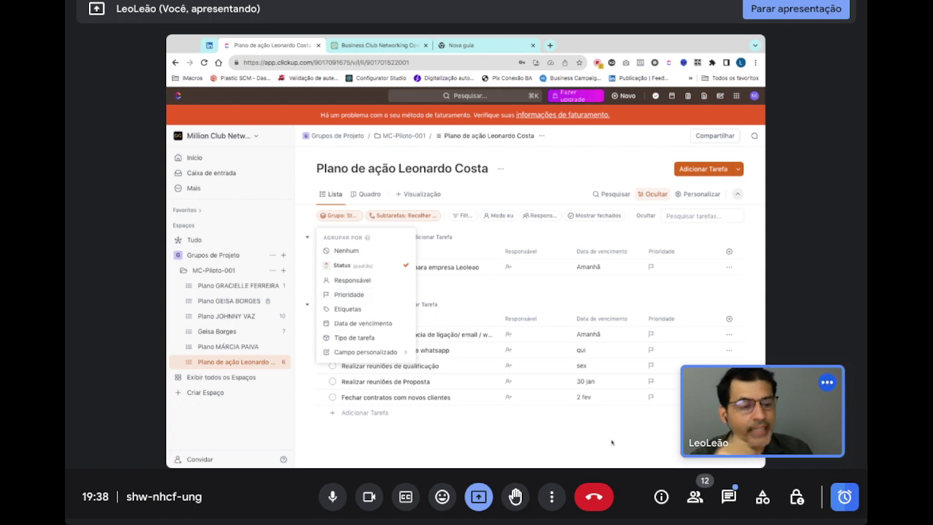
click(611, 442)
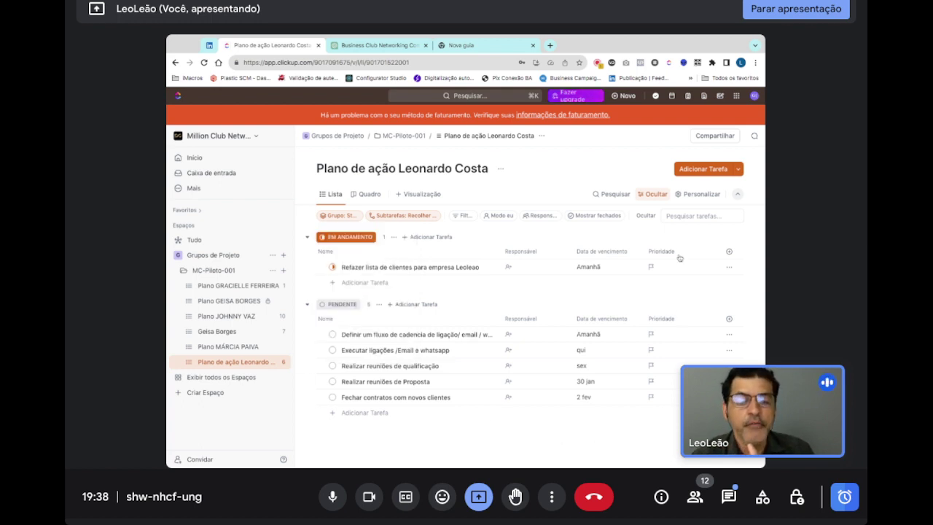
- Flag the call-cadence task Urgente and 'Realizar reuniões de Proposta' Normal priority
click(652, 335)
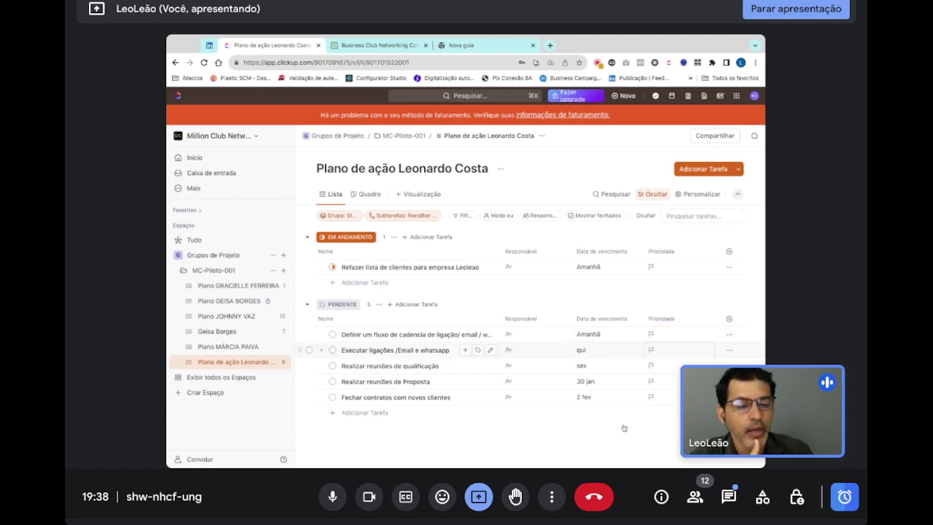
click(651, 382)
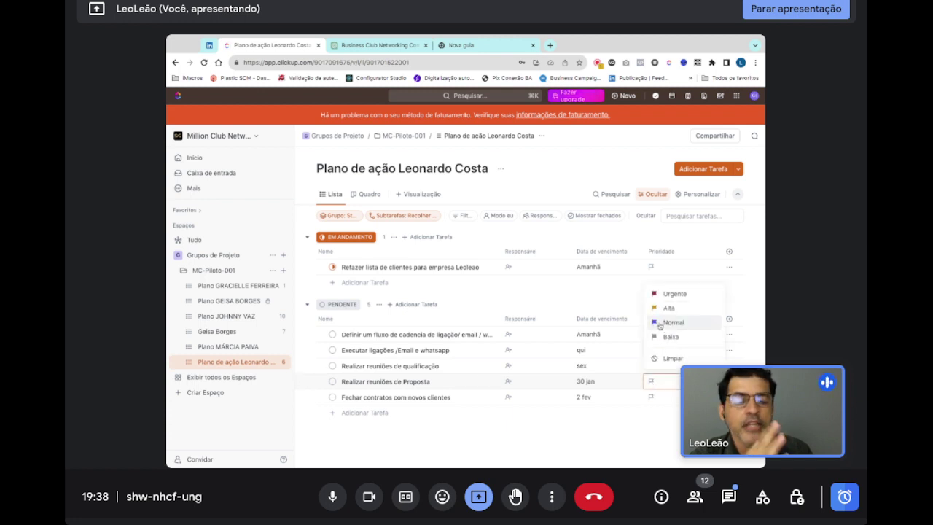
click(659, 325)
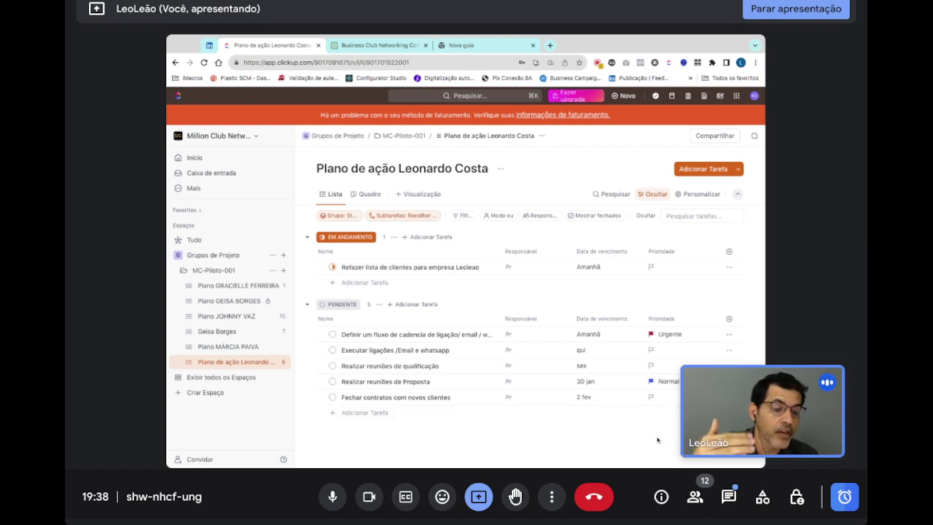
click(347, 219)
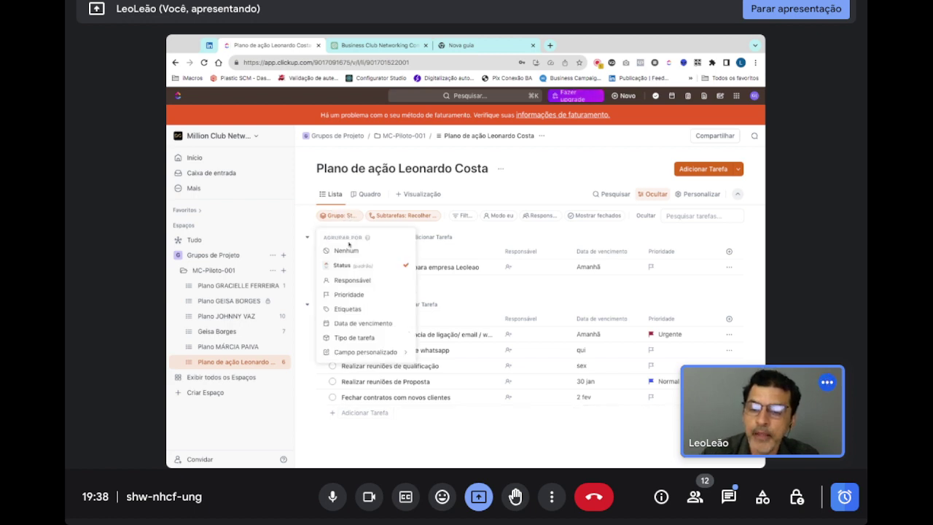
- Group the tasks by Prioridade and turn on automatic view saving
click(348, 295)
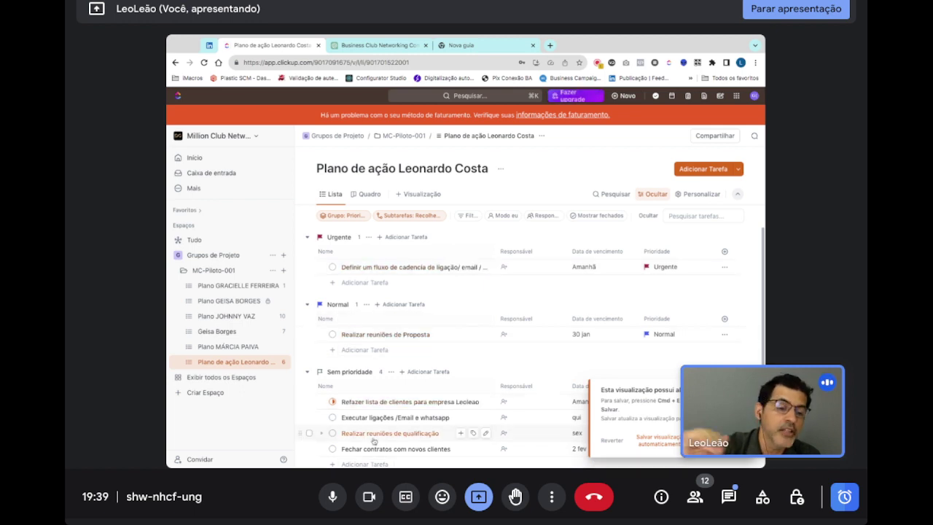
scroll(382, 408, down, 1)
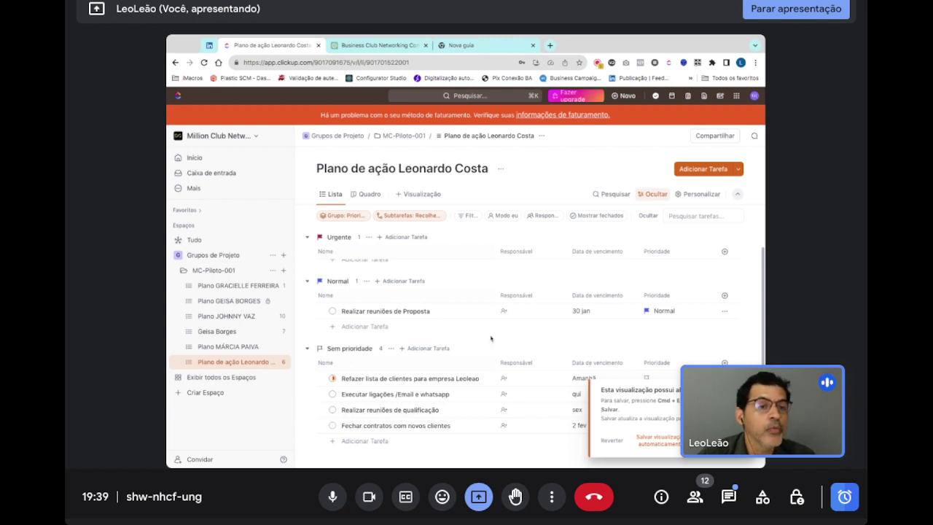
click(667, 441)
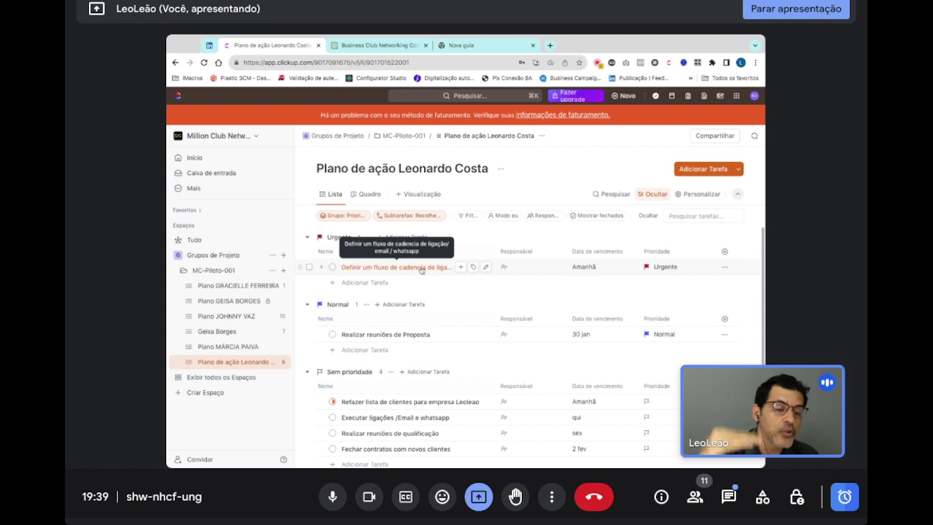
- Open the Filtros panel, browse the filter fields without choosing one, and close it
click(467, 216)
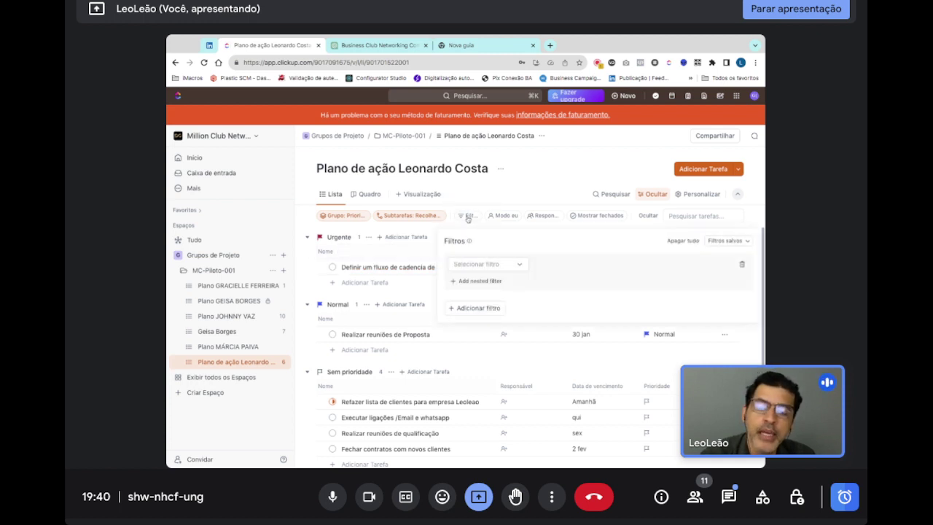
click(544, 246)
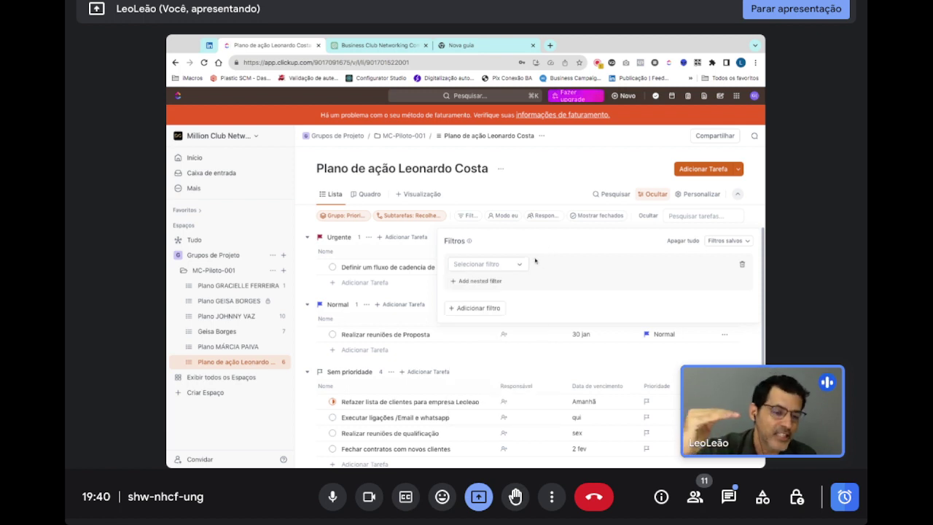
click(520, 264)
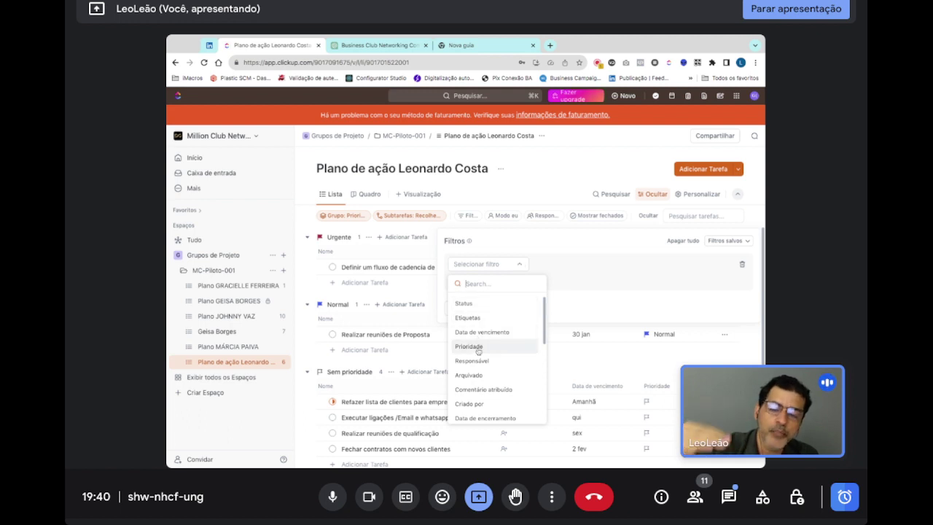
click(512, 247)
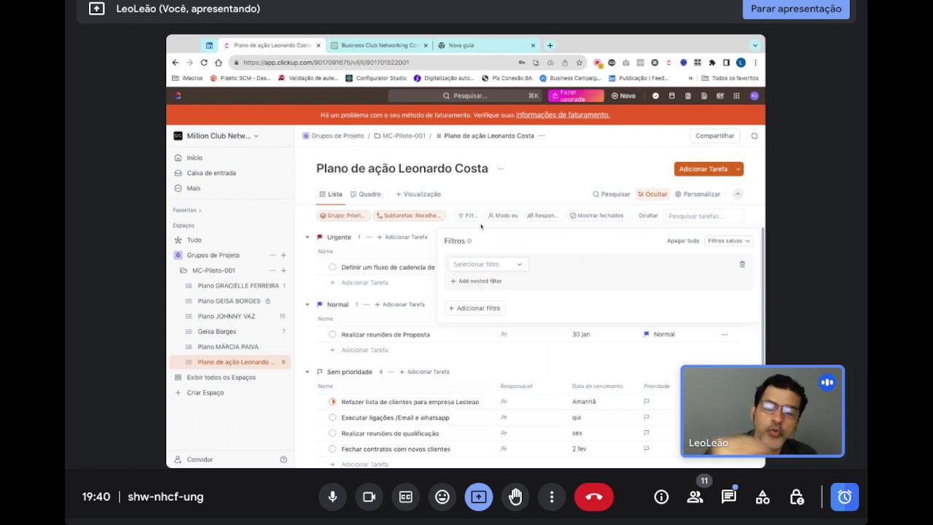
click(500, 172)
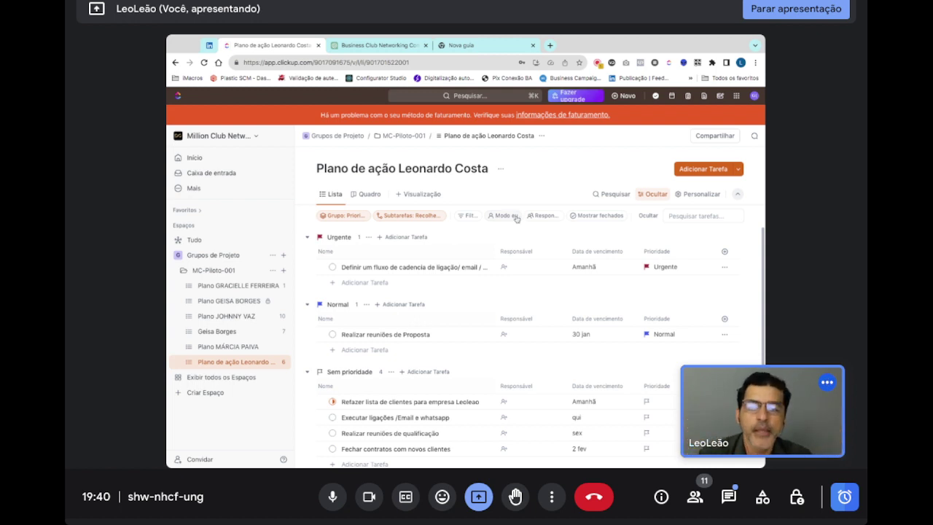
- Open the Responsáveis assignee filter, which lists only 'Não atribuído'
click(543, 216)
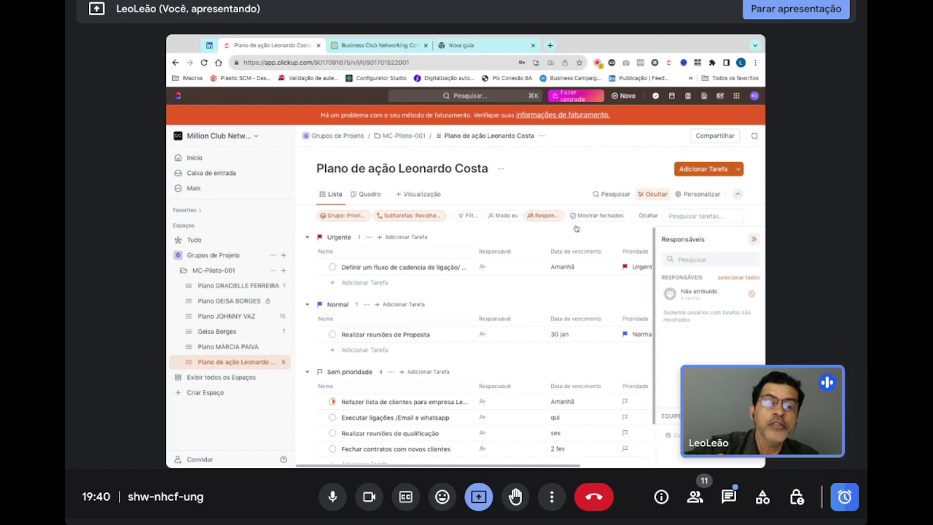
- Close the Responsáveis panel so the six priority-grouped tasks span the full width
click(598, 221)
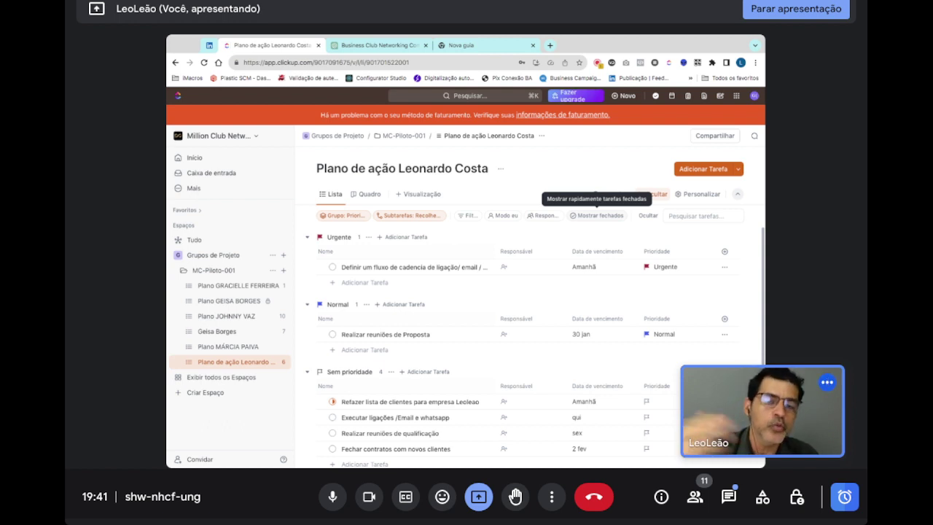
- Leave the task search unused and hide the filter and grouping bar with Ocultar
click(685, 215)
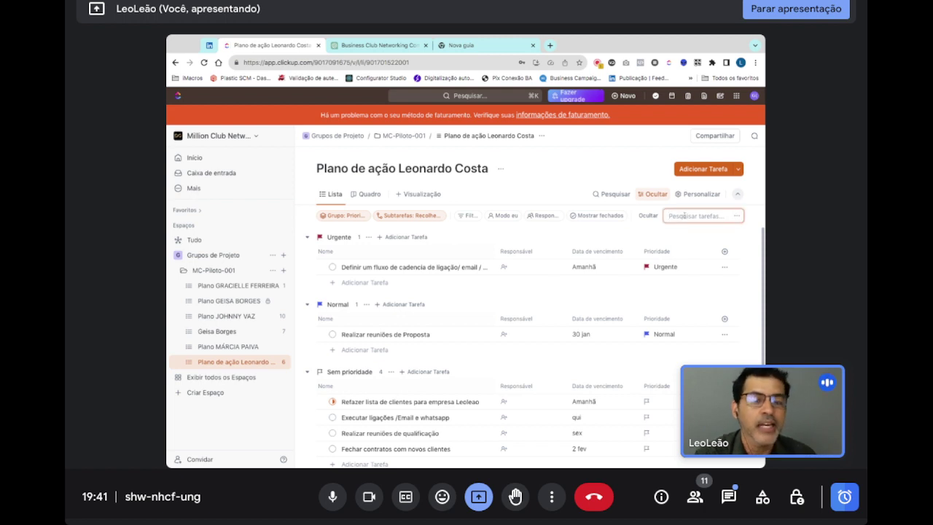
click(706, 243)
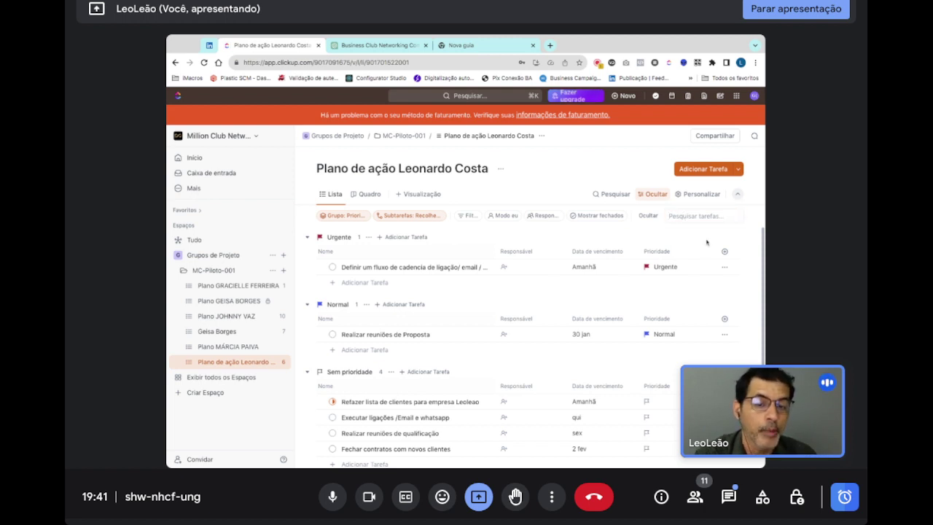
click(647, 216)
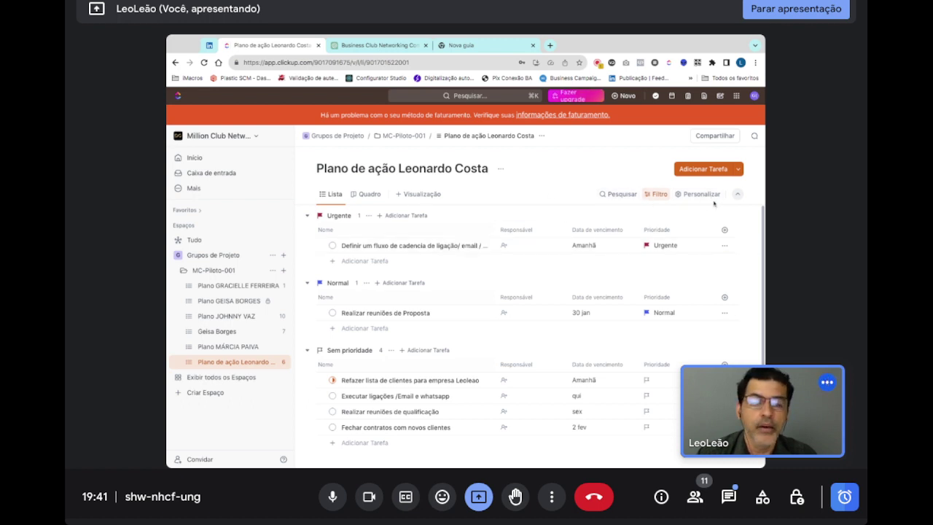
- Collapse and restore the list's title header, then open the Personalizar Lista panel
click(738, 195)
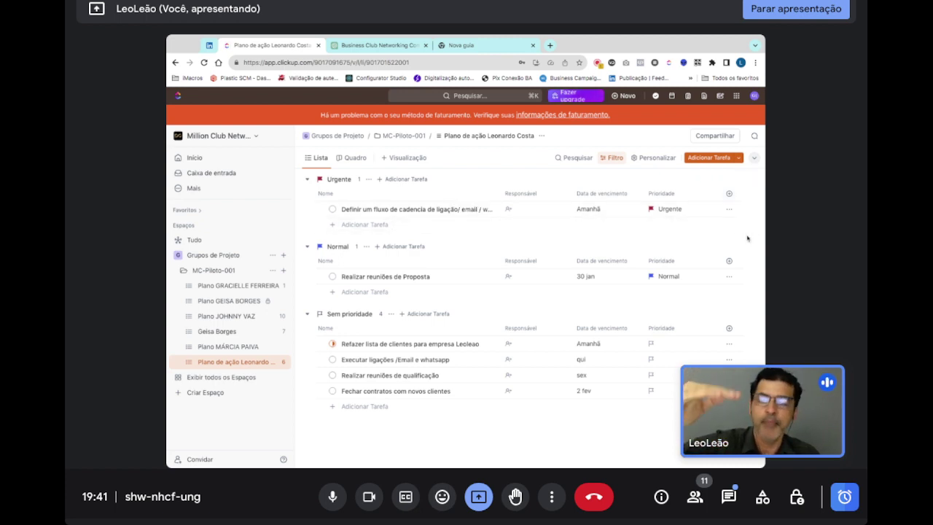
click(755, 157)
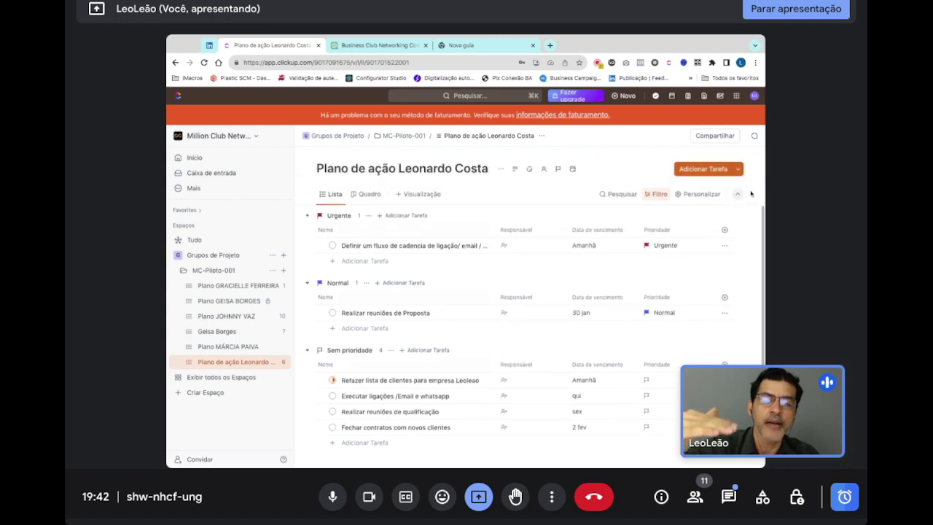
click(699, 196)
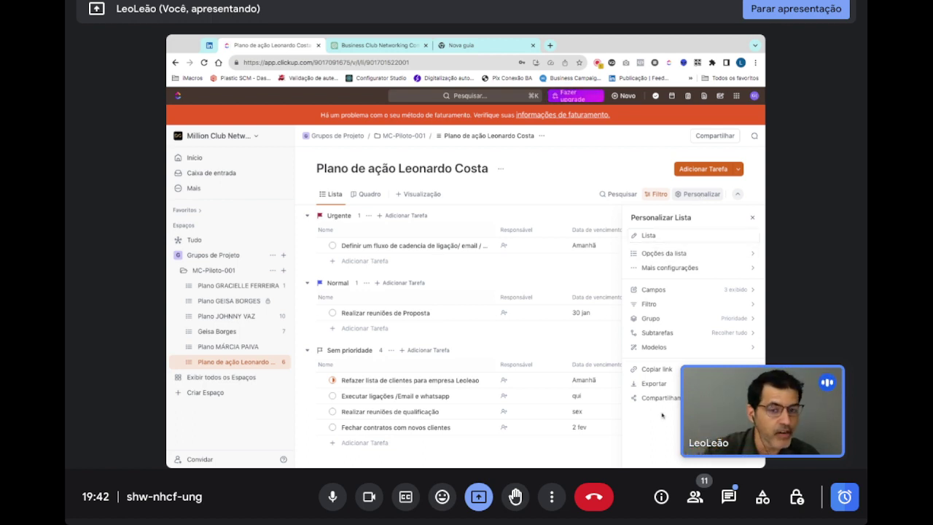
- Review the Opções da lista and Mais configurações sections of Personalizar Lista
click(672, 253)
mouse_move(679, 254)
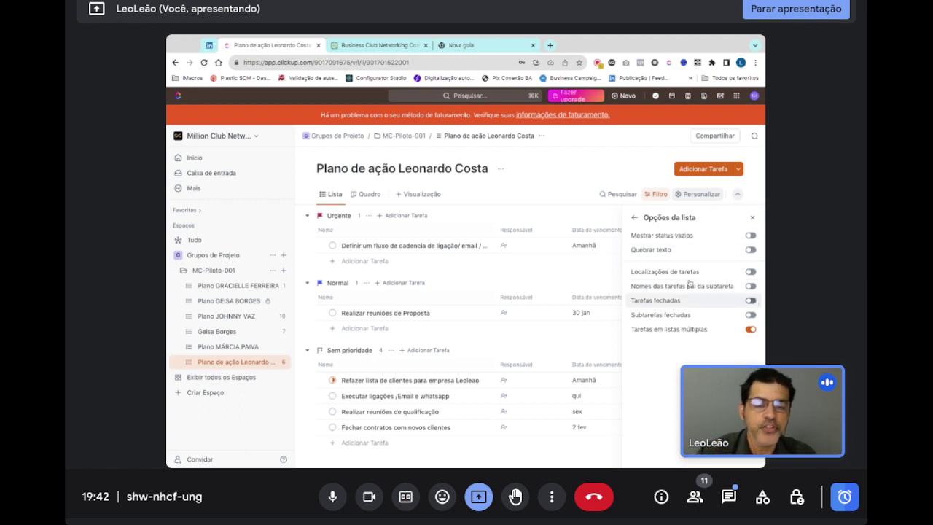
click(635, 219)
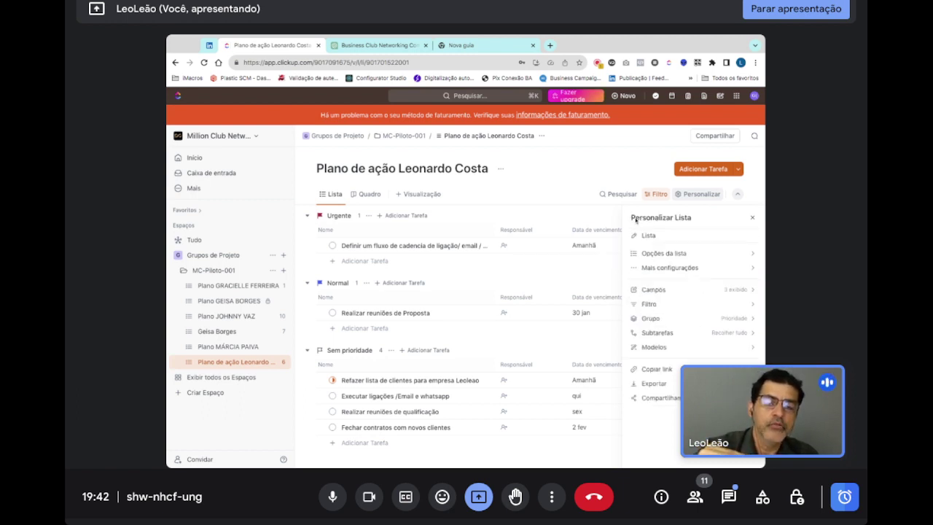
click(723, 270)
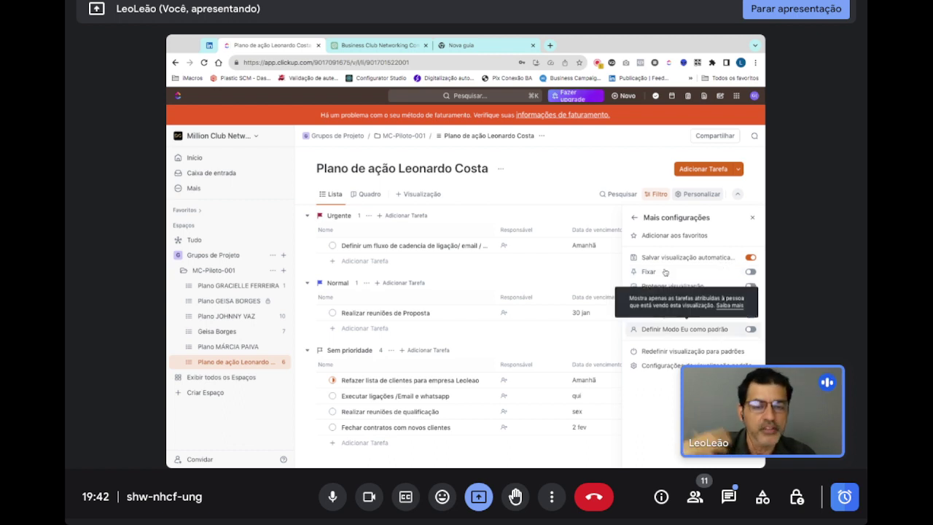
click(634, 217)
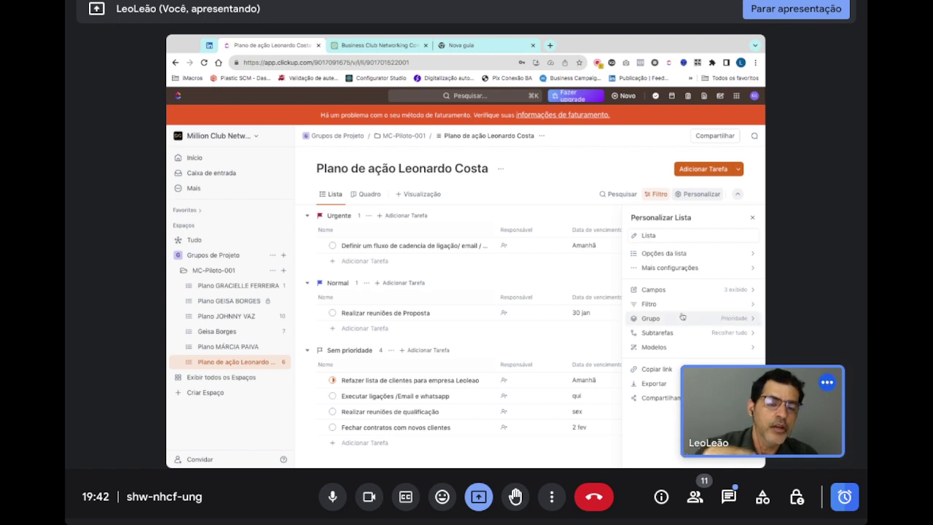
- Check the Grupo and Exportar options, then close the customization panel without changes
click(745, 319)
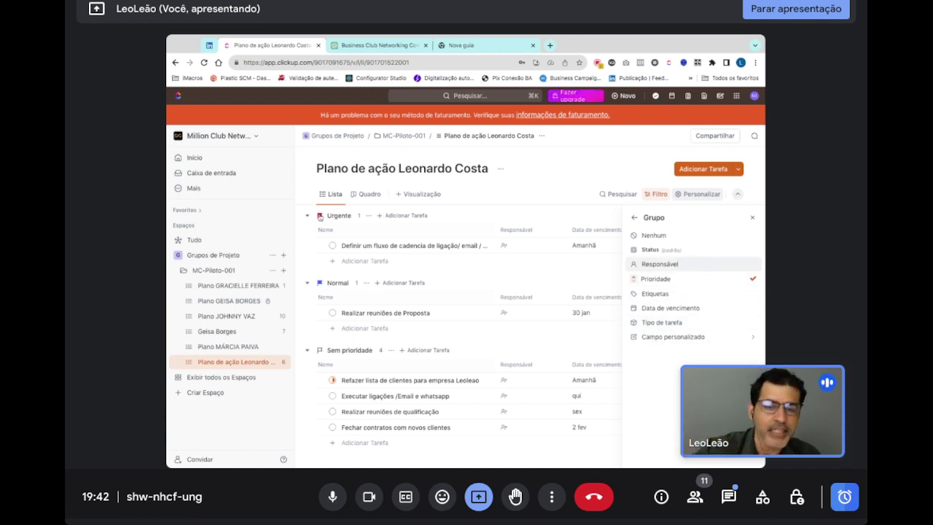
click(633, 217)
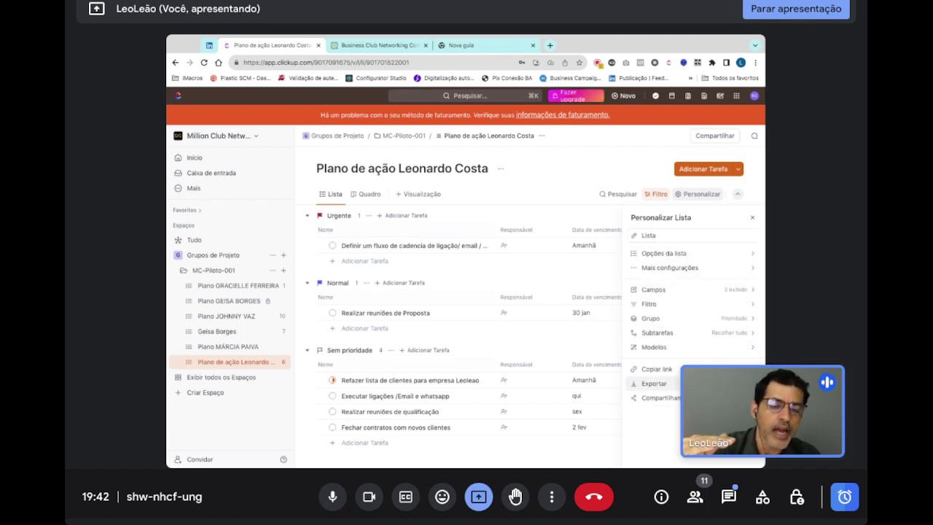
click(654, 383)
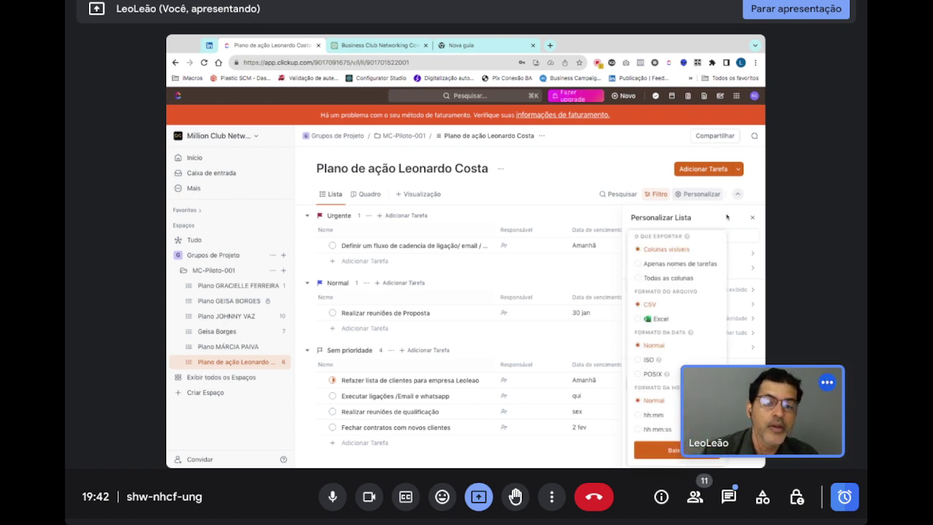
click(752, 219)
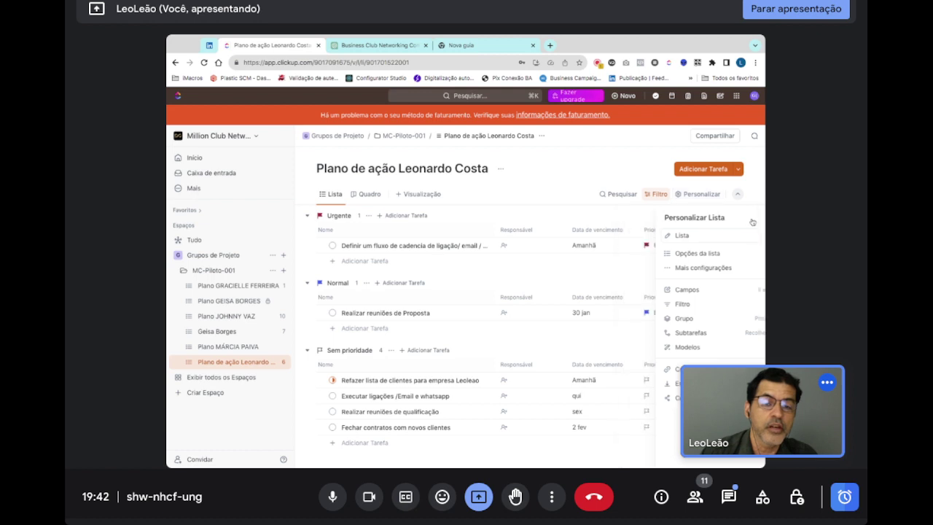
click(694, 194)
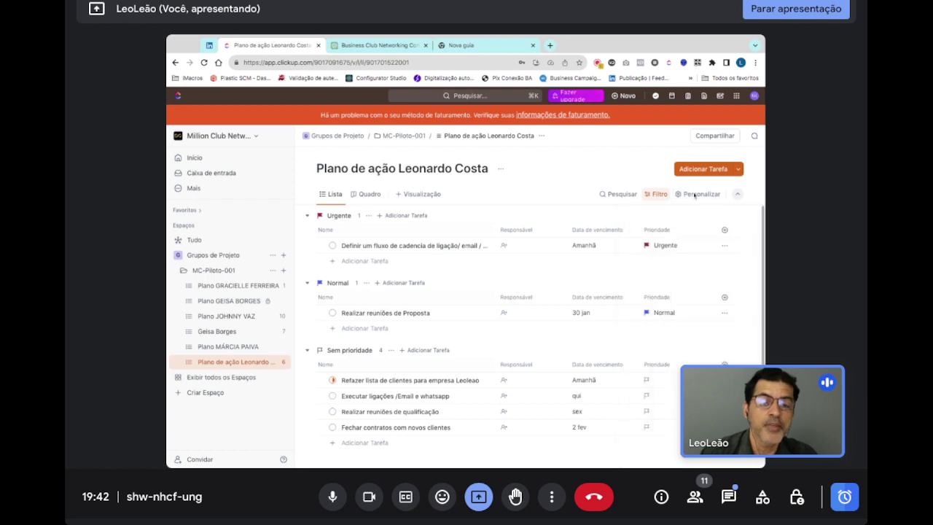
- Show and hide the Filtro bar again, then open the in-call chat messages
click(653, 199)
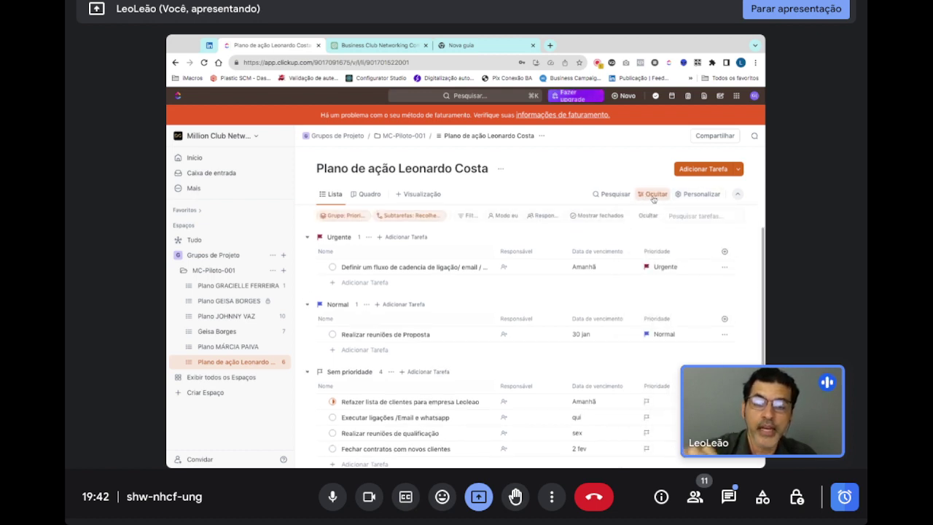
click(653, 199)
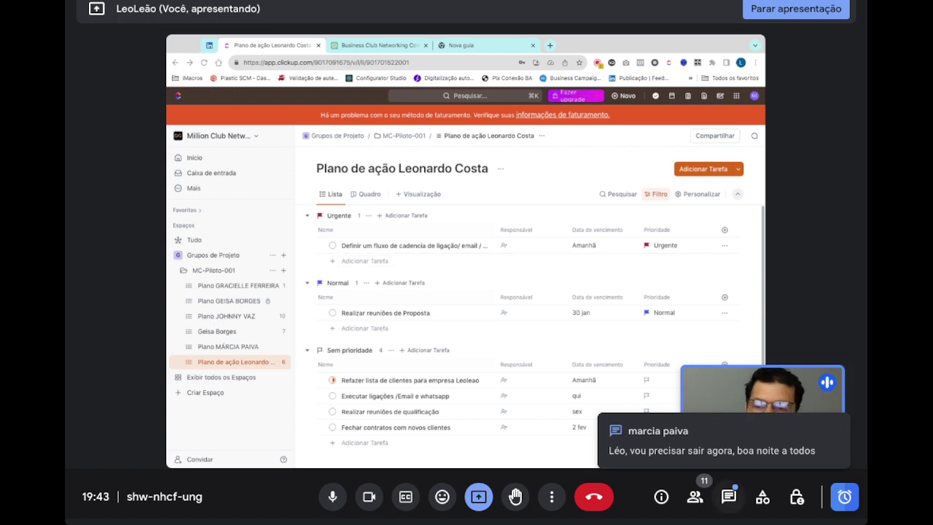
click(728, 497)
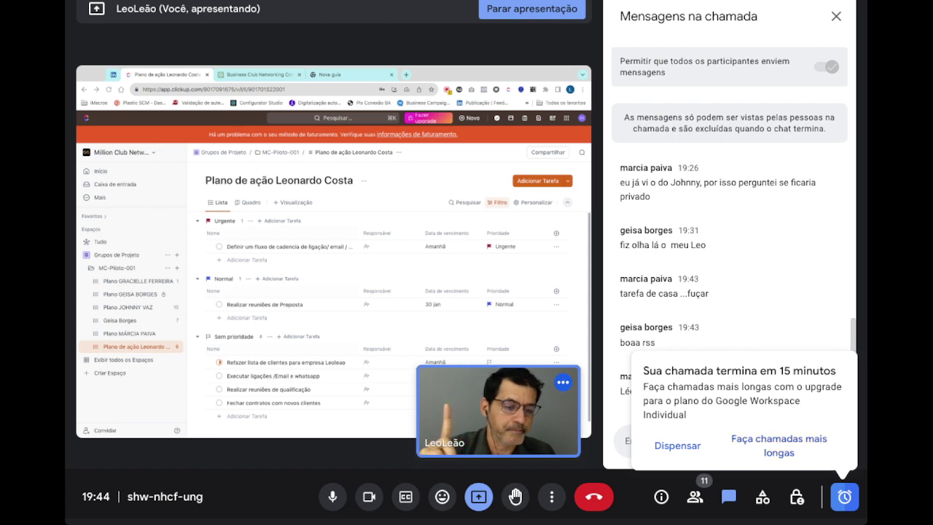
- Dismiss the 'Sua chamada termina em 15 minutos' notice
click(678, 445)
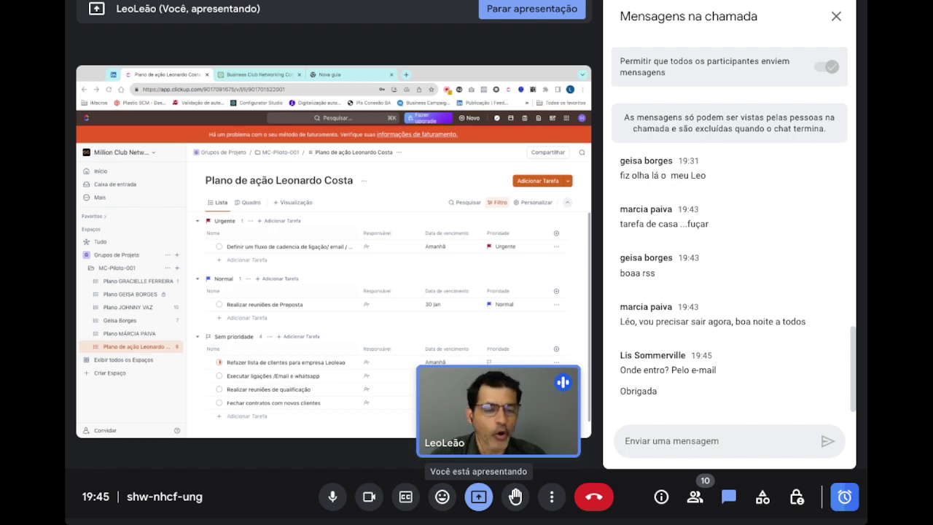
- Stop presenting the ClickUp screen with Parar apresentação
click(478, 496)
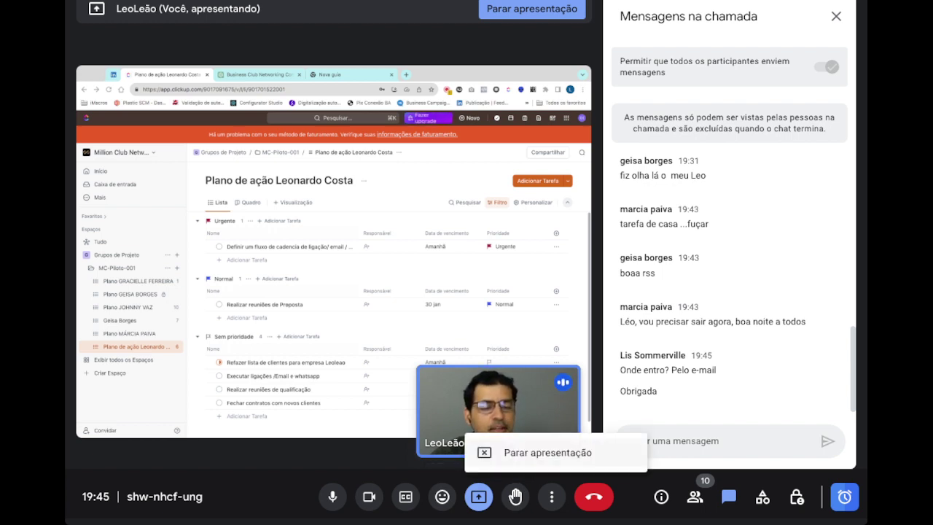
click(547, 452)
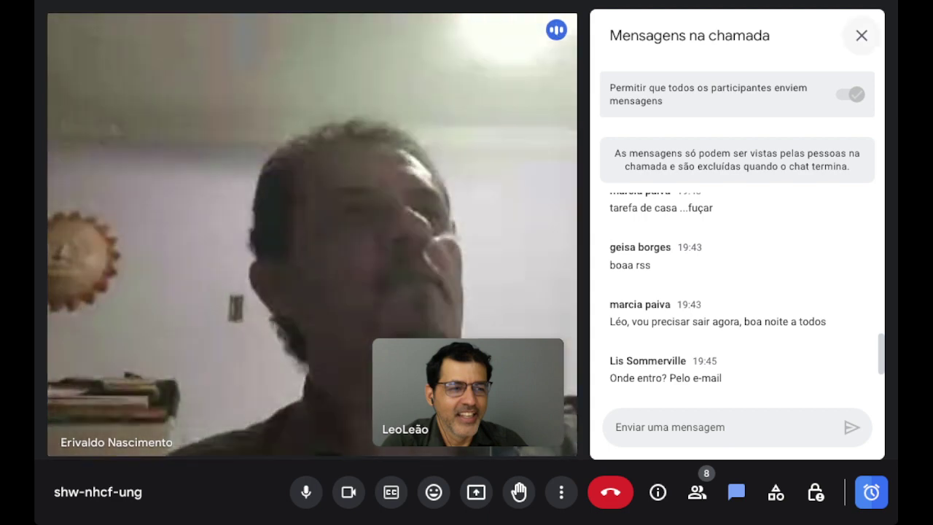
- Close the Mensagens na chamada panel so participants' camera feeds fill the window
click(862, 35)
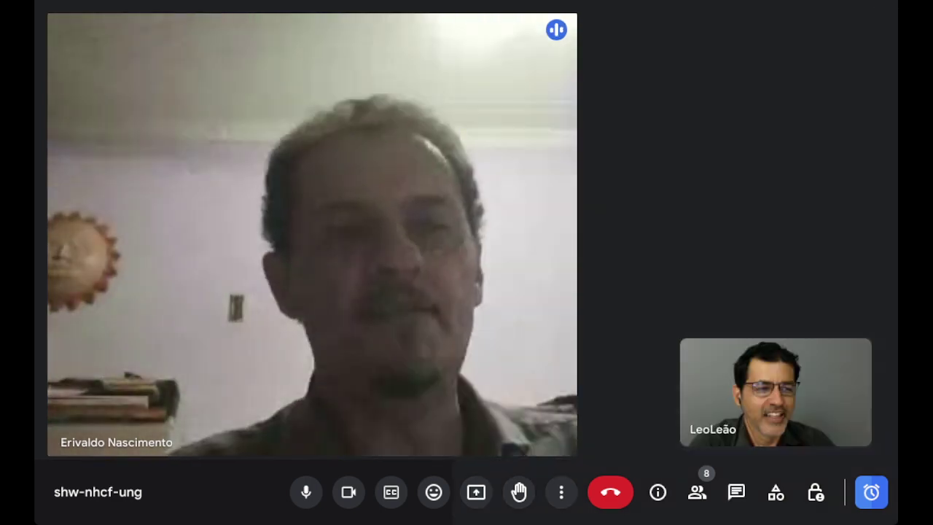